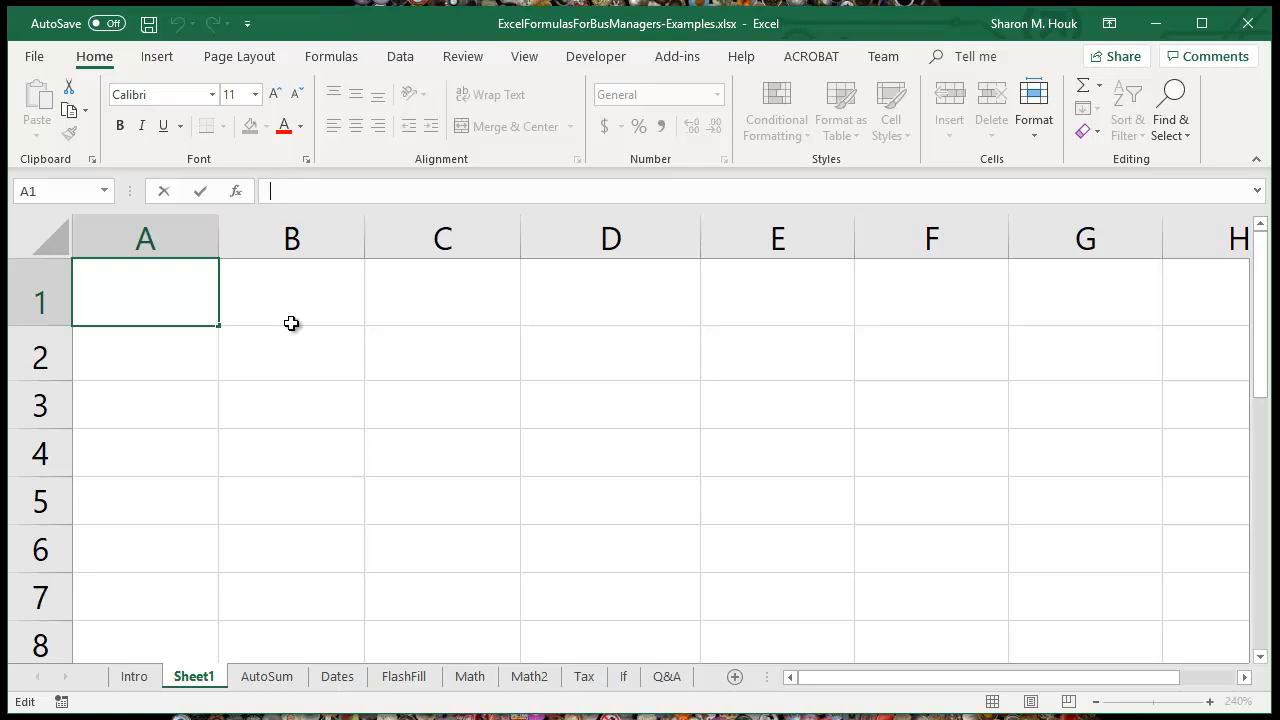
click(274, 289)
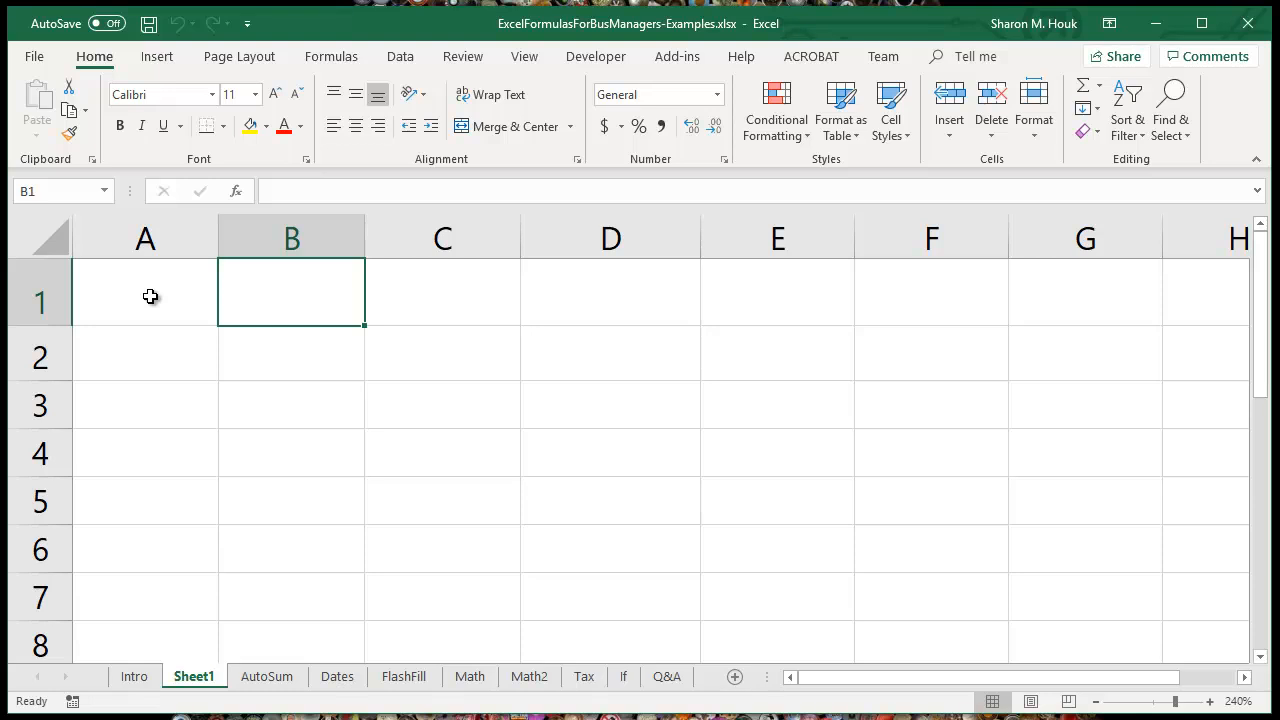
click(150, 296)
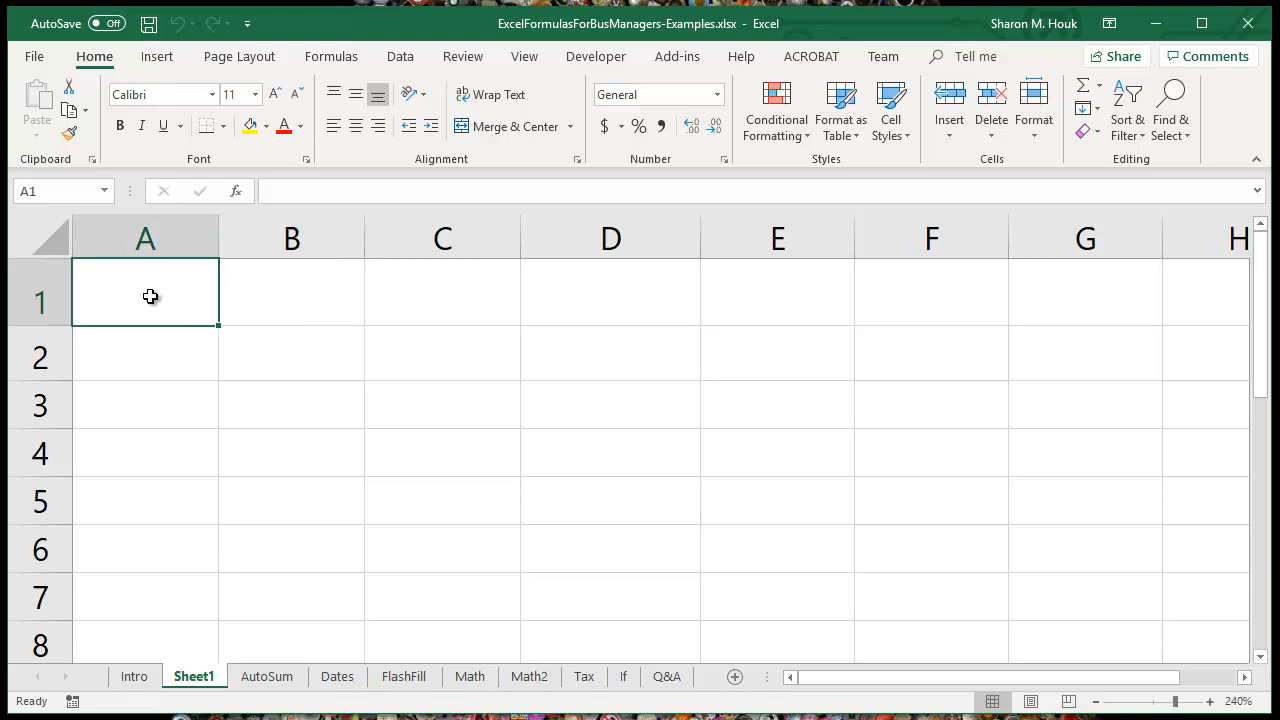
drag(150, 296, 159, 408)
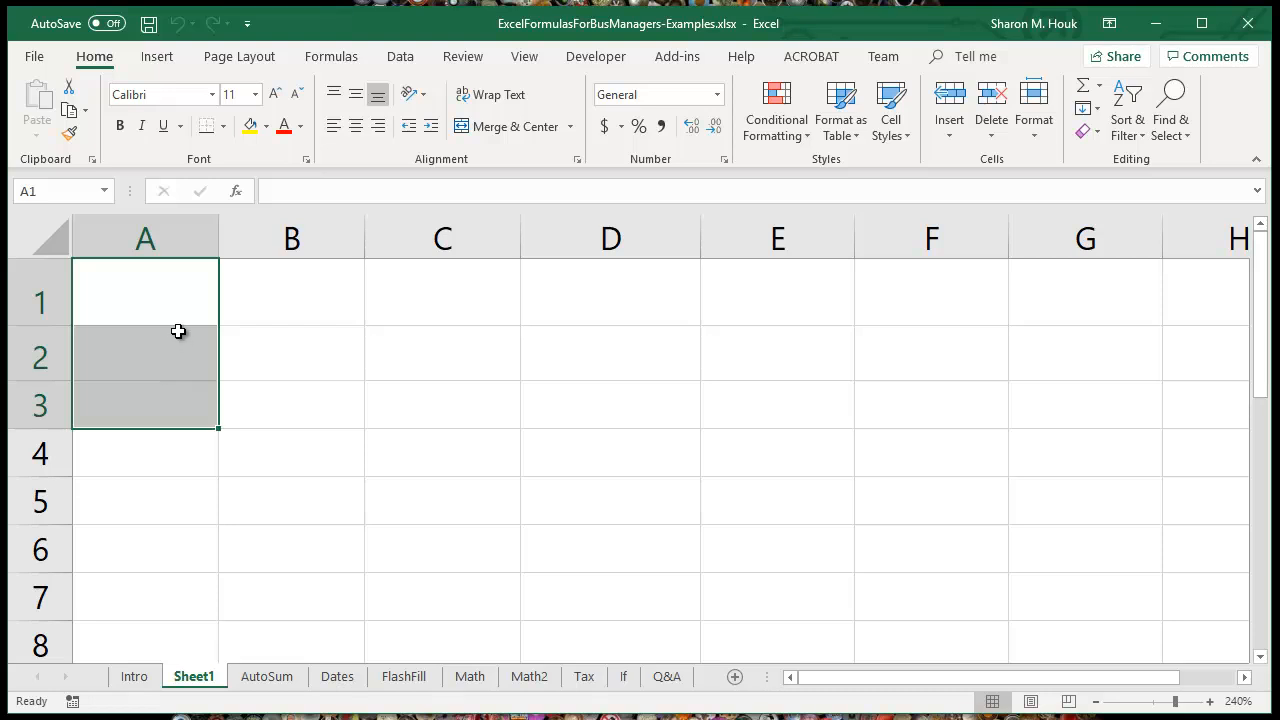
click(165, 301)
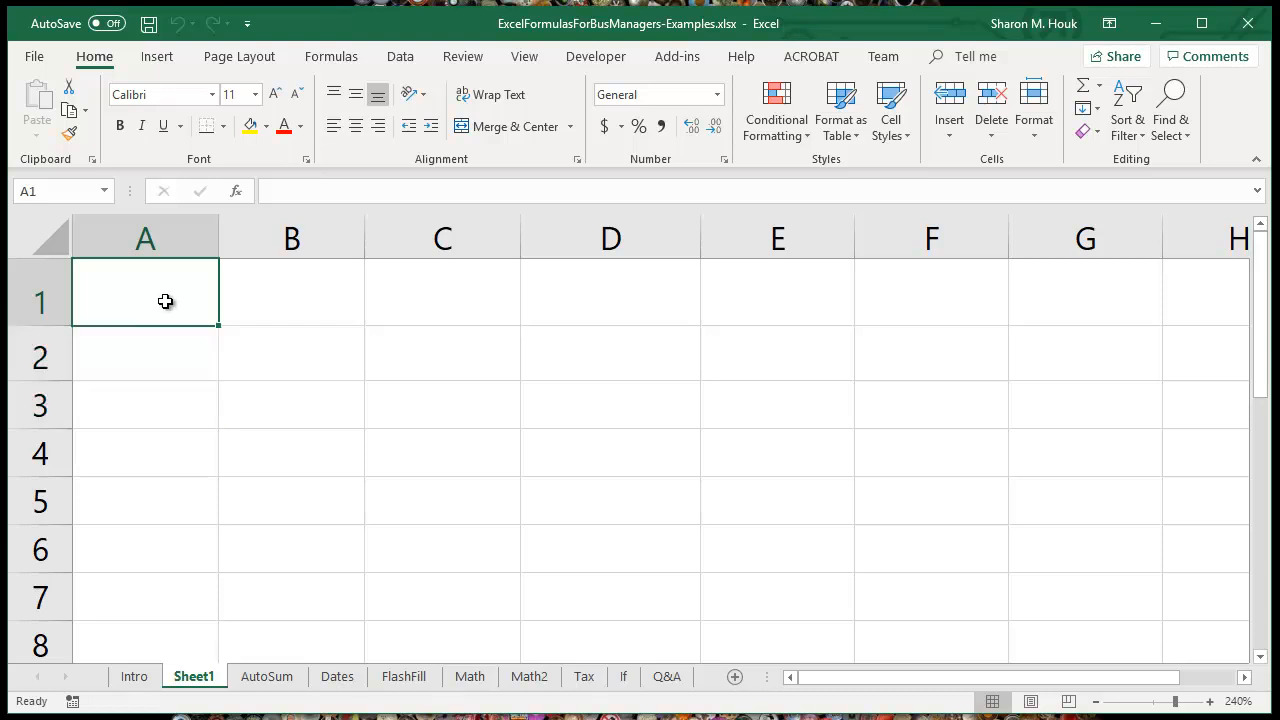
click(162, 413)
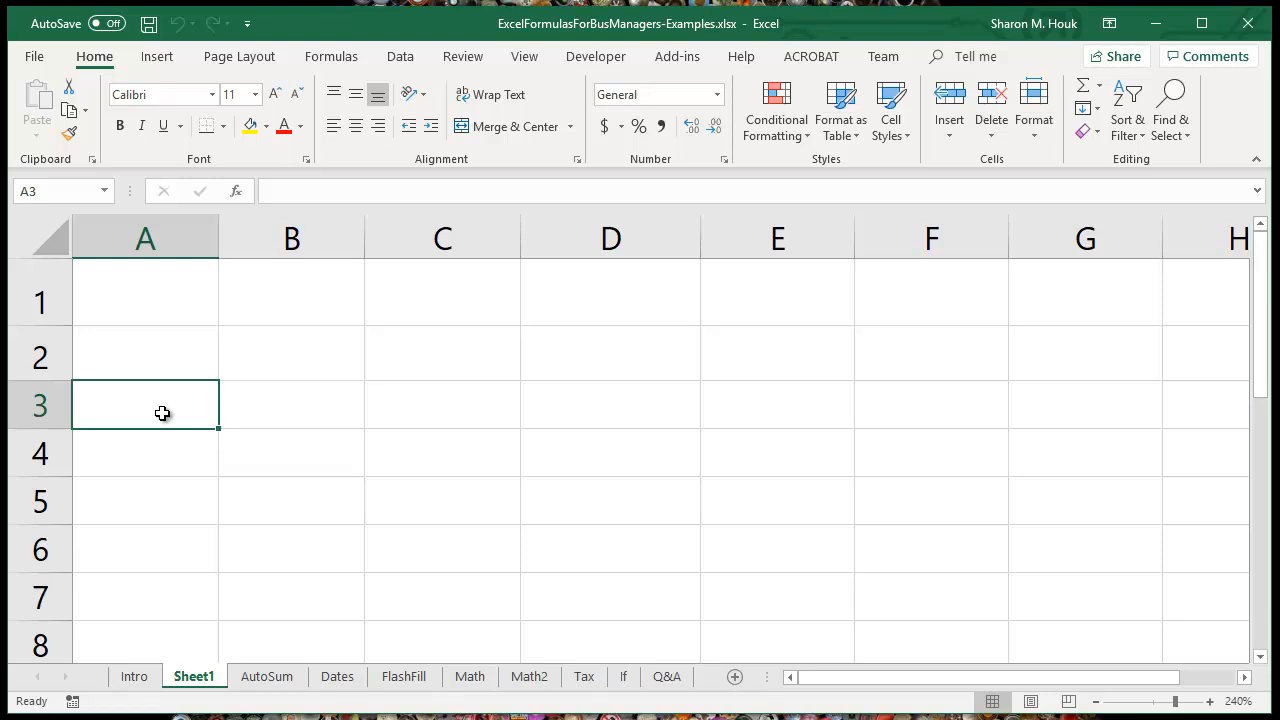
Step: Delete row 4, holding the 23.67 invoice, from the AutoSum sheet
click(268, 680)
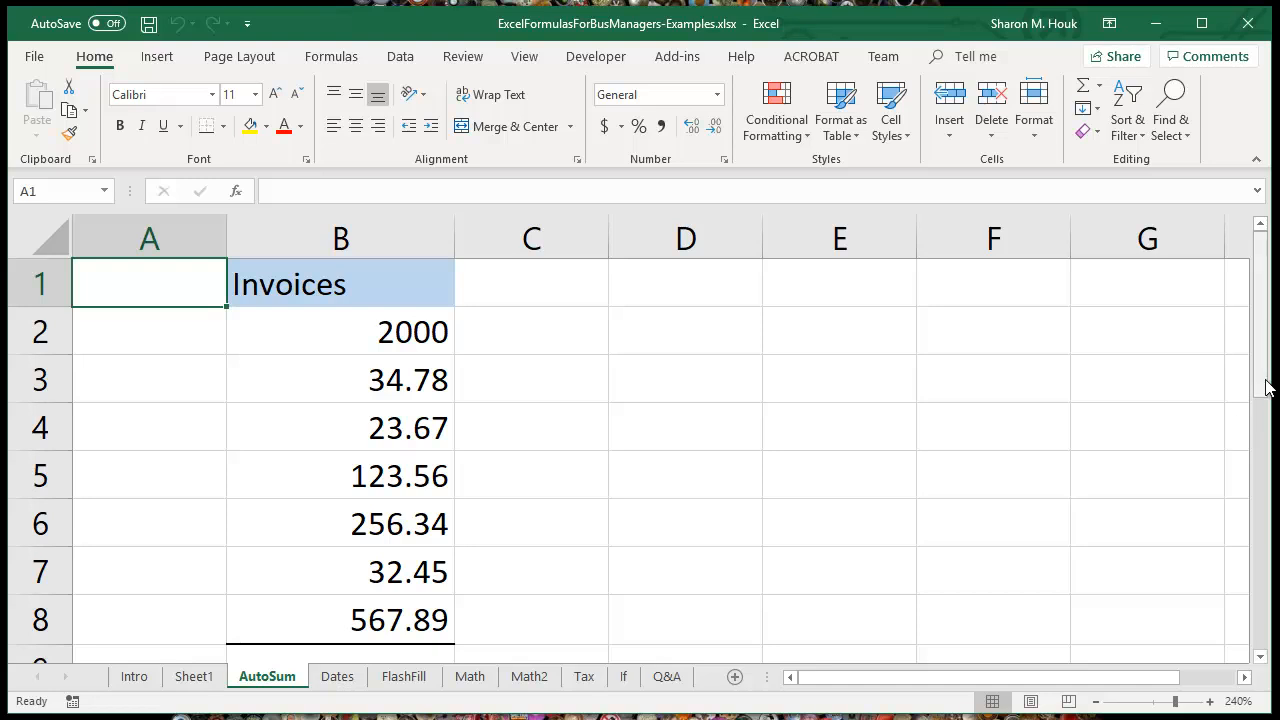
right_click(44, 430)
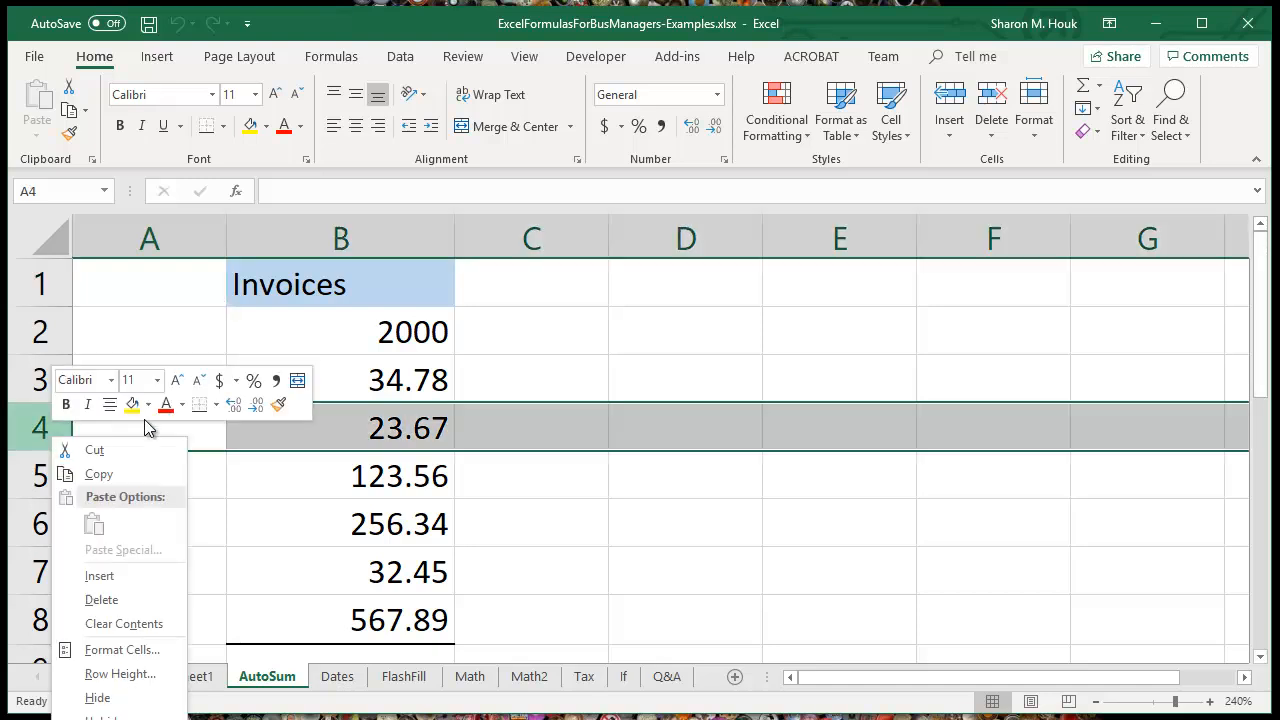
click(134, 600)
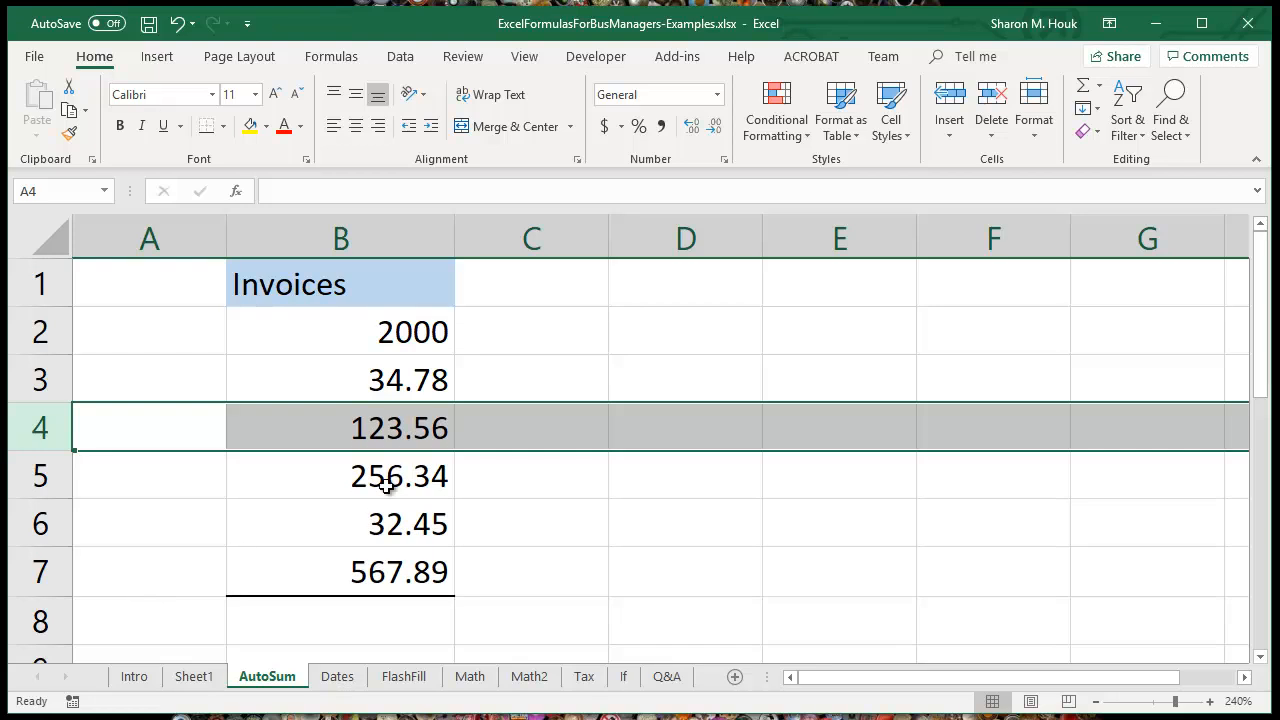
Step: Apply the Accounting number format with a dollar sign to invoice amounts B2:B7 and to the empty total cell B8
click(394, 332)
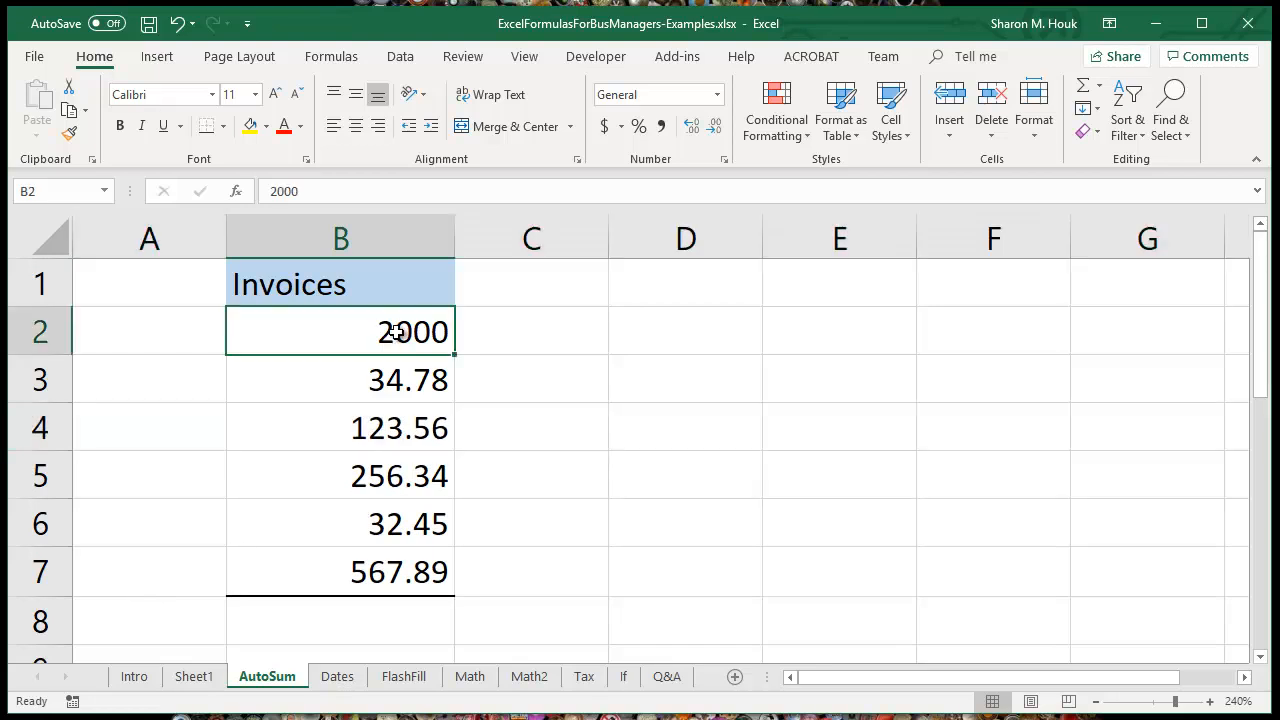
drag(396, 332, 414, 571)
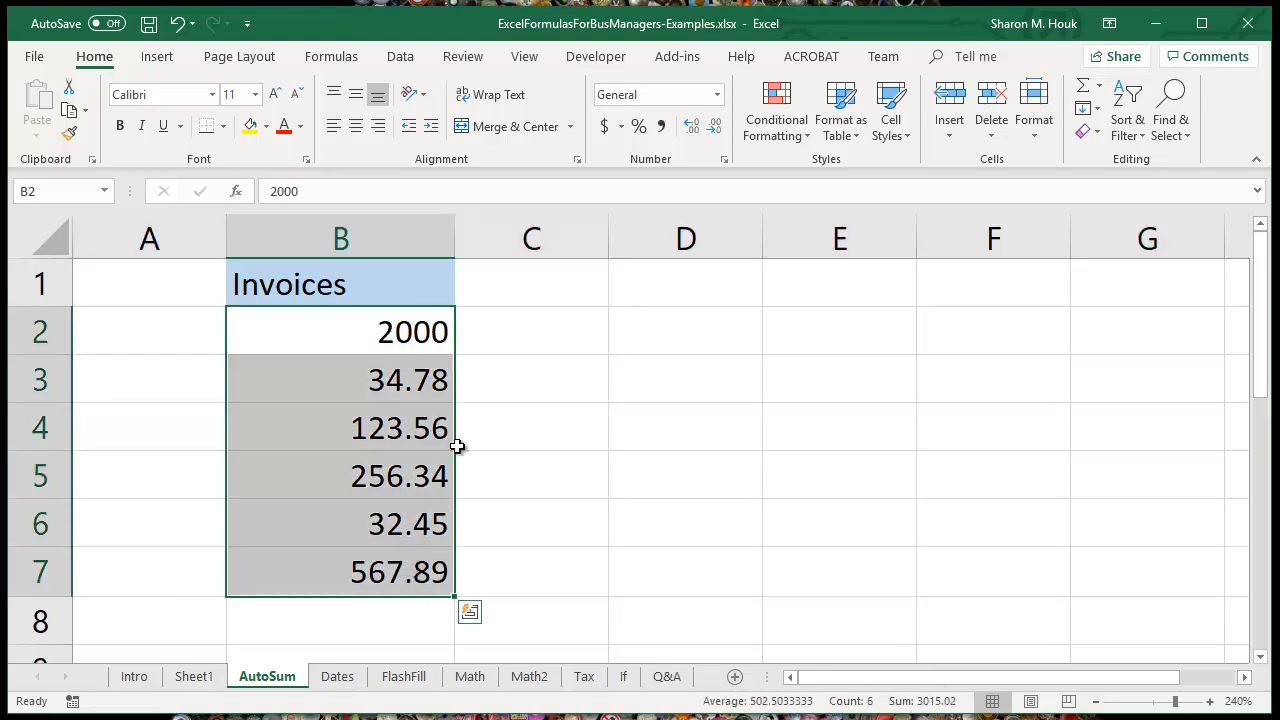
click(604, 126)
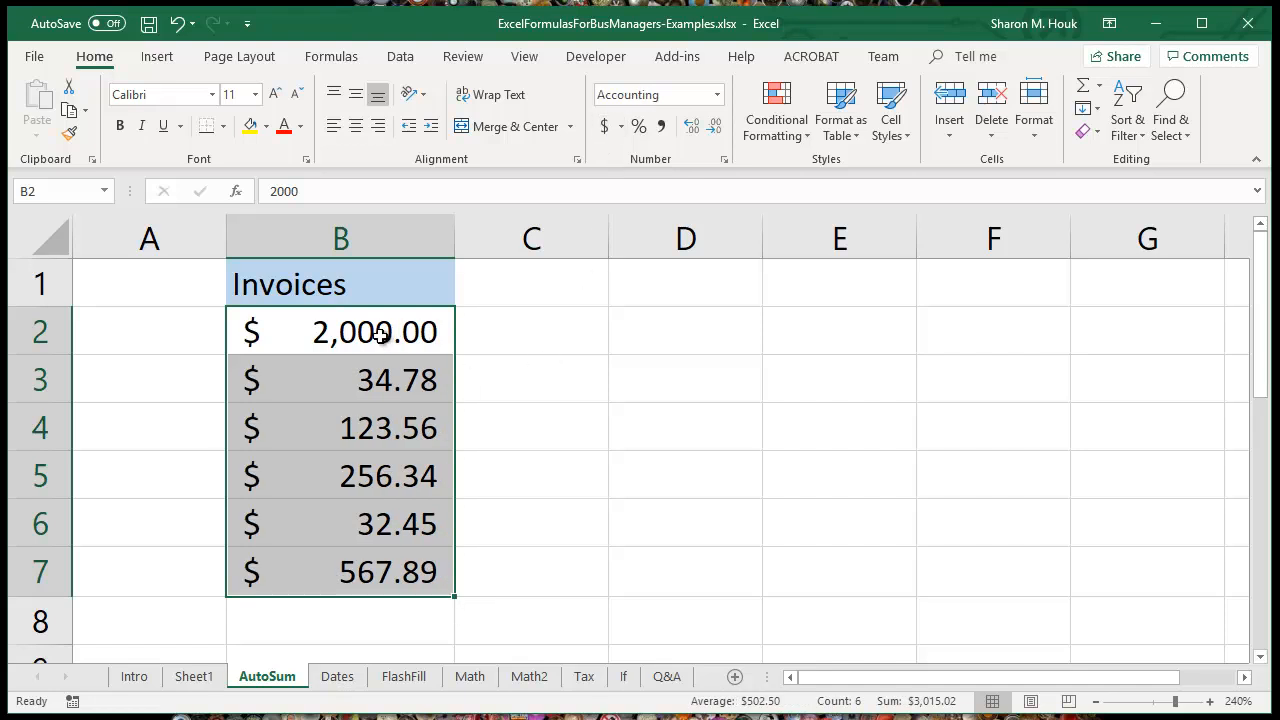
click(372, 614)
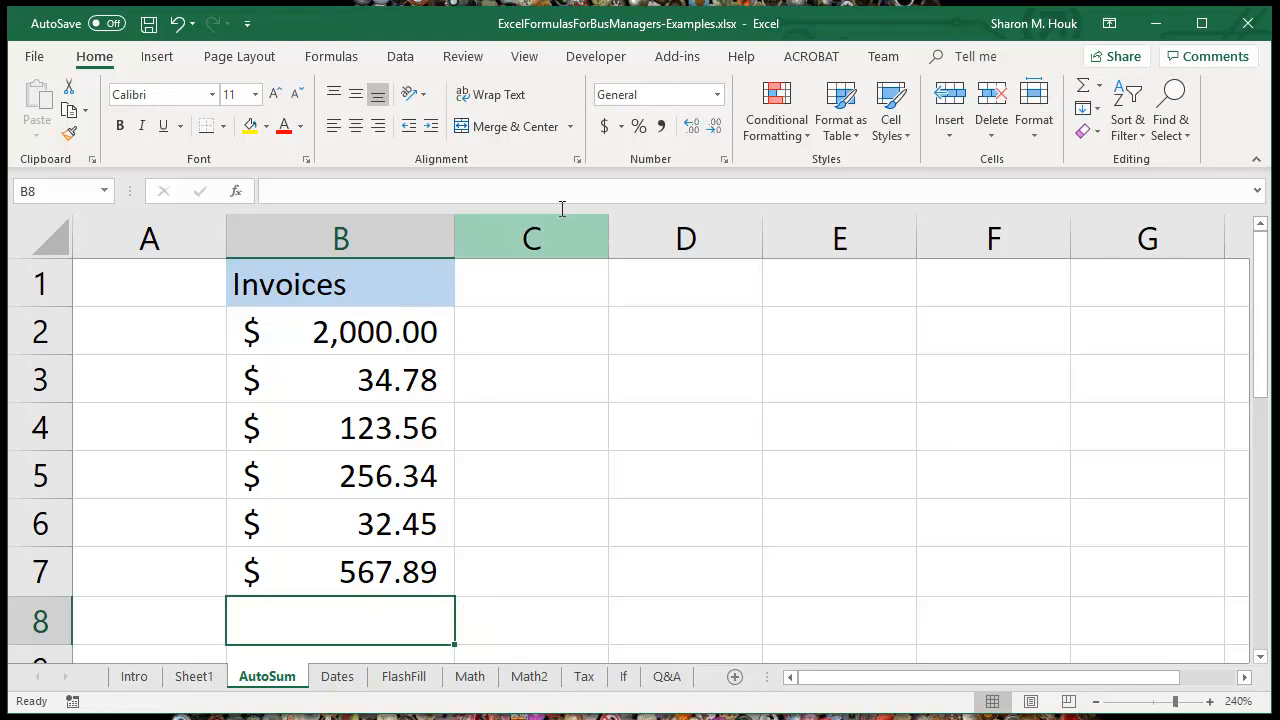
click(604, 126)
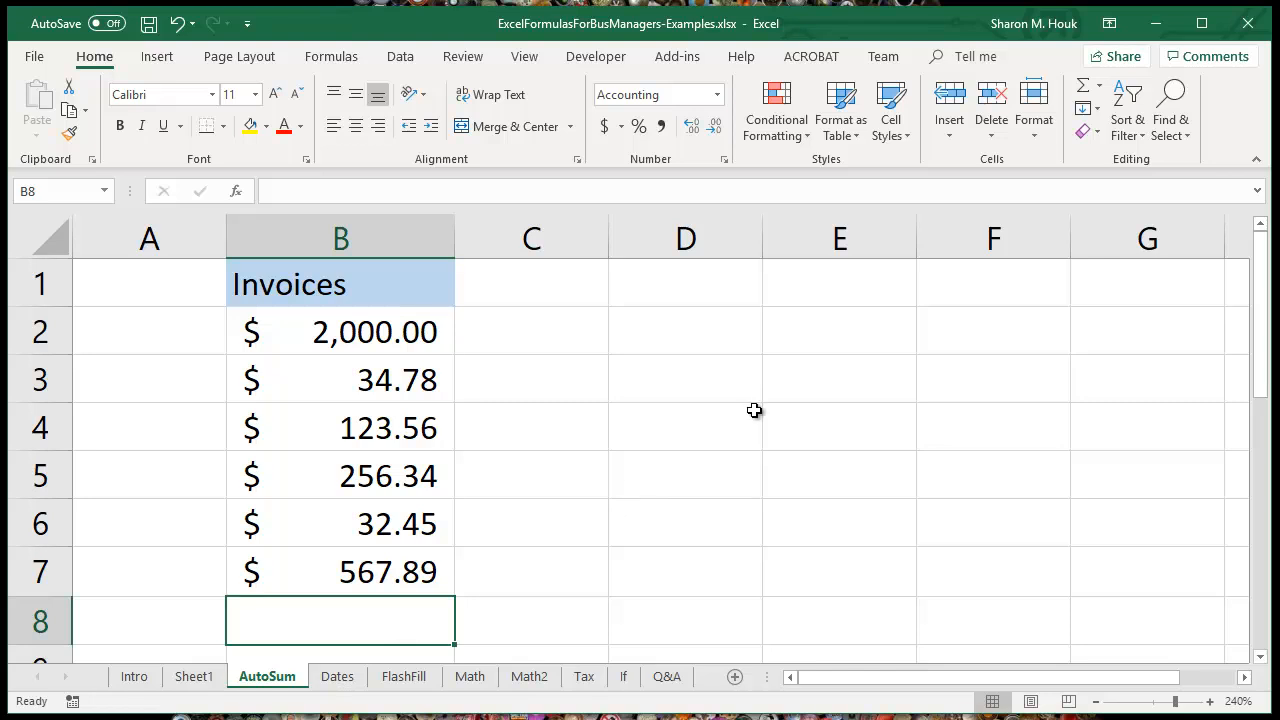
Step: Total the invoices in cell B8 with =SUM(B2:B7) and inspect the range its formula refers to
click(1084, 88)
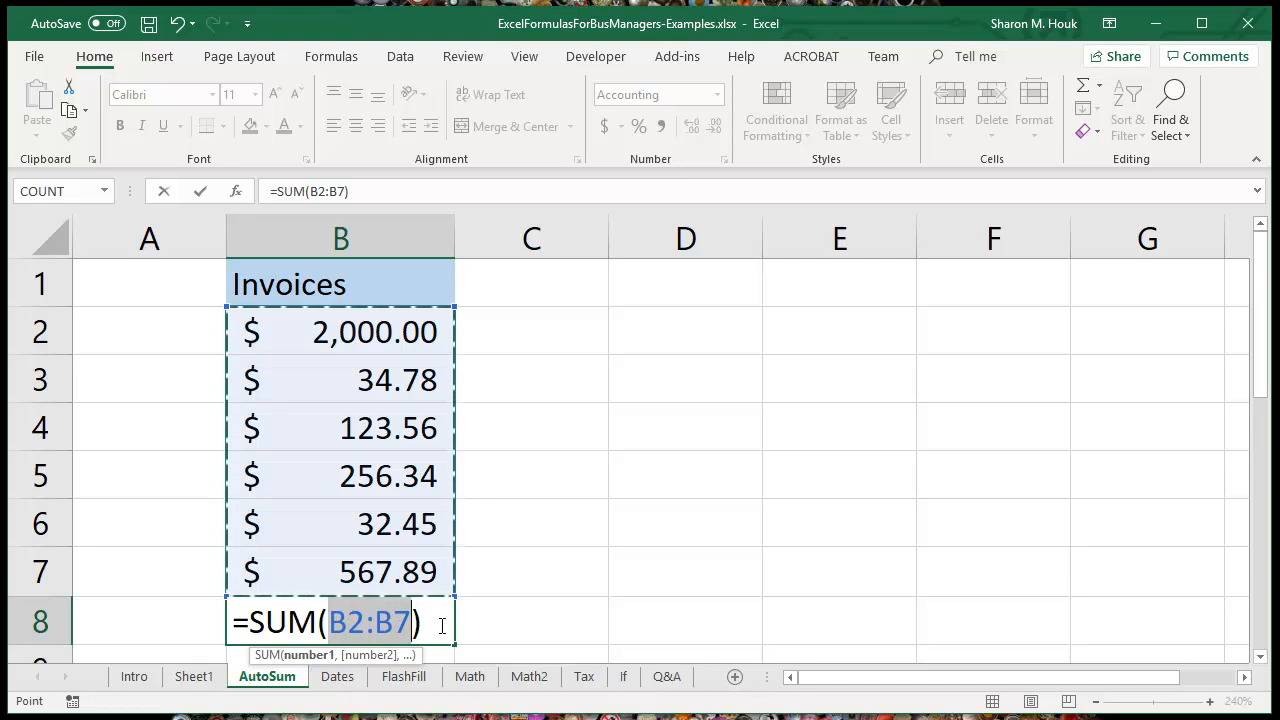
key(Return)
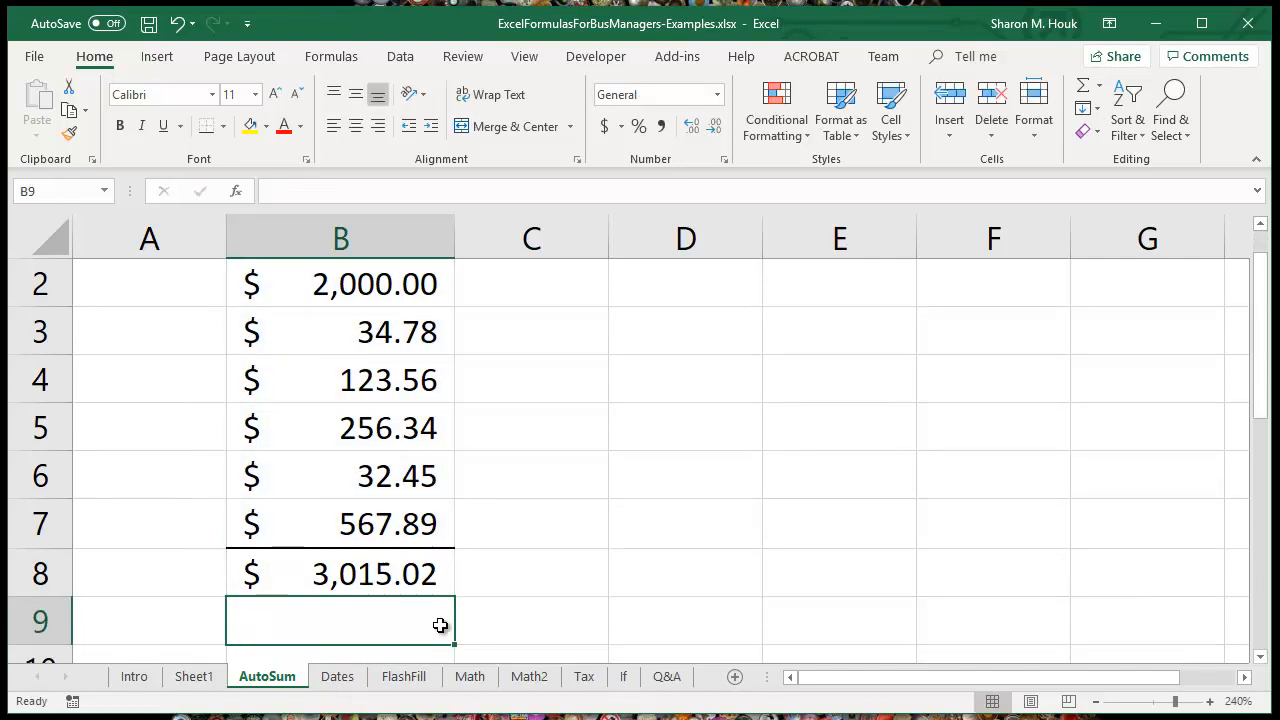
click(420, 573)
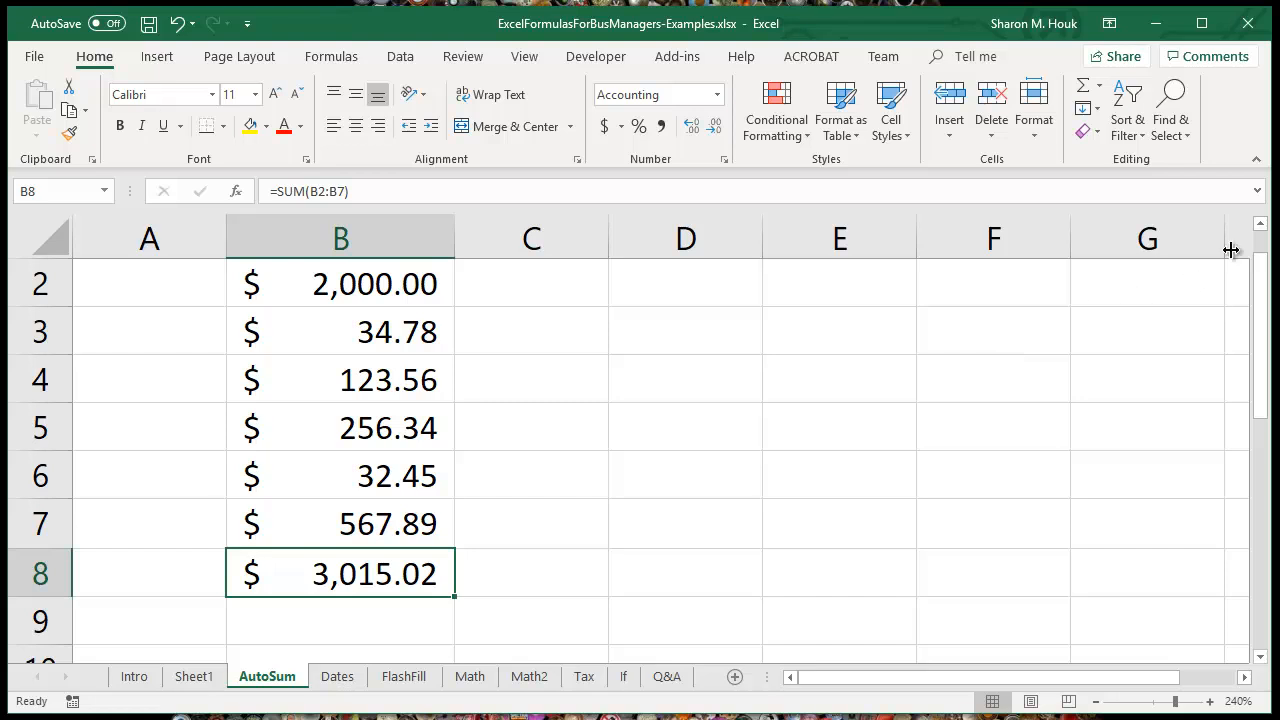
click(1261, 226)
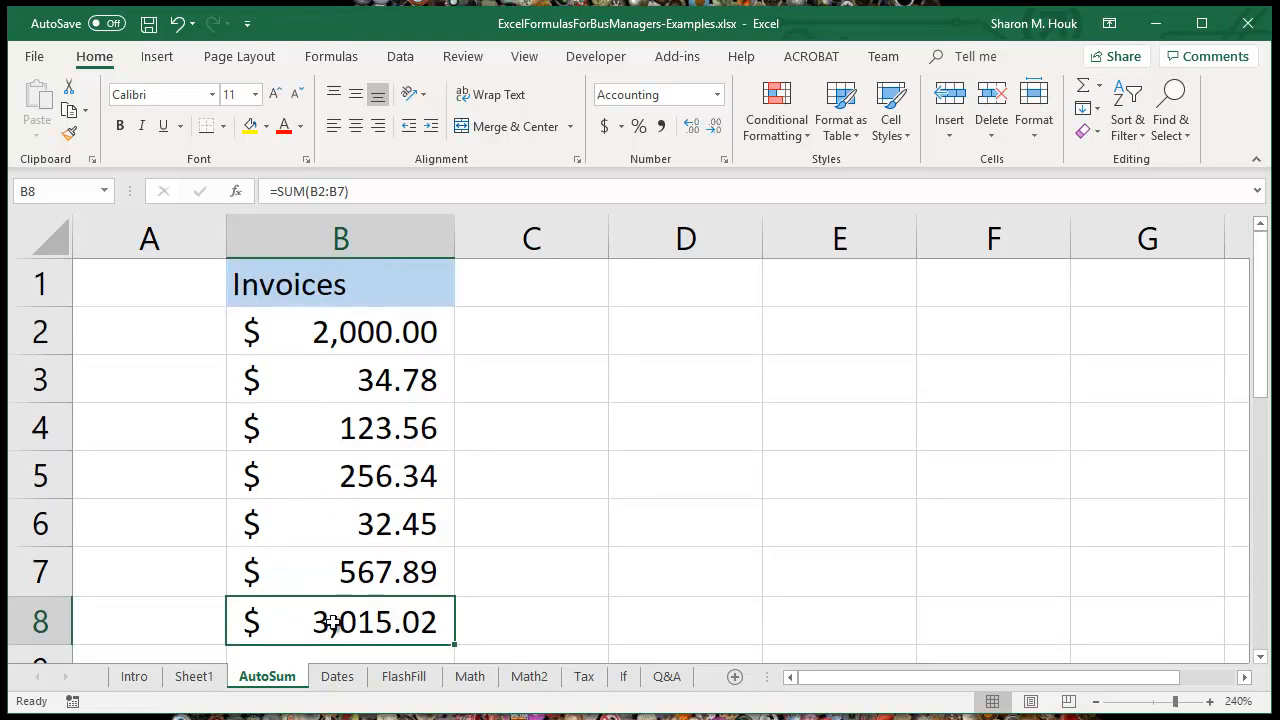
click(359, 190)
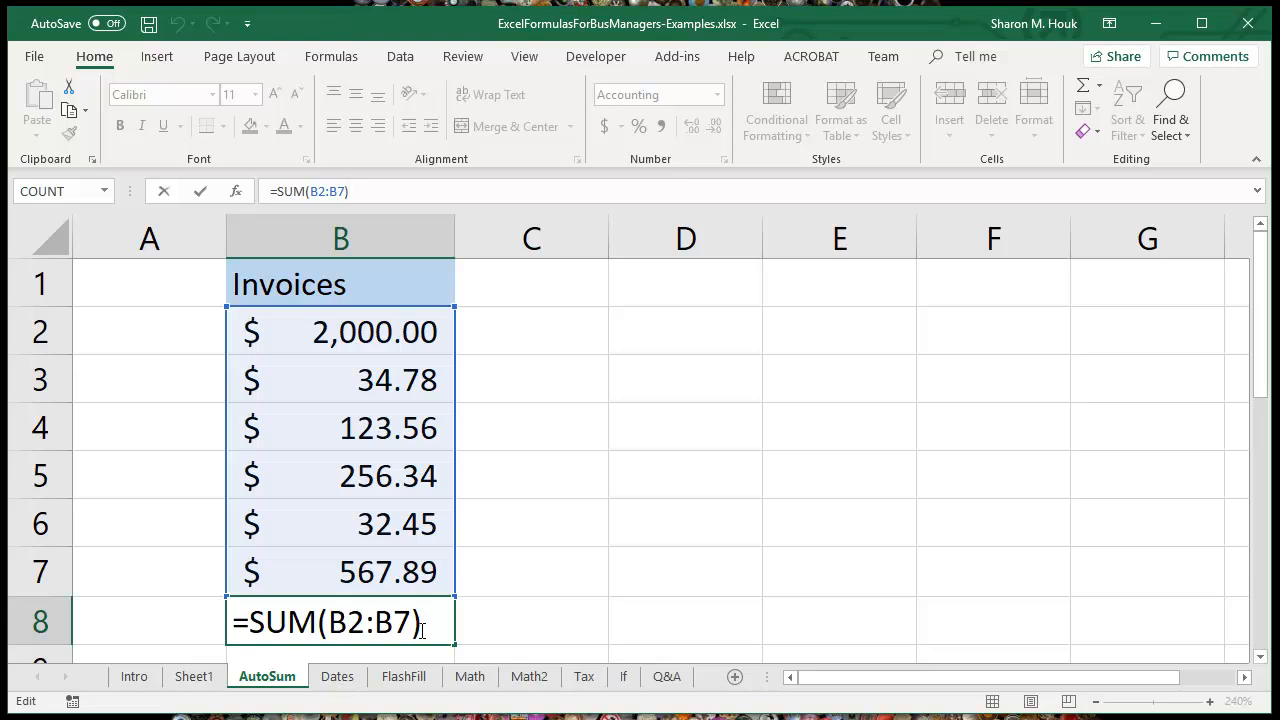
key(ctrl+Return)
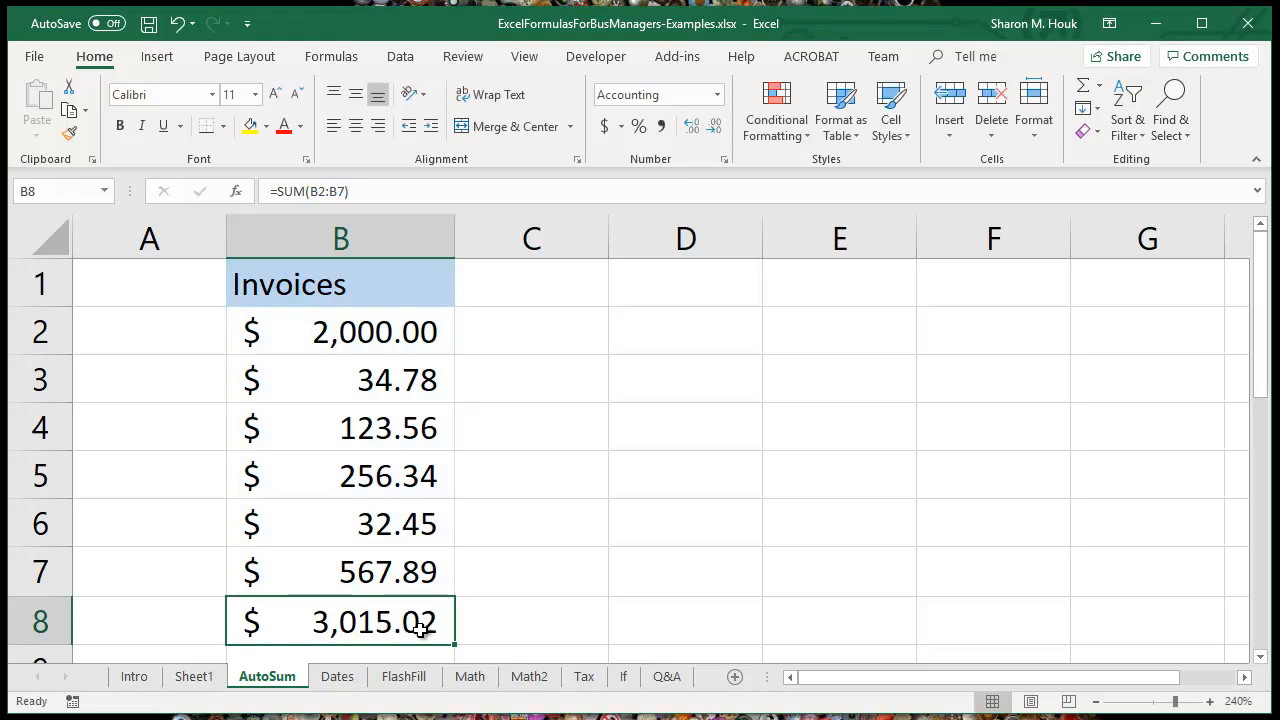
Step: Clear the total in B8 and calculate the average invoice there with =AVERAGE(B2:B7)
key(Delete)
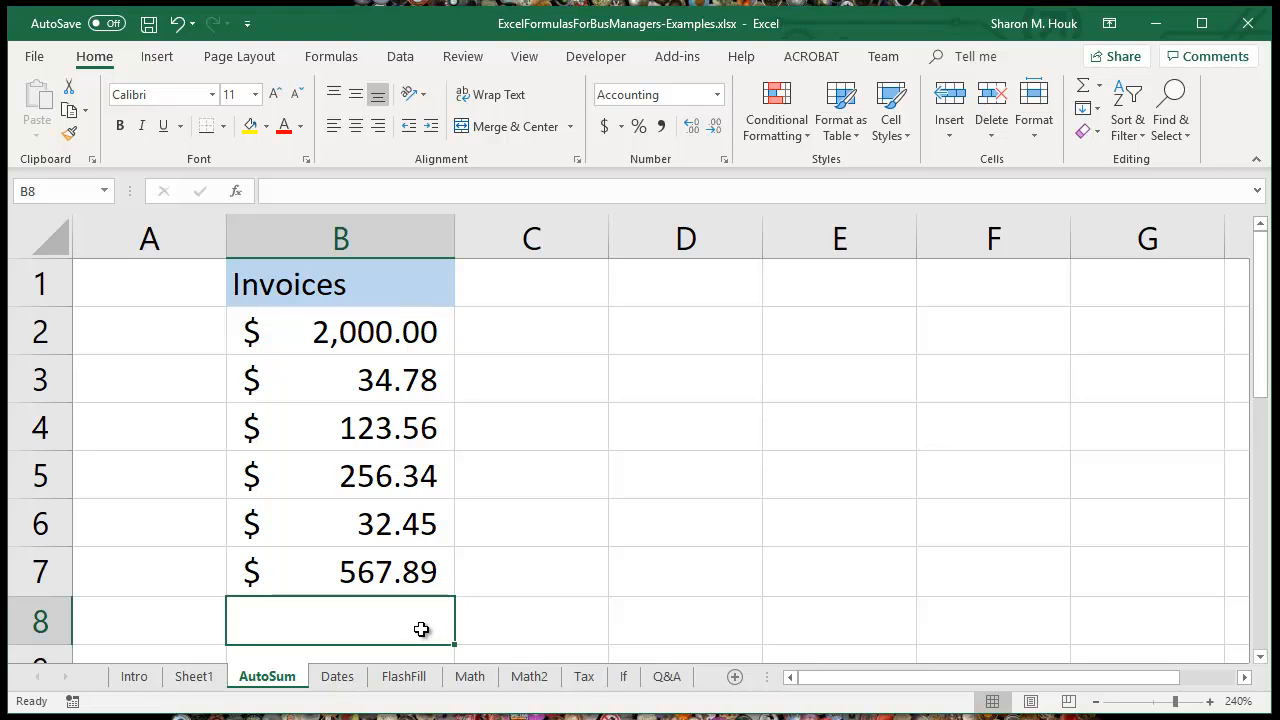
click(1099, 89)
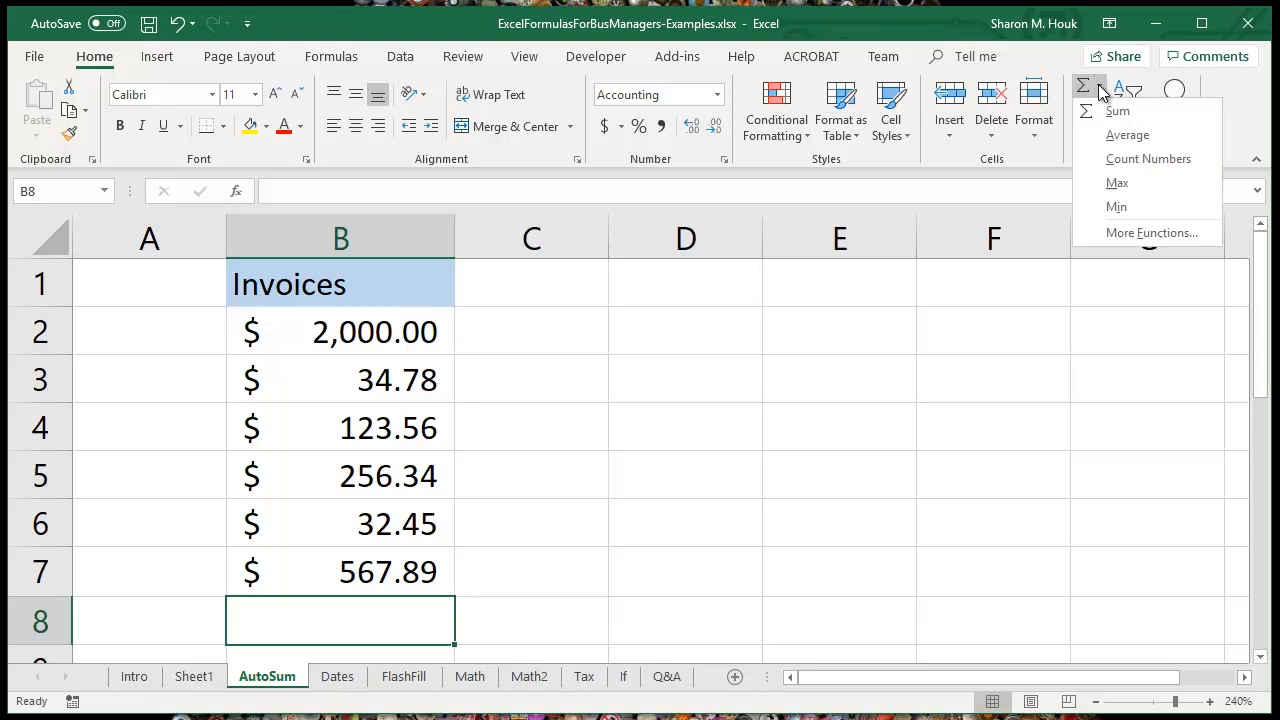
click(1127, 136)
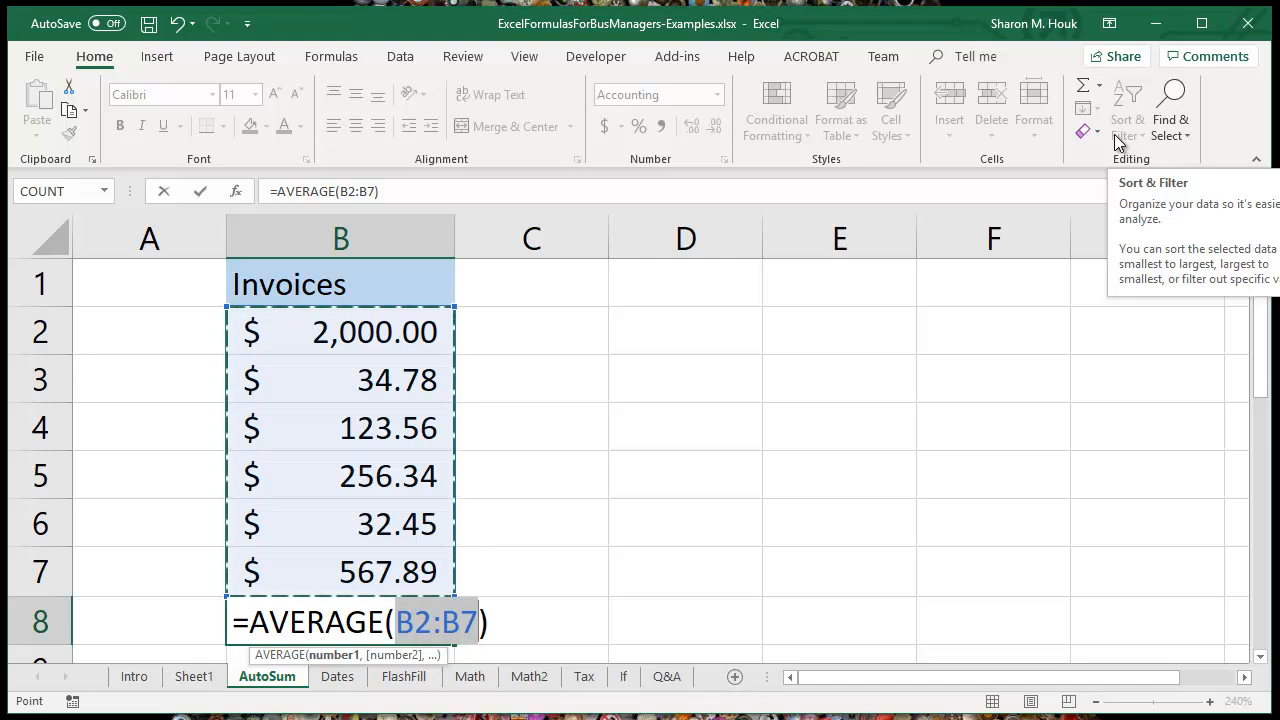
key(Return)
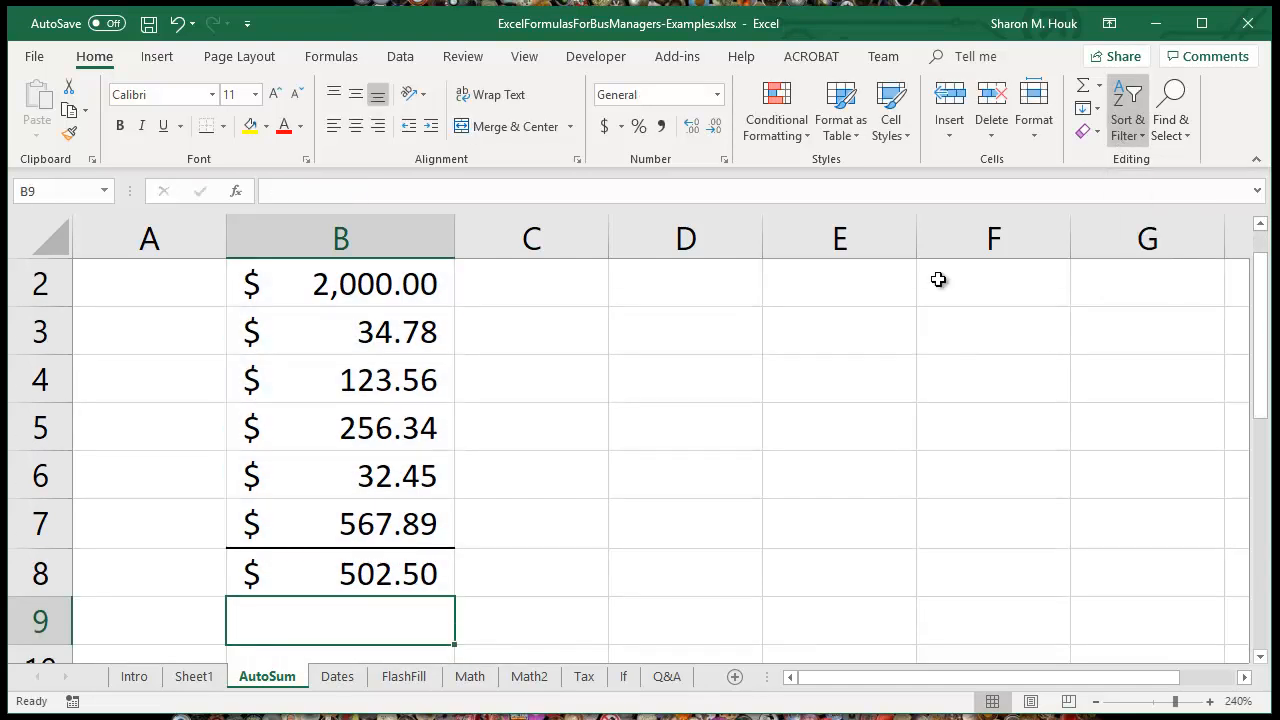
click(430, 574)
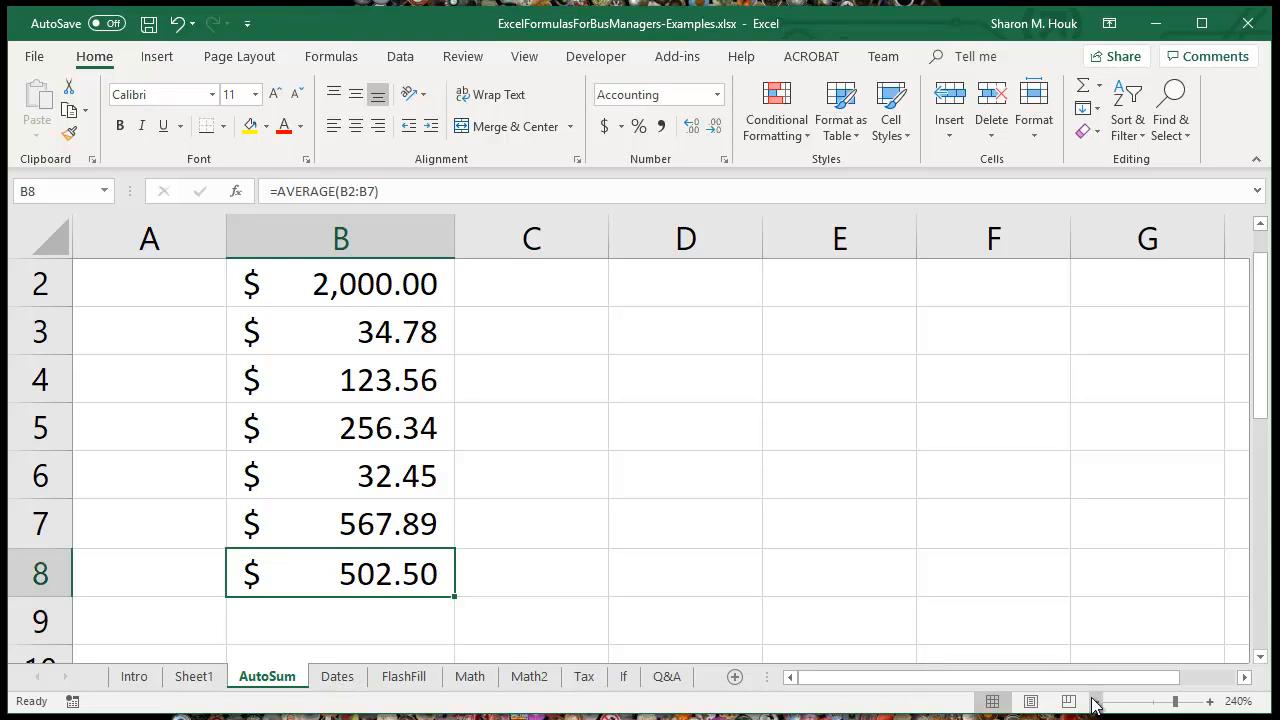
Step: Replace the average in B8 with =COUNT(B2:B7) and set that cell's number format to General
click(1096, 702)
click(1096, 702)
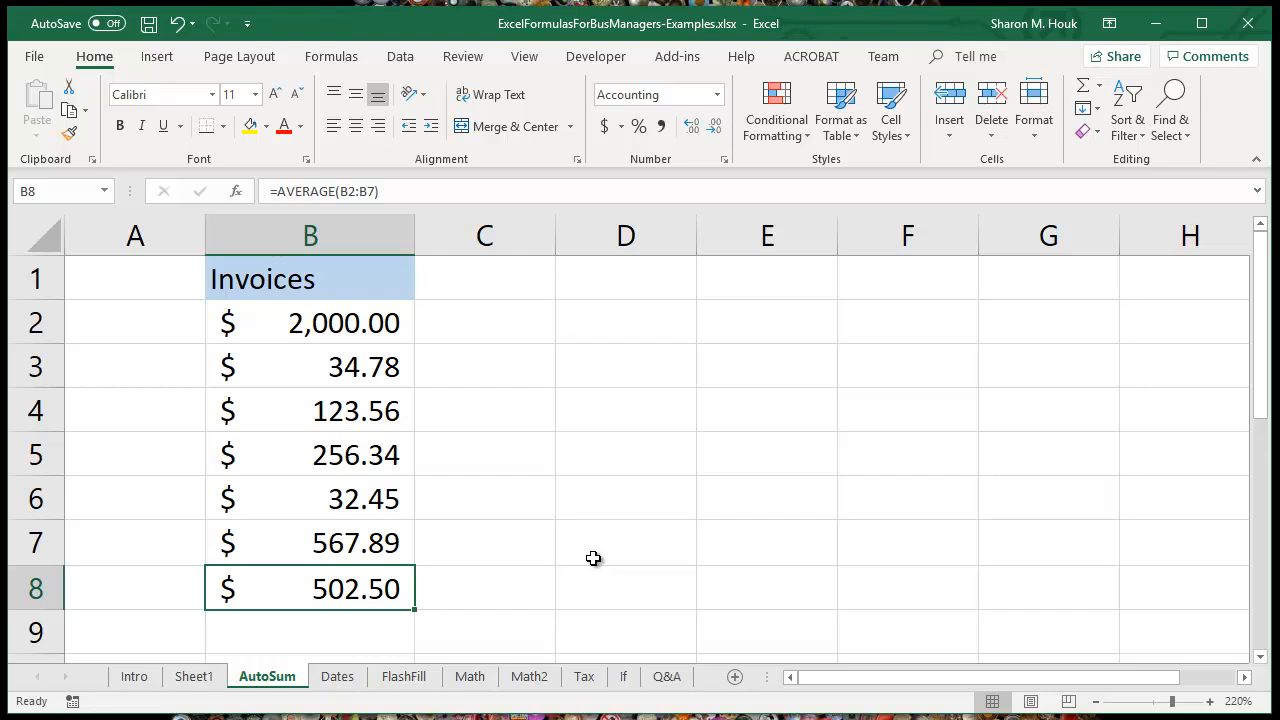
click(1099, 86)
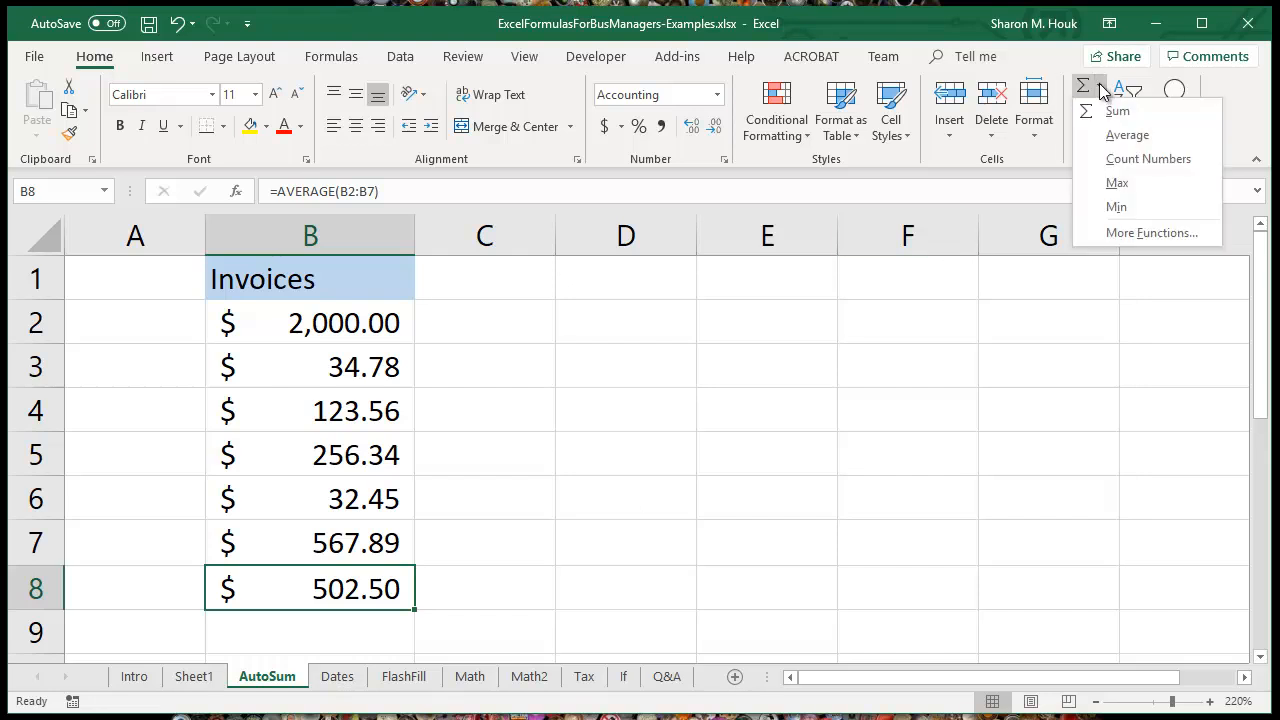
click(1136, 162)
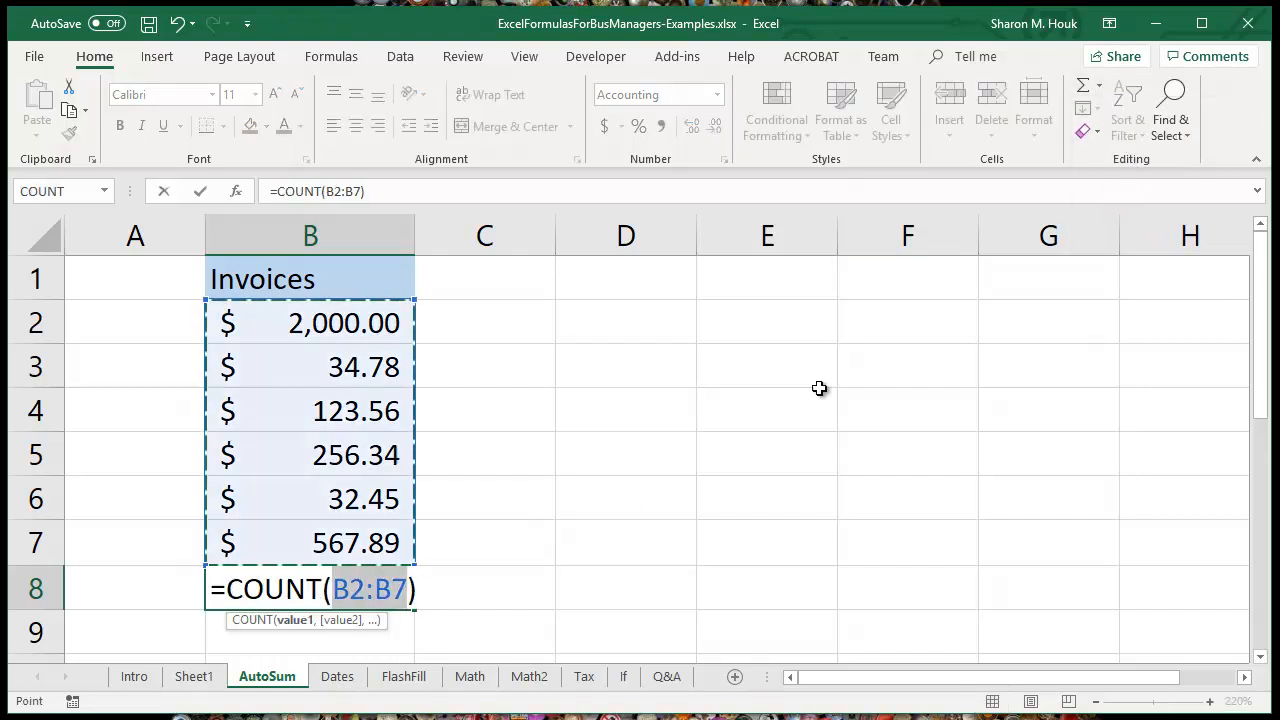
key(Return)
click(372, 588)
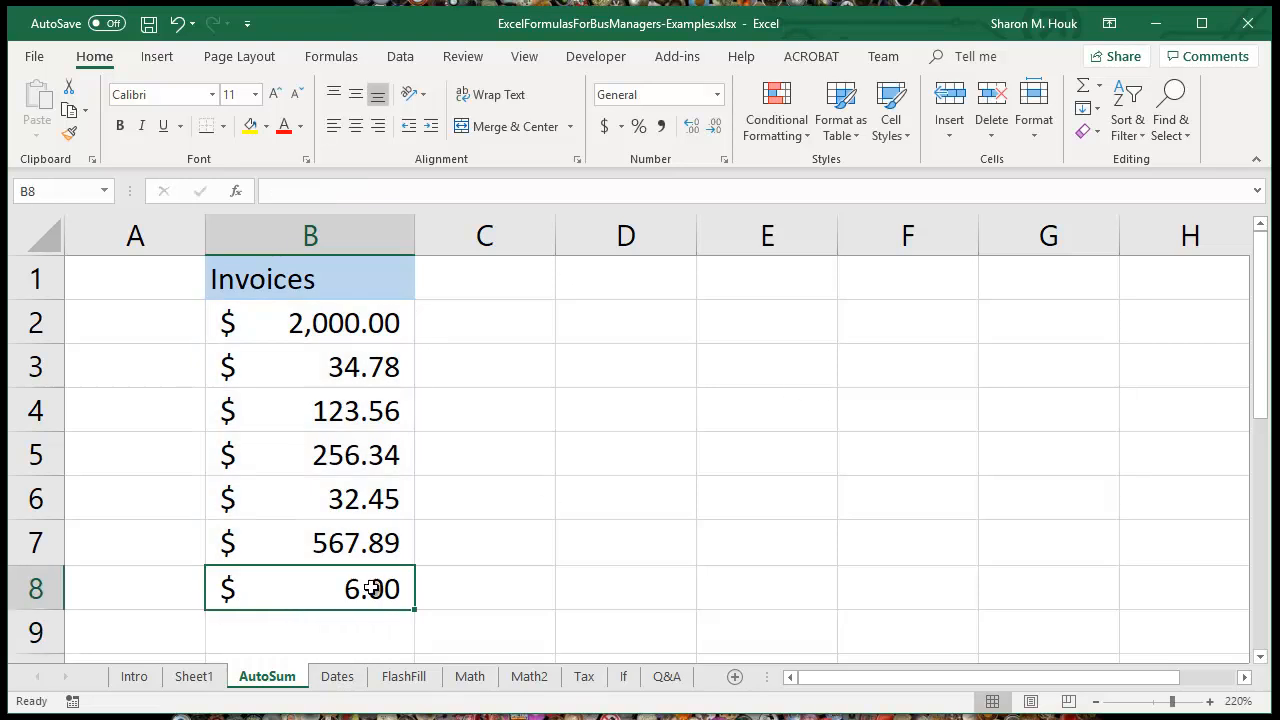
click(717, 94)
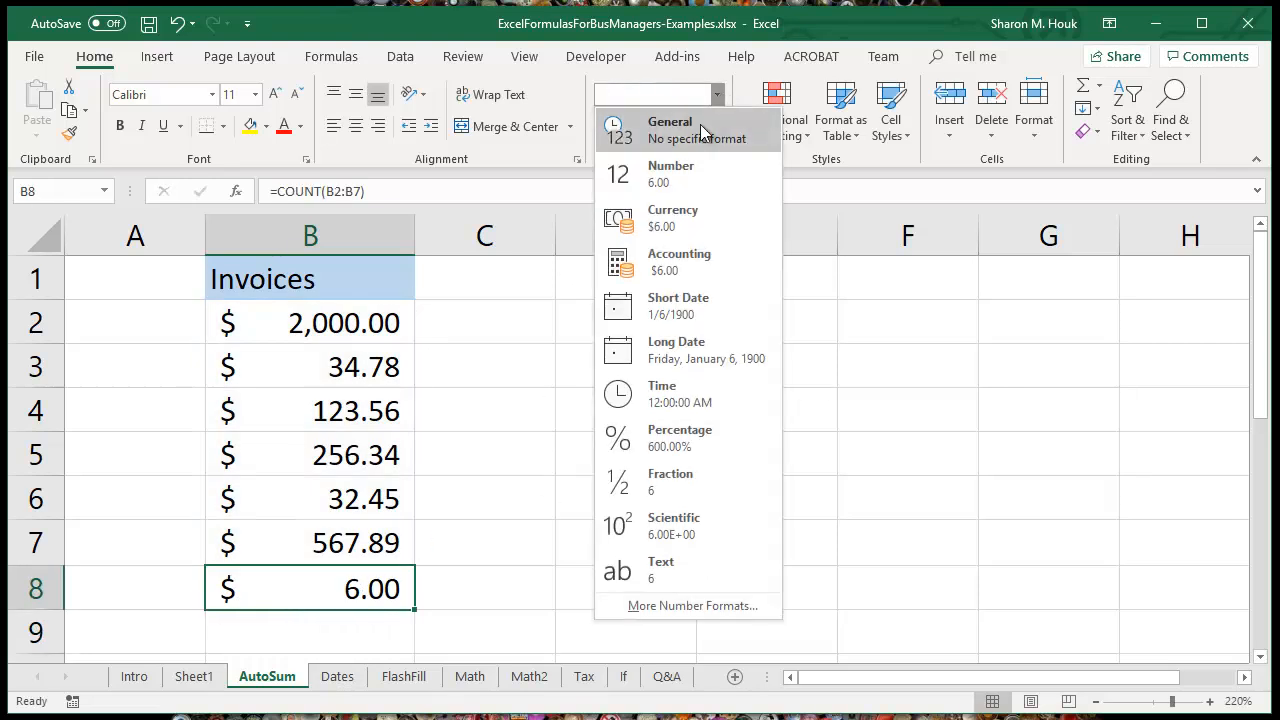
click(703, 133)
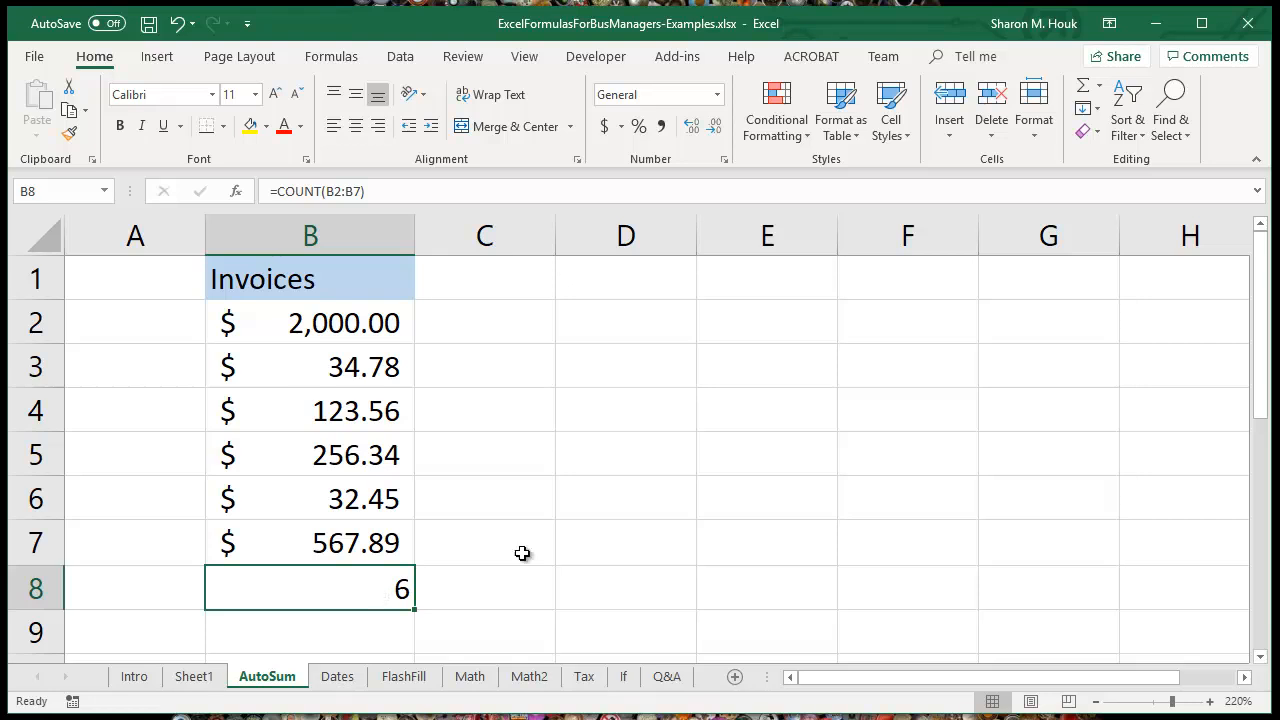
Step: Replace the count in B8 with an automatic sum of the invoices, =SUM(B2:B7)
click(1102, 87)
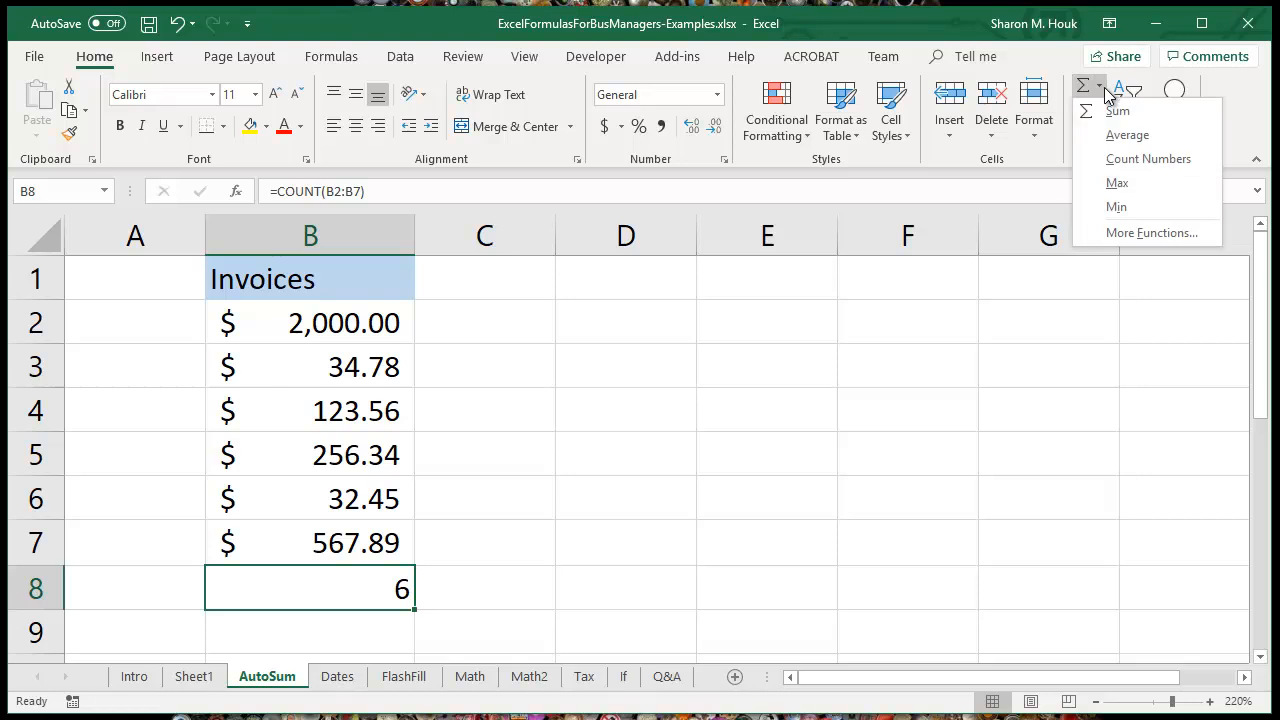
click(1110, 109)
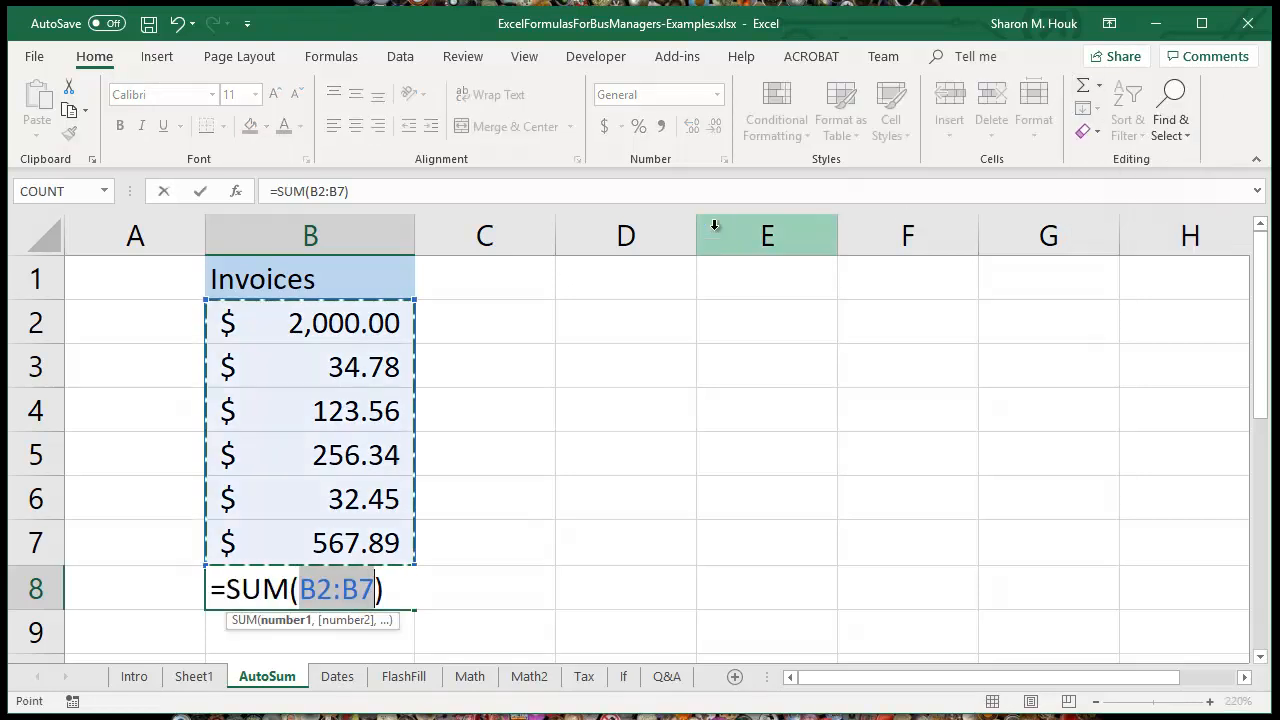
key(Return)
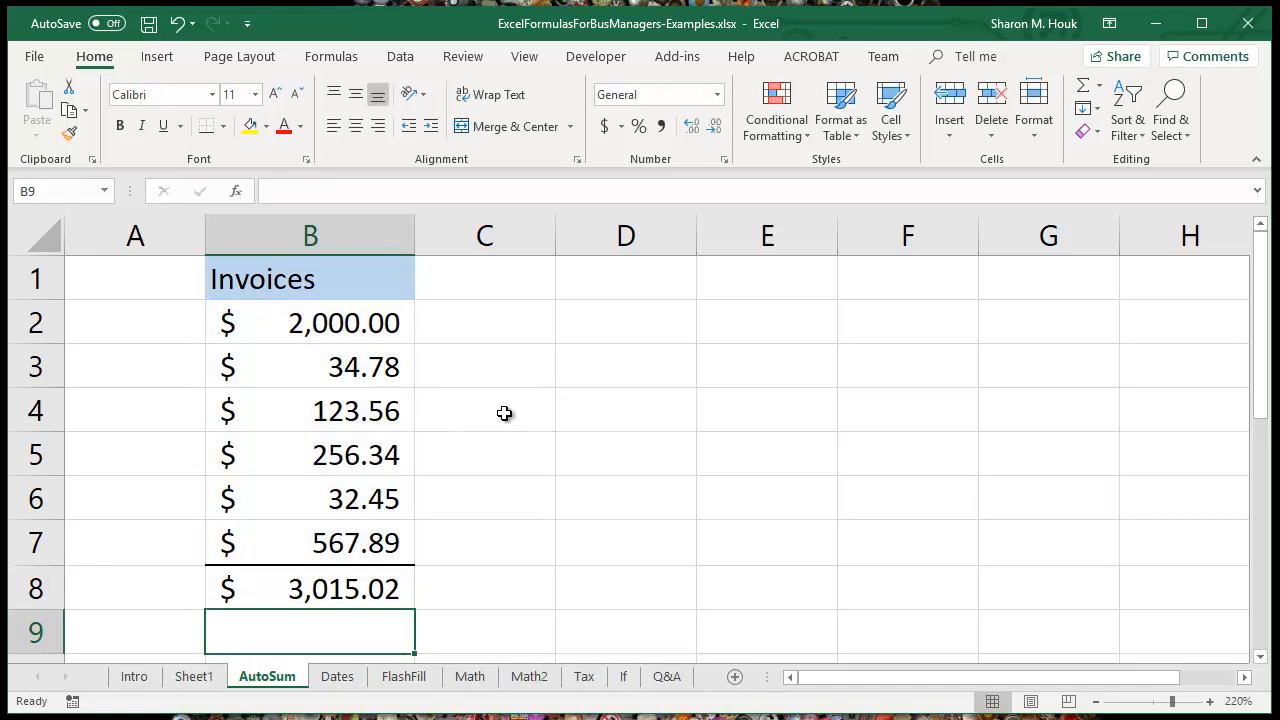
click(392, 589)
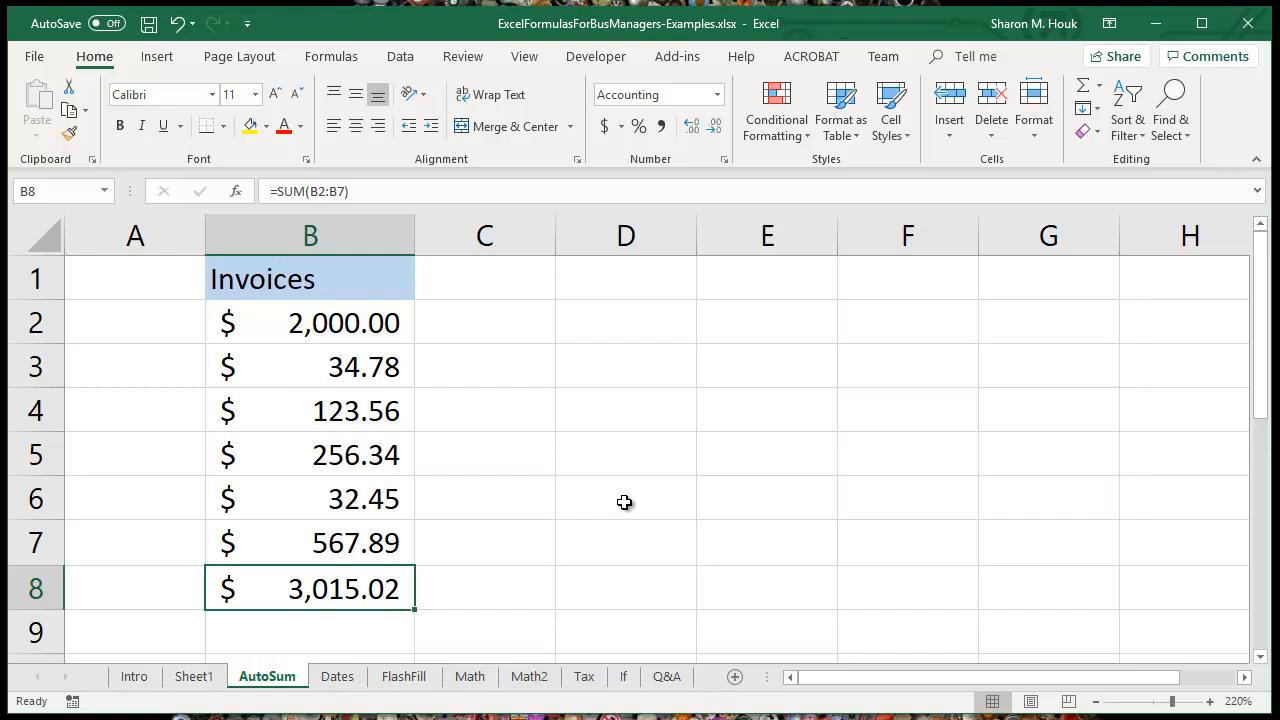
Step: On the Dates sheet, enter =NOW() in cell B1 and inspect its formula
click(343, 682)
click(380, 294)
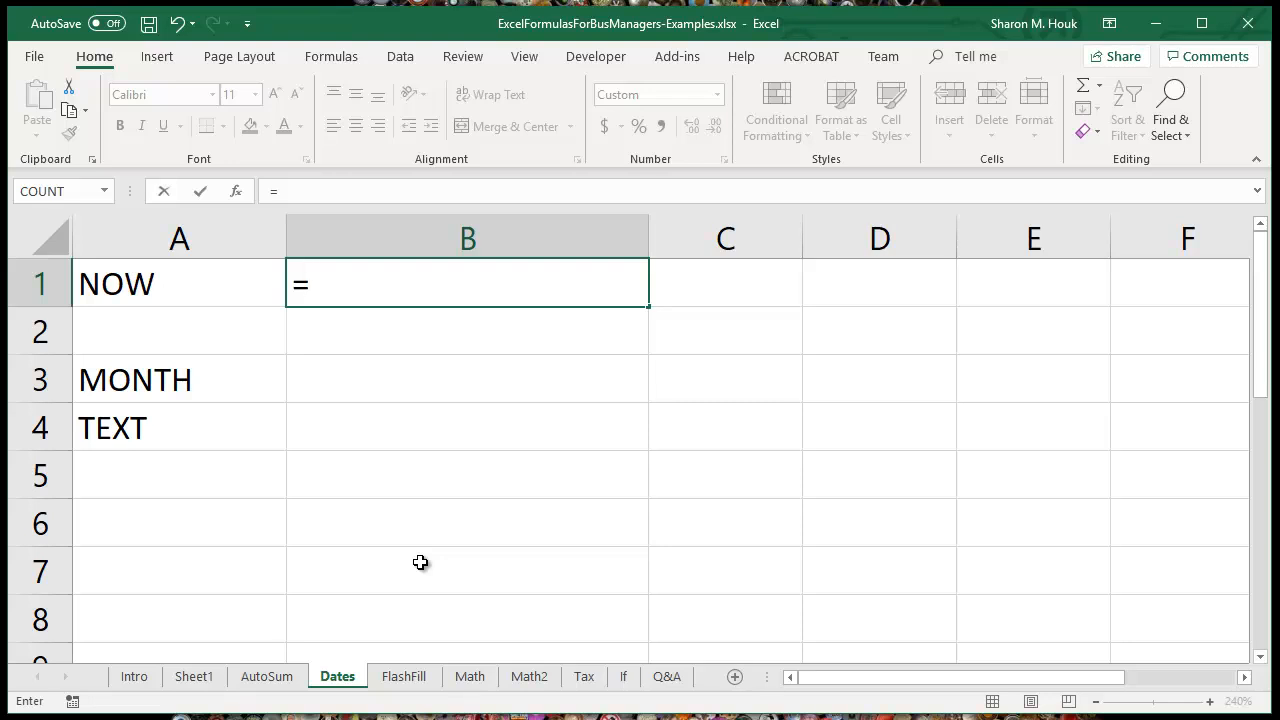
text(Now())
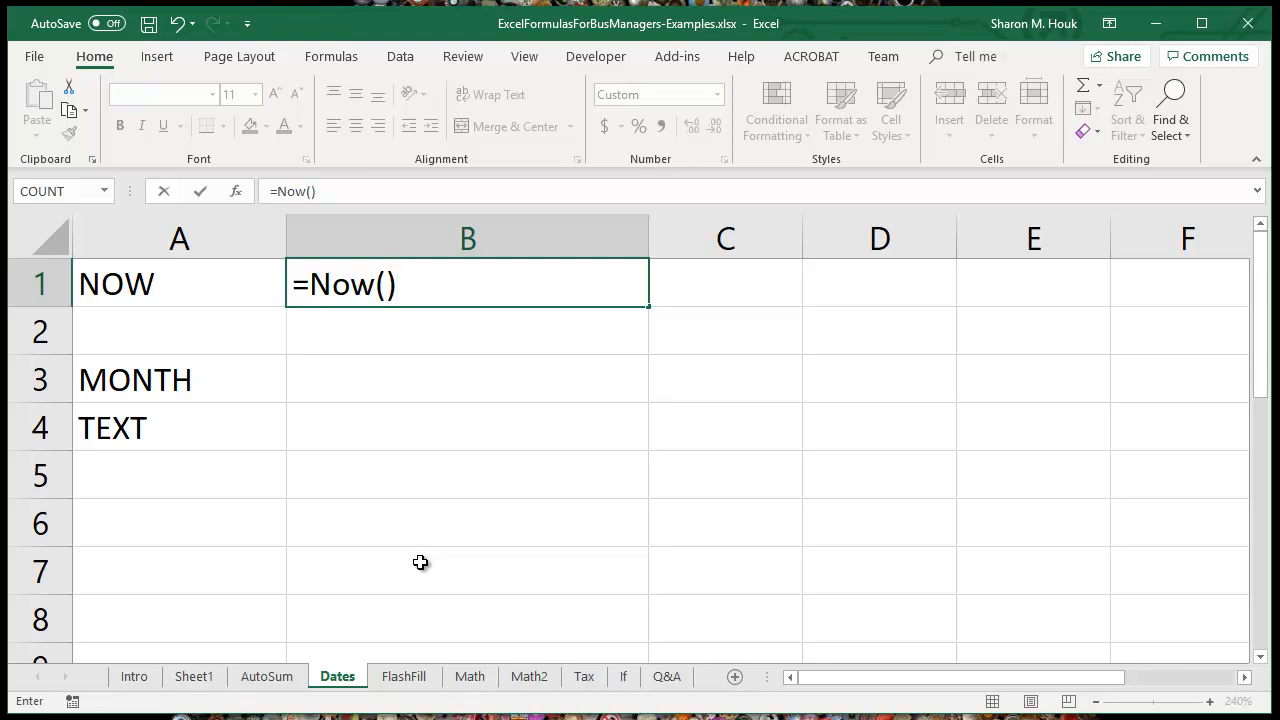
key(Return)
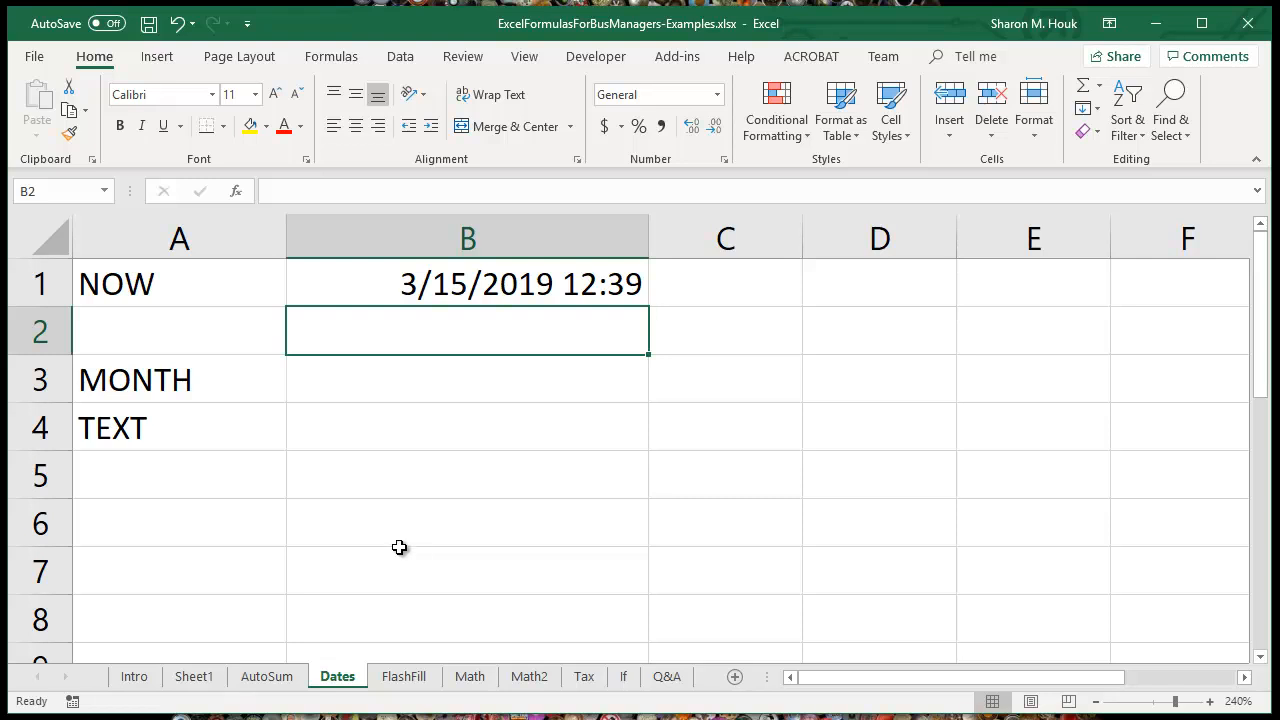
click(523, 283)
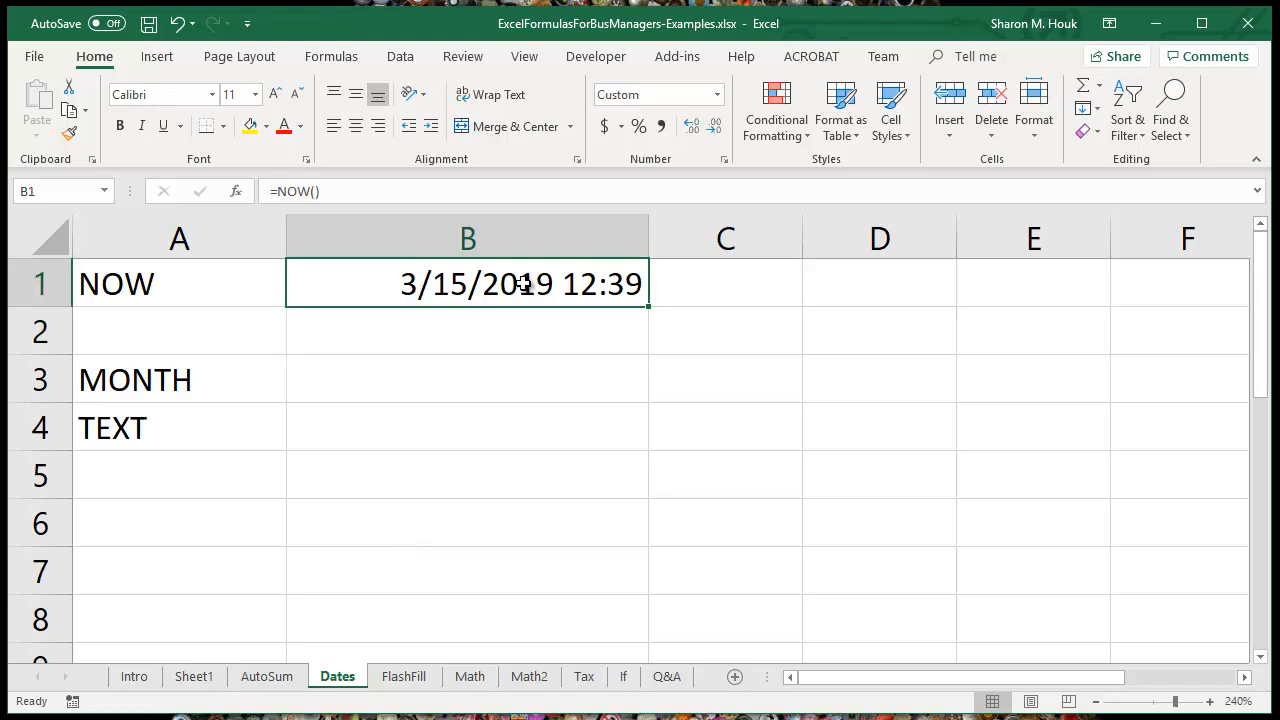
click(346, 190)
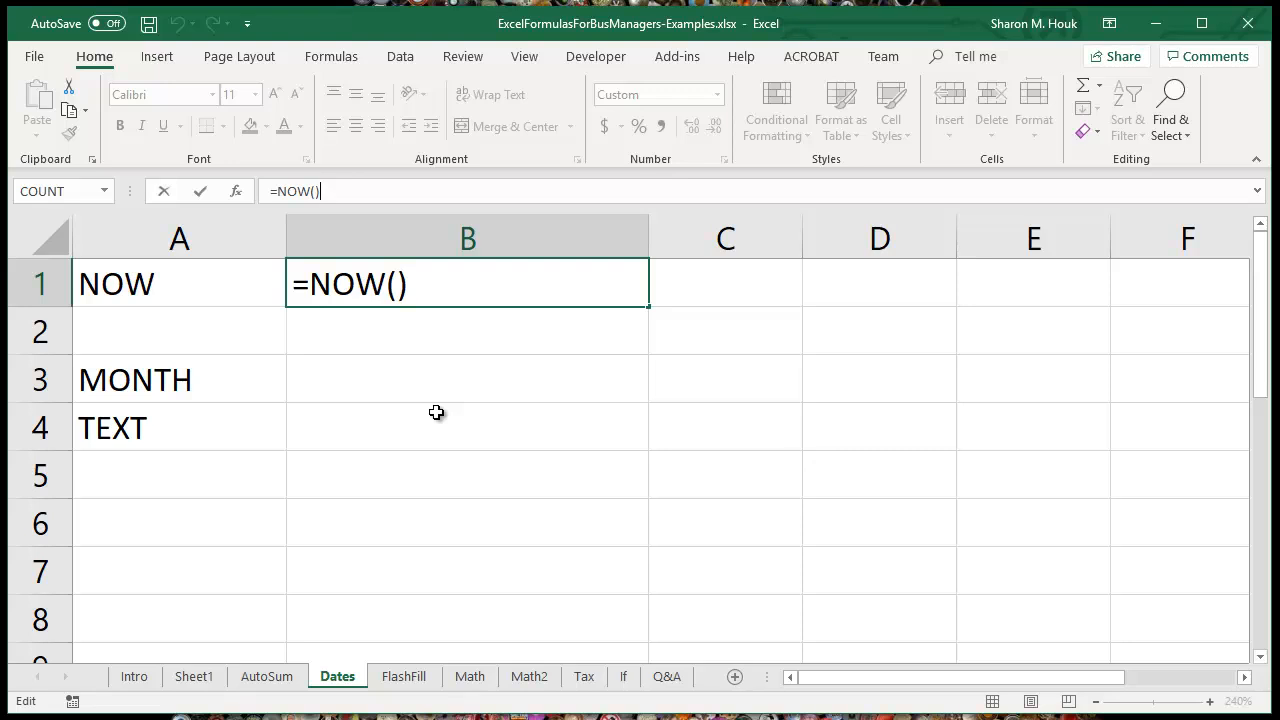
Step: Extract the month number from the date in B1 by entering =MONTH(B1) in cell B3
click(421, 381)
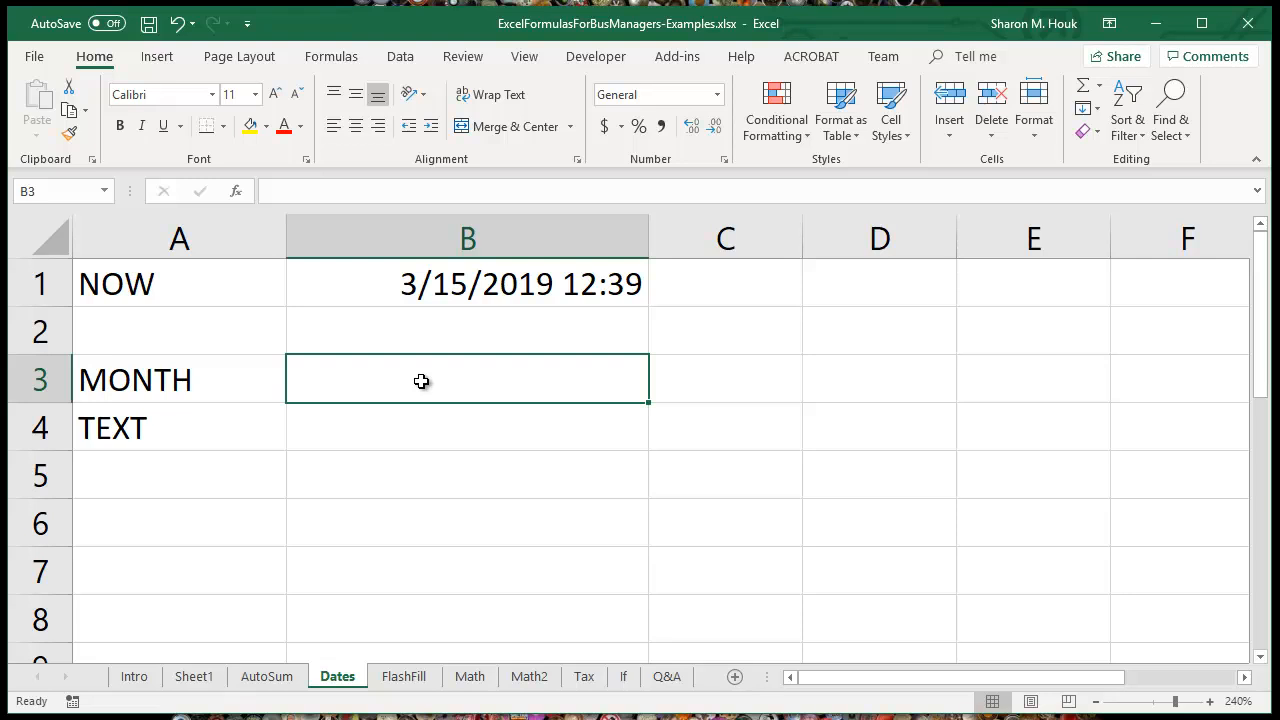
text(=MONTH)
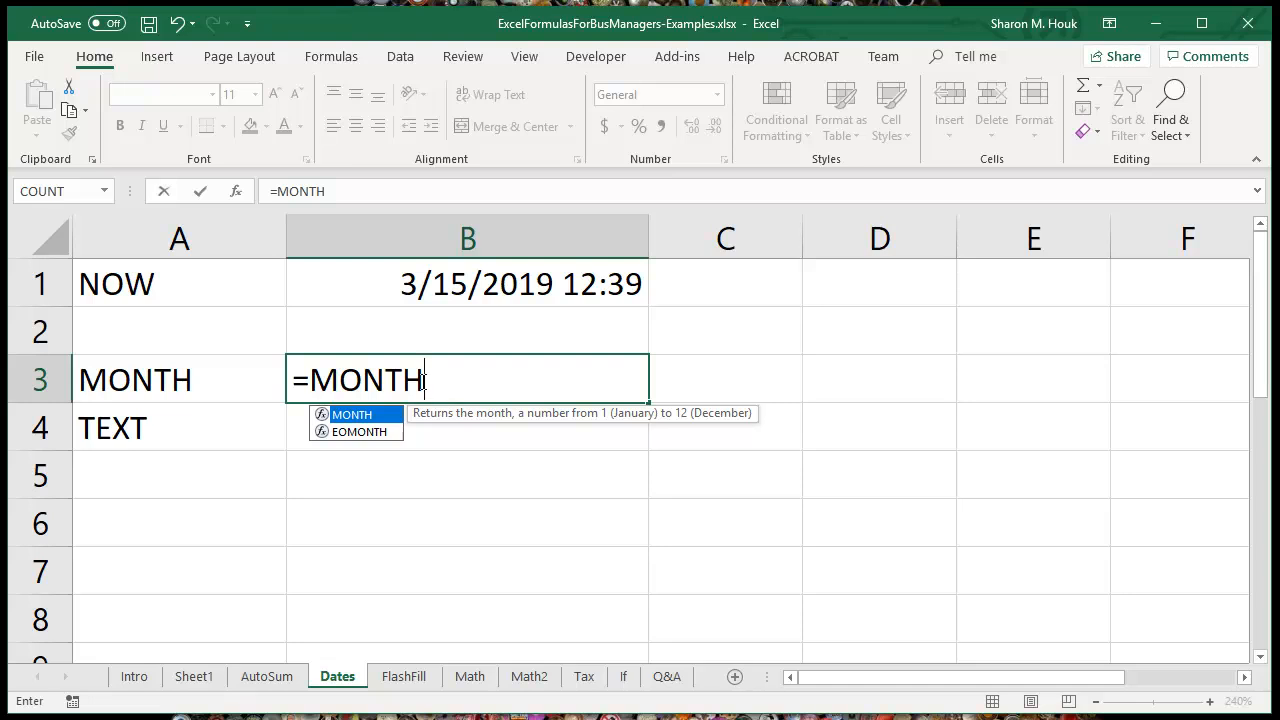
text(()
click(451, 296)
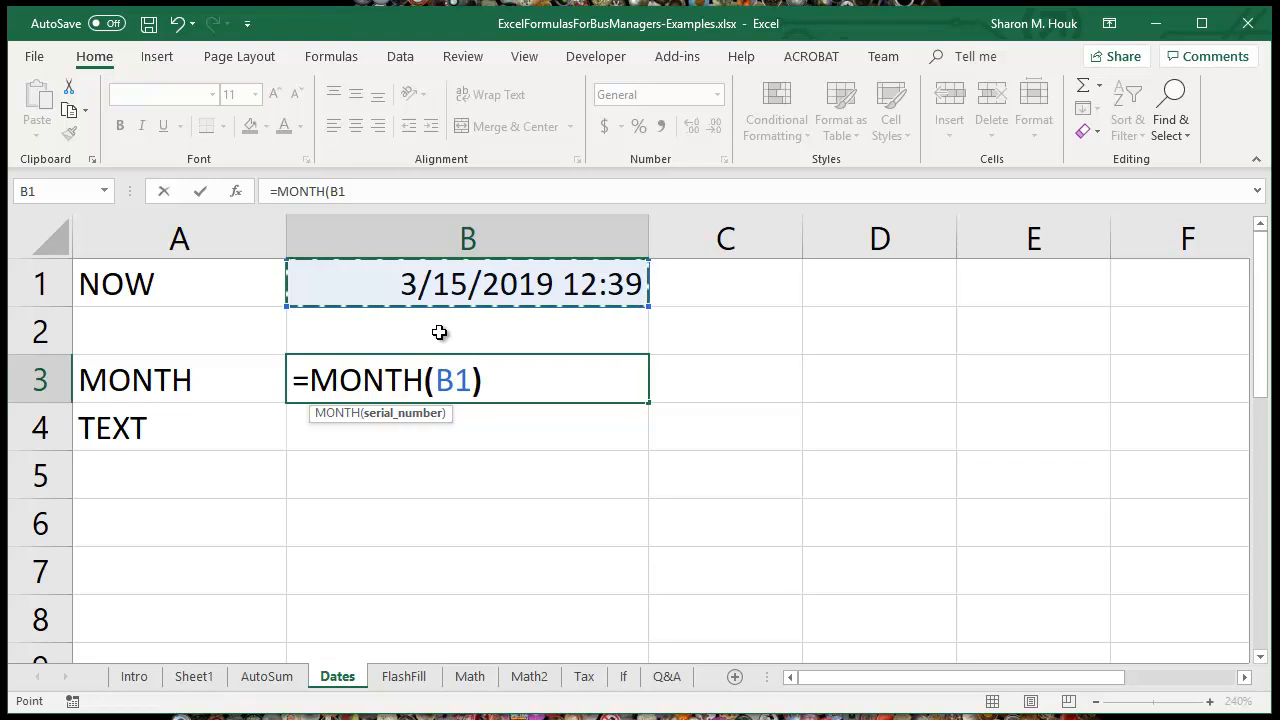
text())
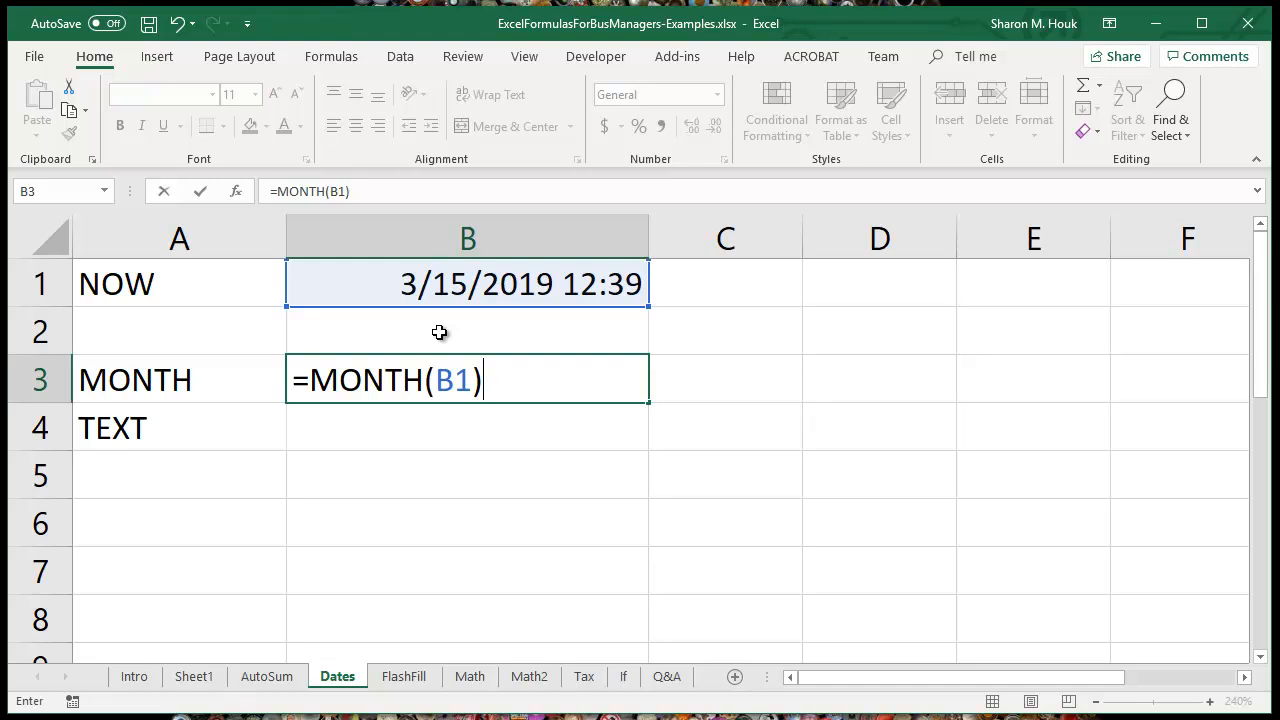
key(Return)
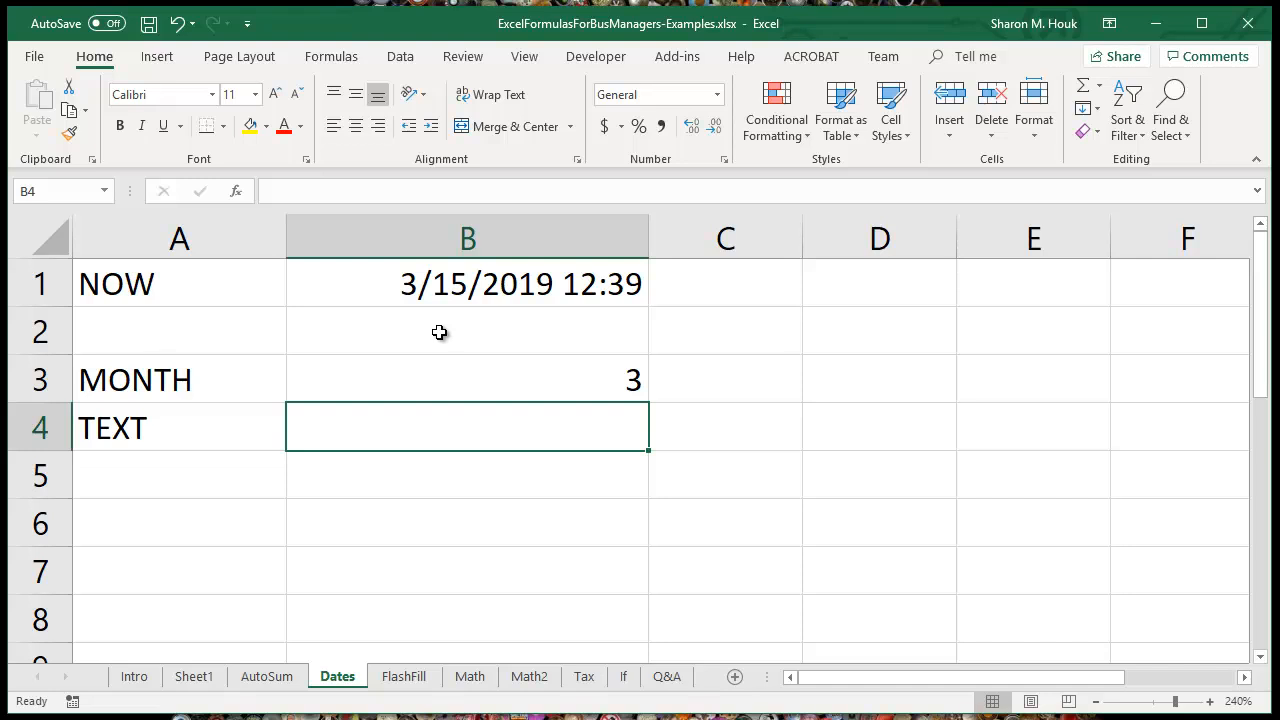
Step: Convert the date in B1 to its full month name by entering =TEXT(B1,"mmmm") in cell B4
text(=)
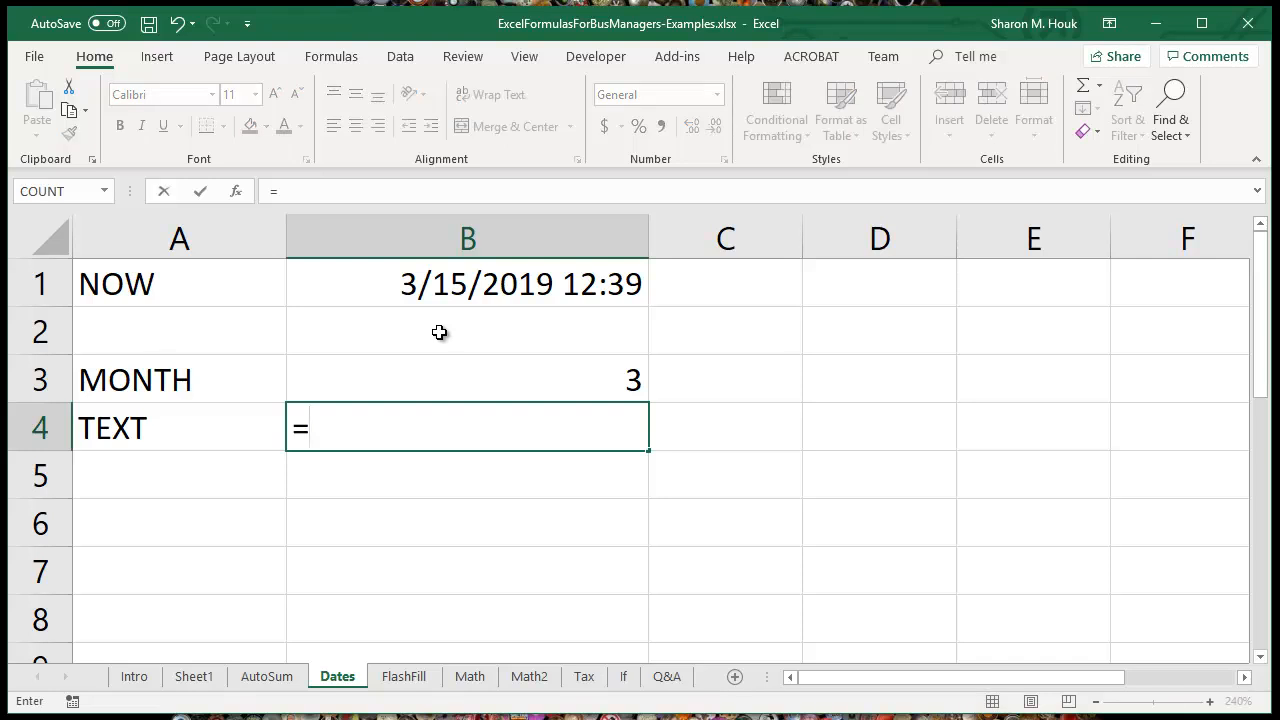
text(TEXT)
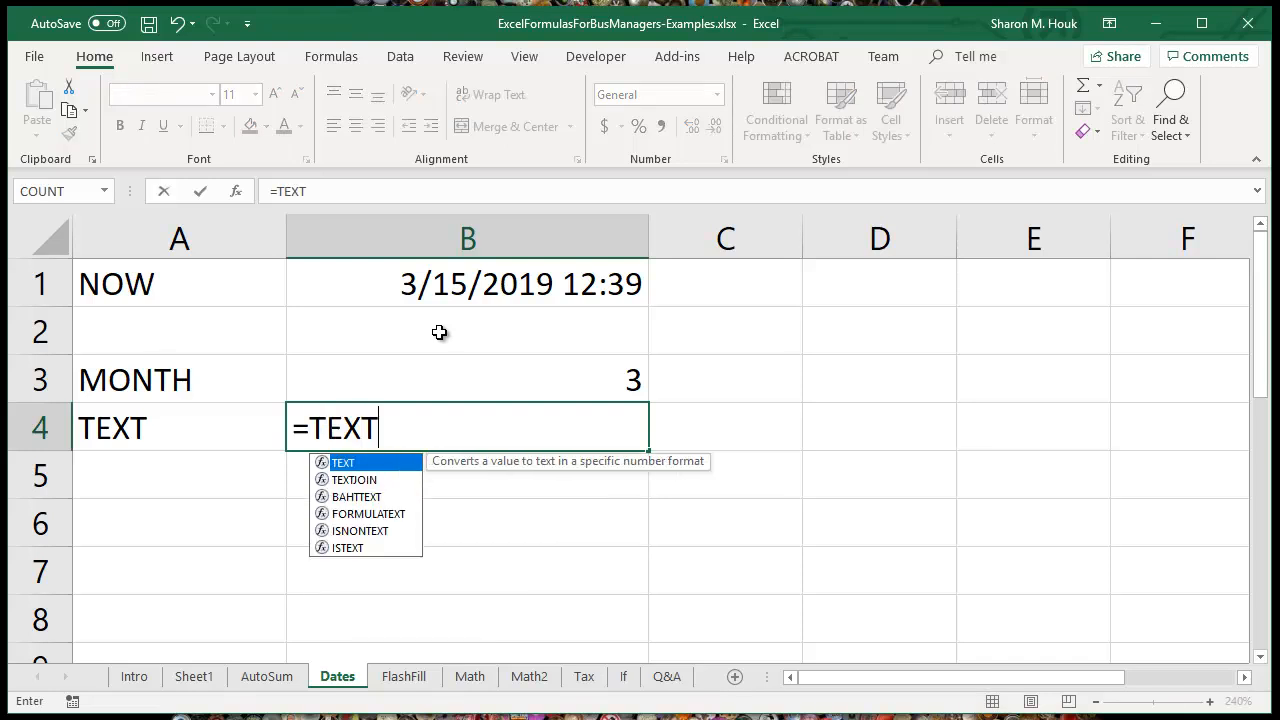
text(()
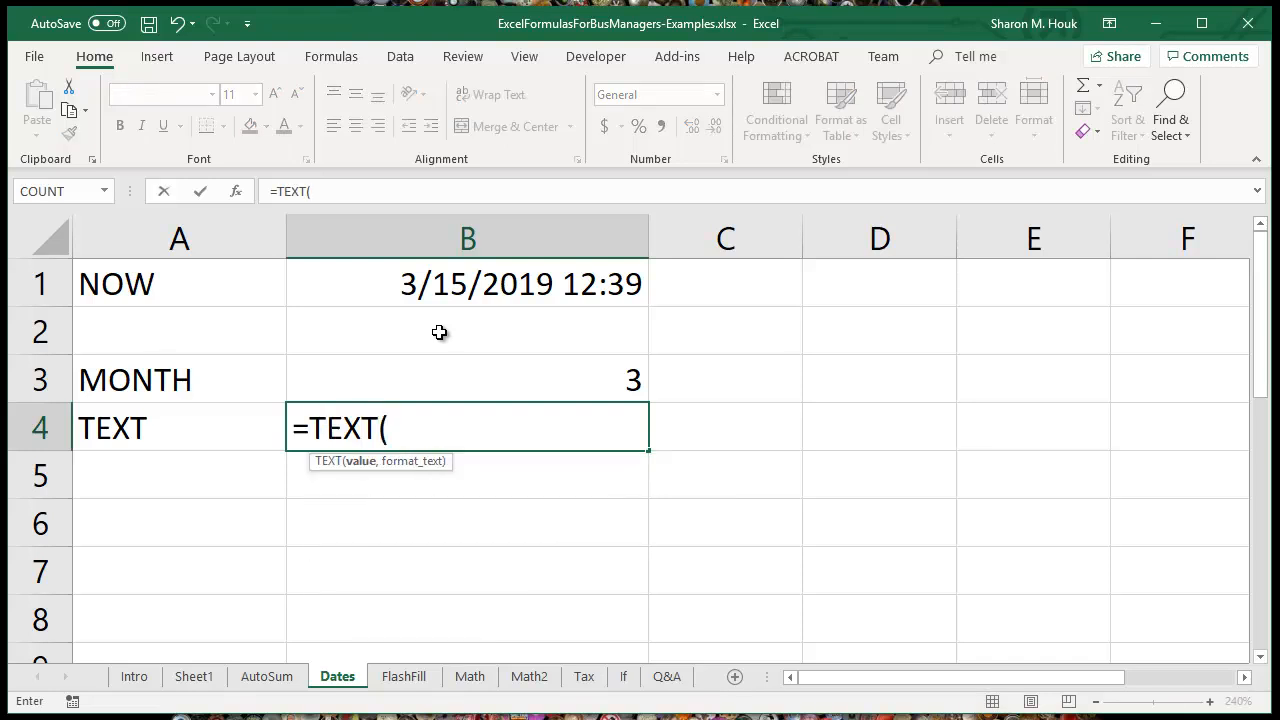
click(458, 283)
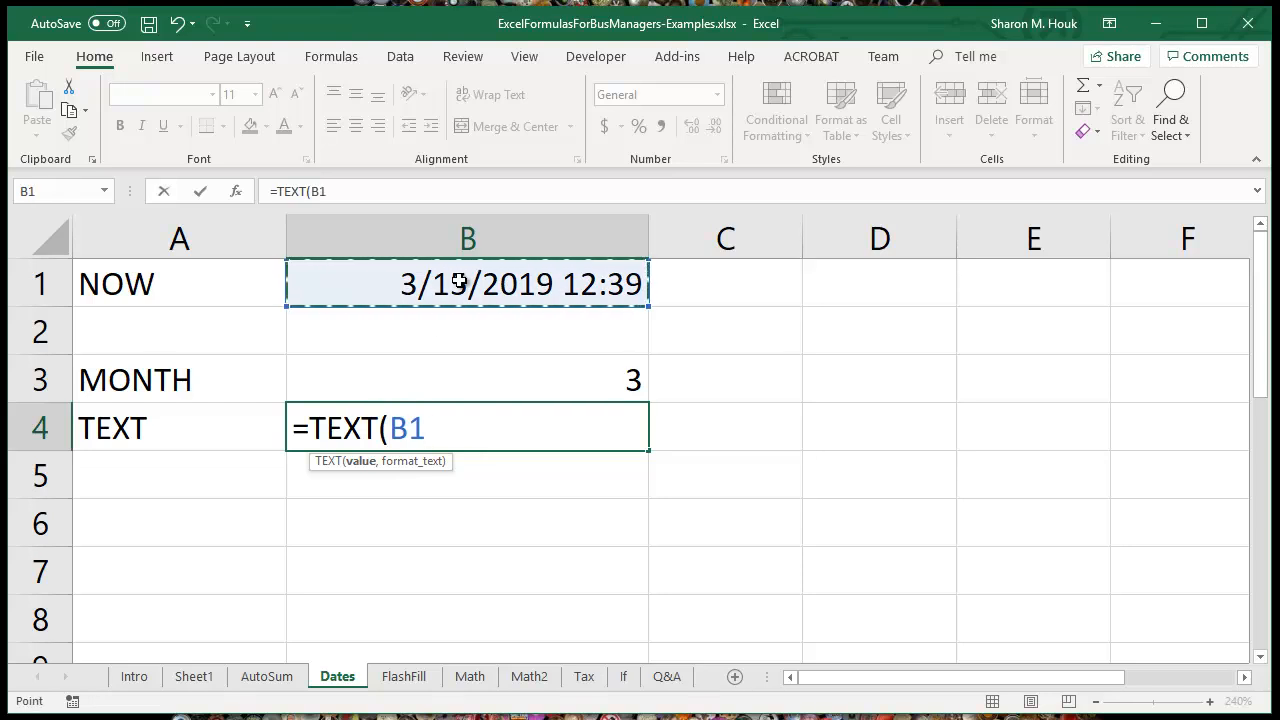
text(,)
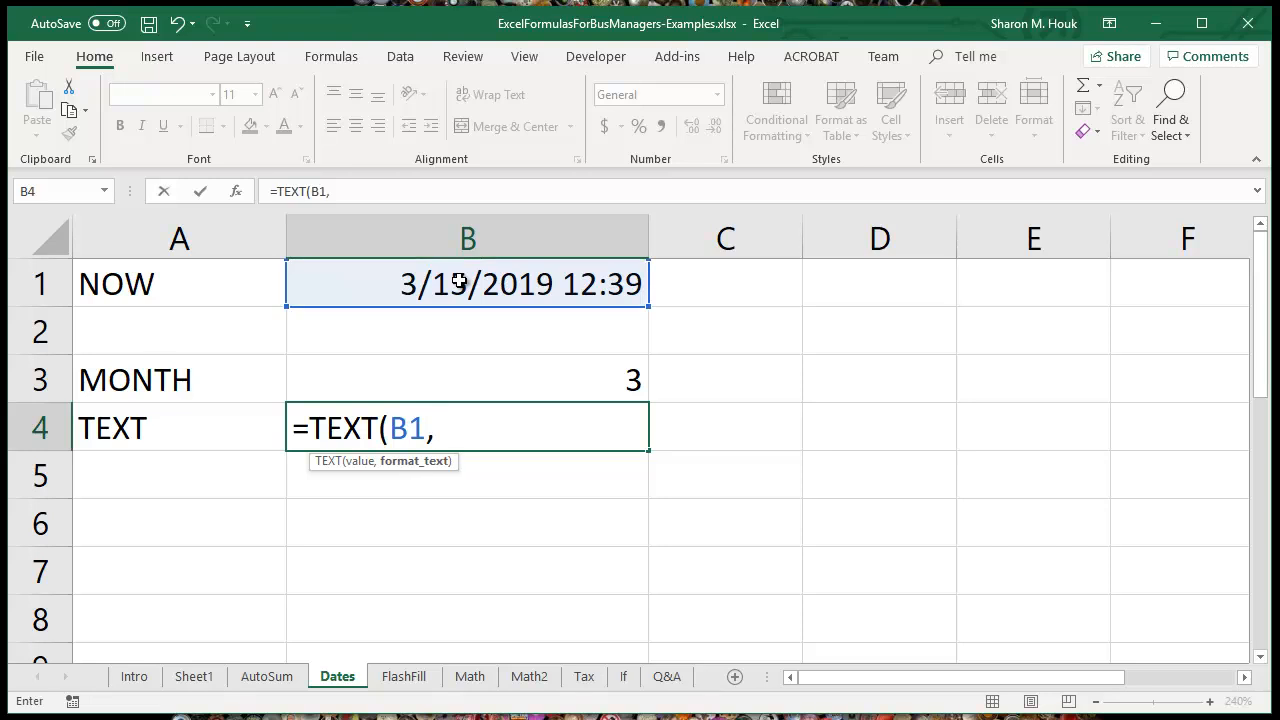
text("mmmm"))
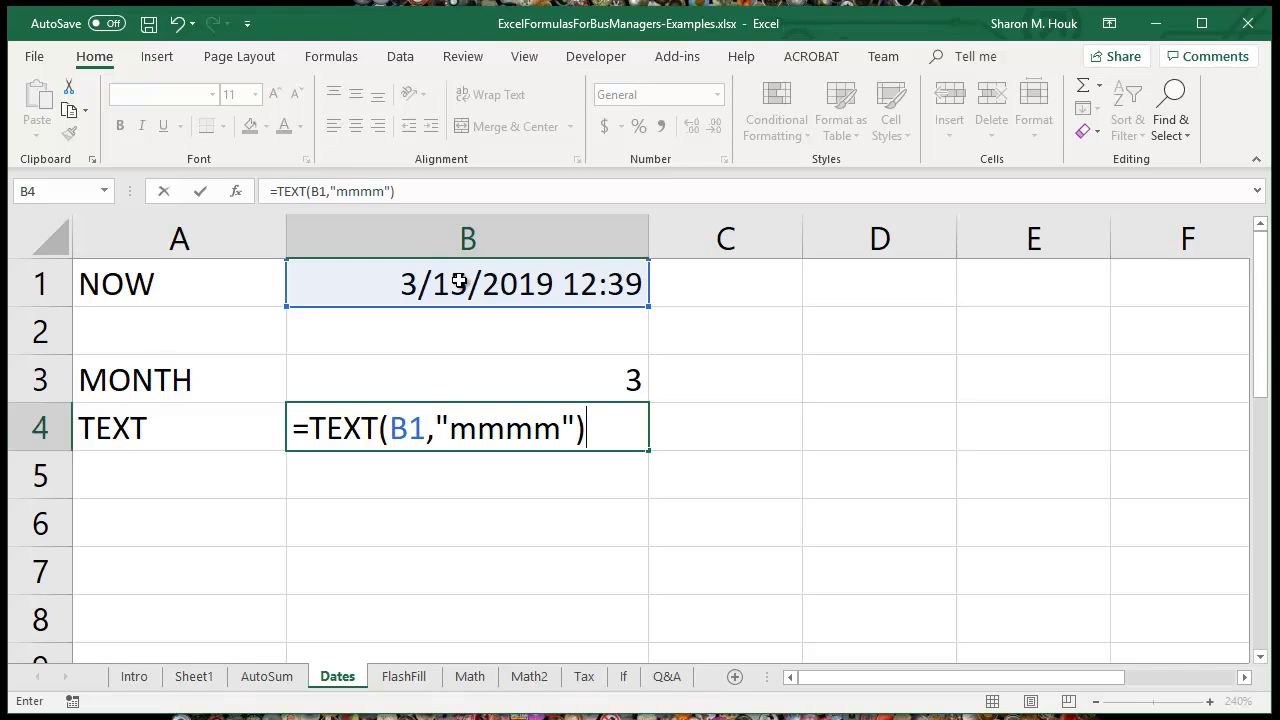
key(Return)
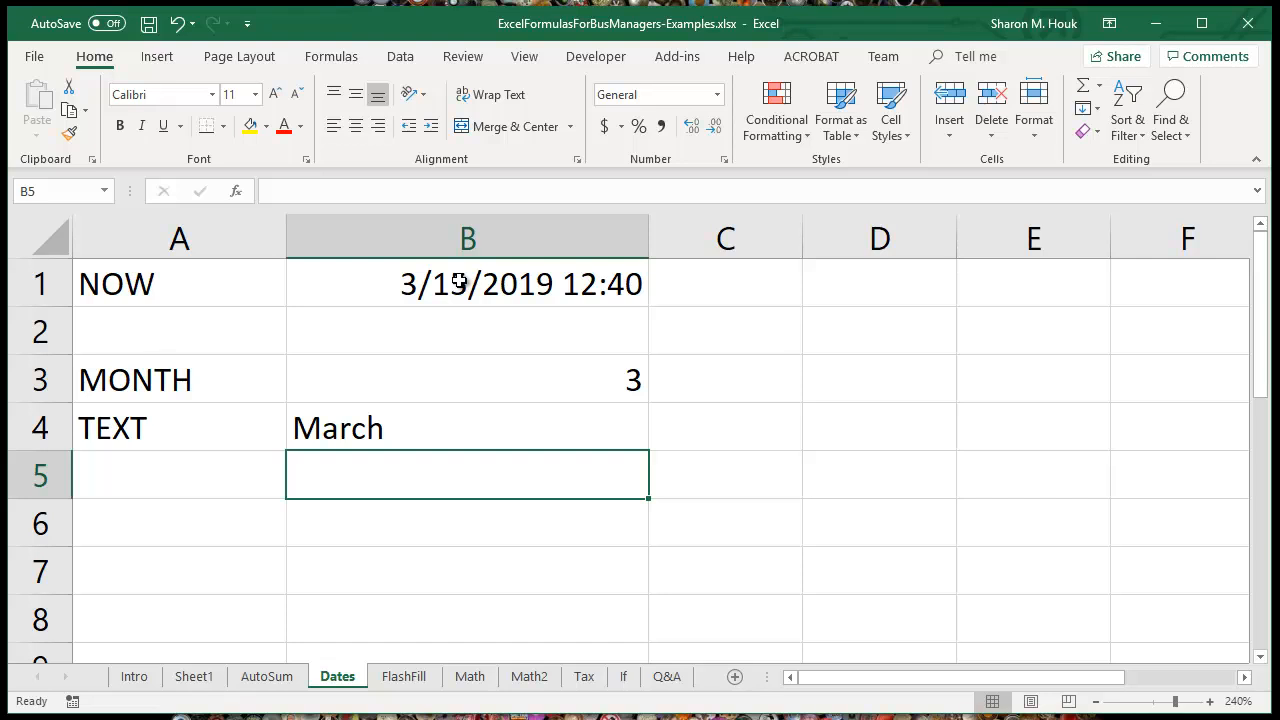
Step: On the FlashFill sheet, use Flash Fill to complete the First Name column from the example in B2
click(404, 676)
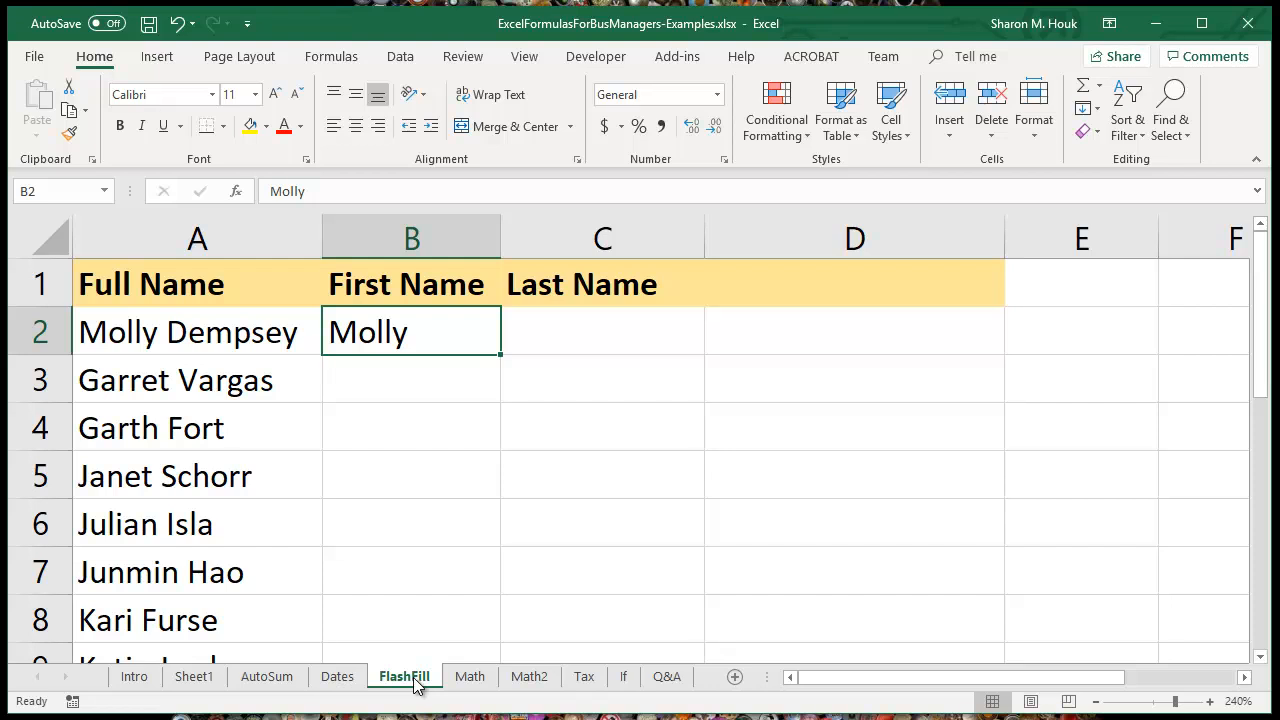
click(1097, 702)
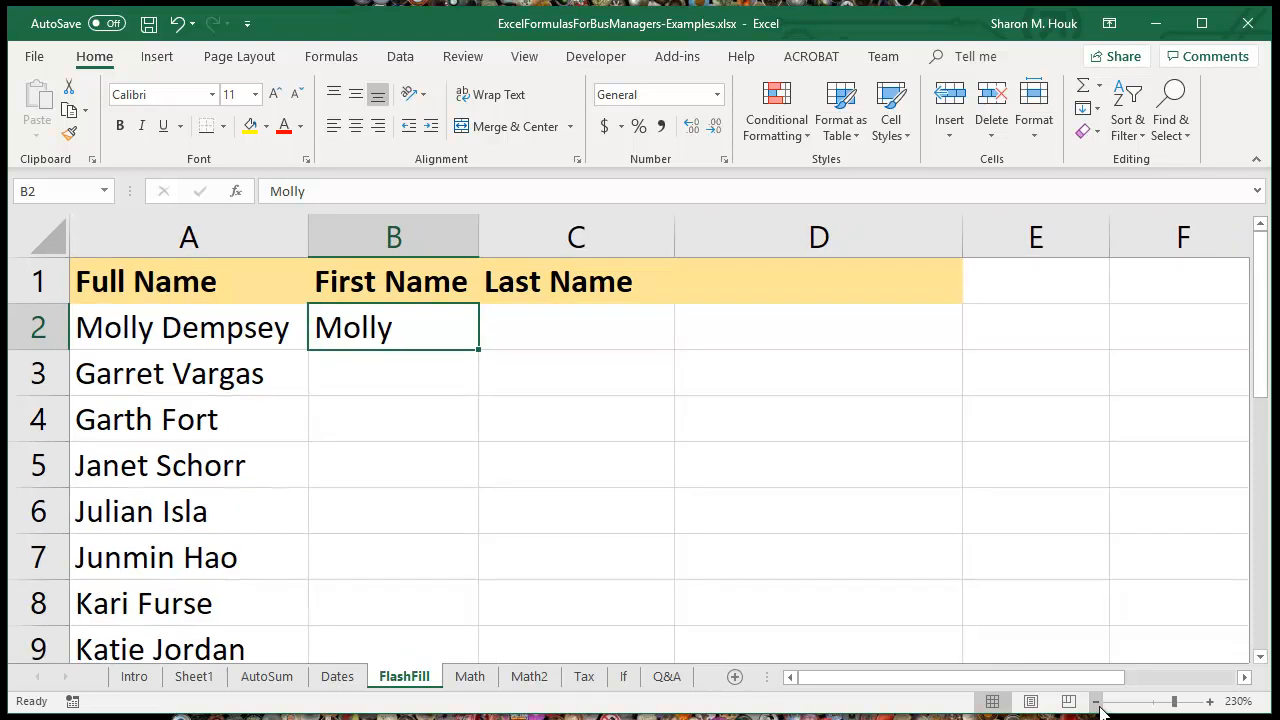
click(1097, 702)
click(1097, 702)
click(1097, 702)
click(1097, 702)
click(1097, 702)
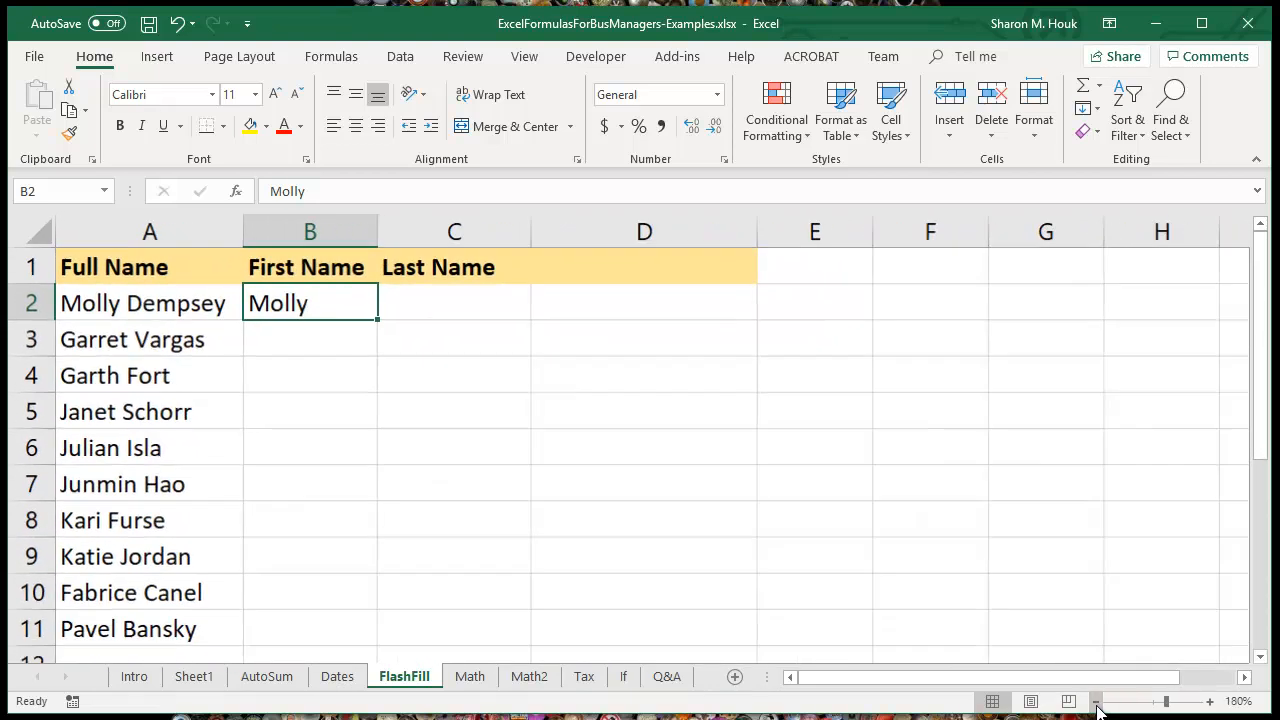
click(1097, 702)
click(1097, 702)
click(1210, 702)
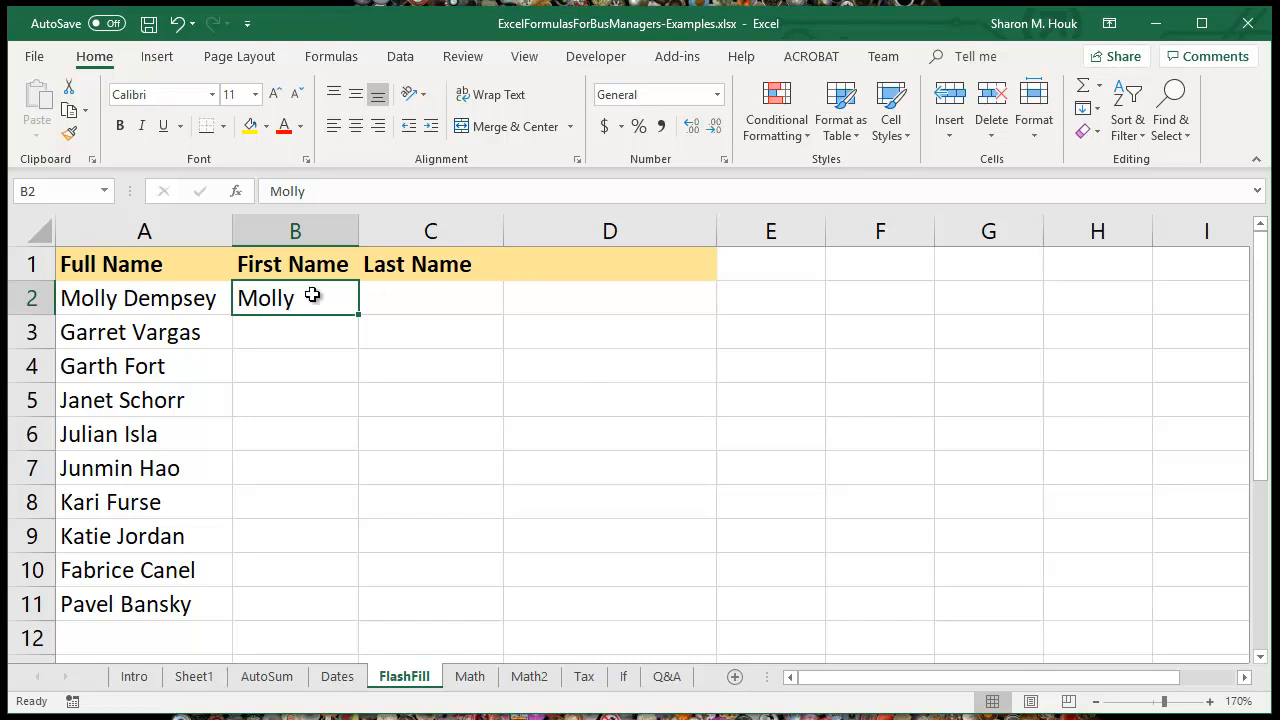
drag(137, 297, 181, 603)
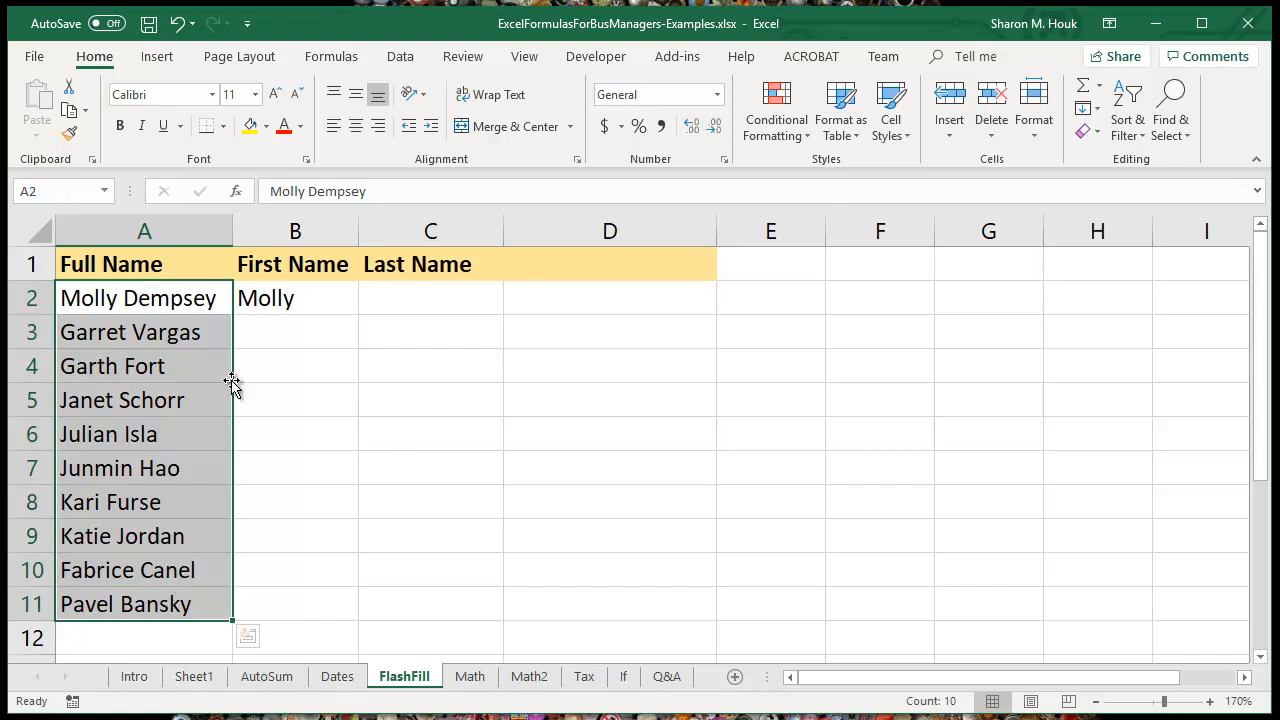
click(284, 302)
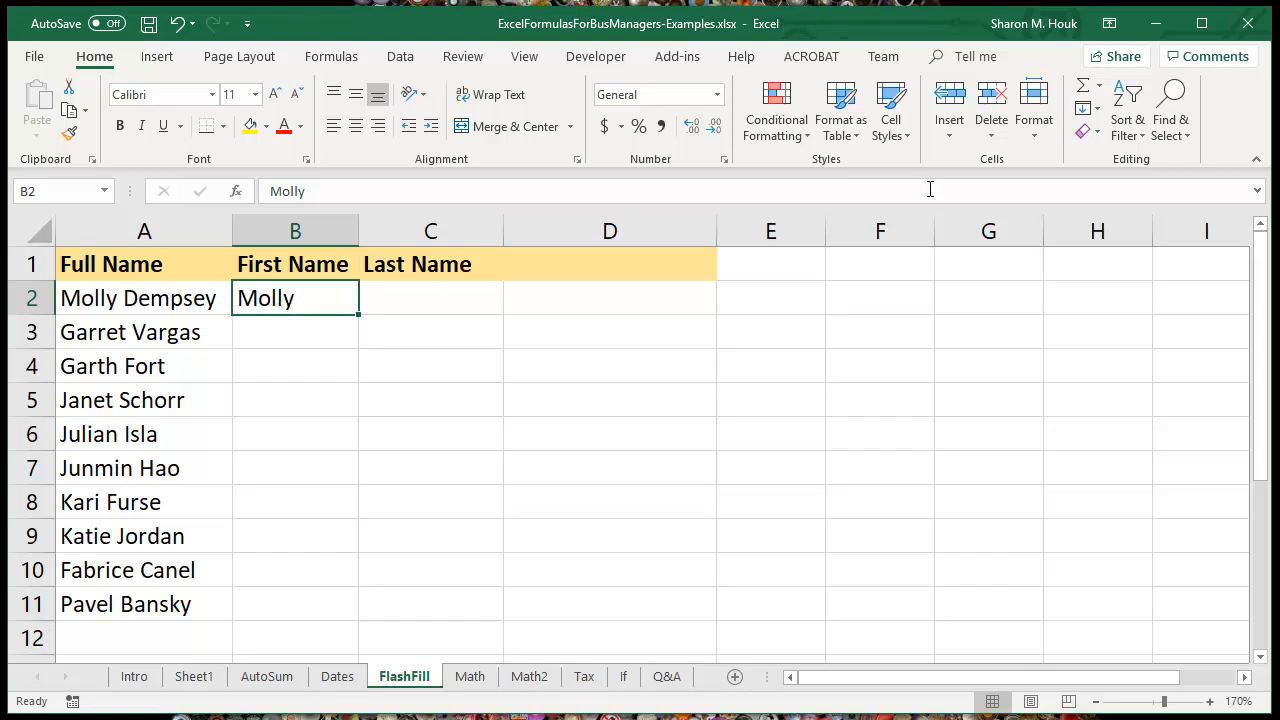
click(1099, 113)
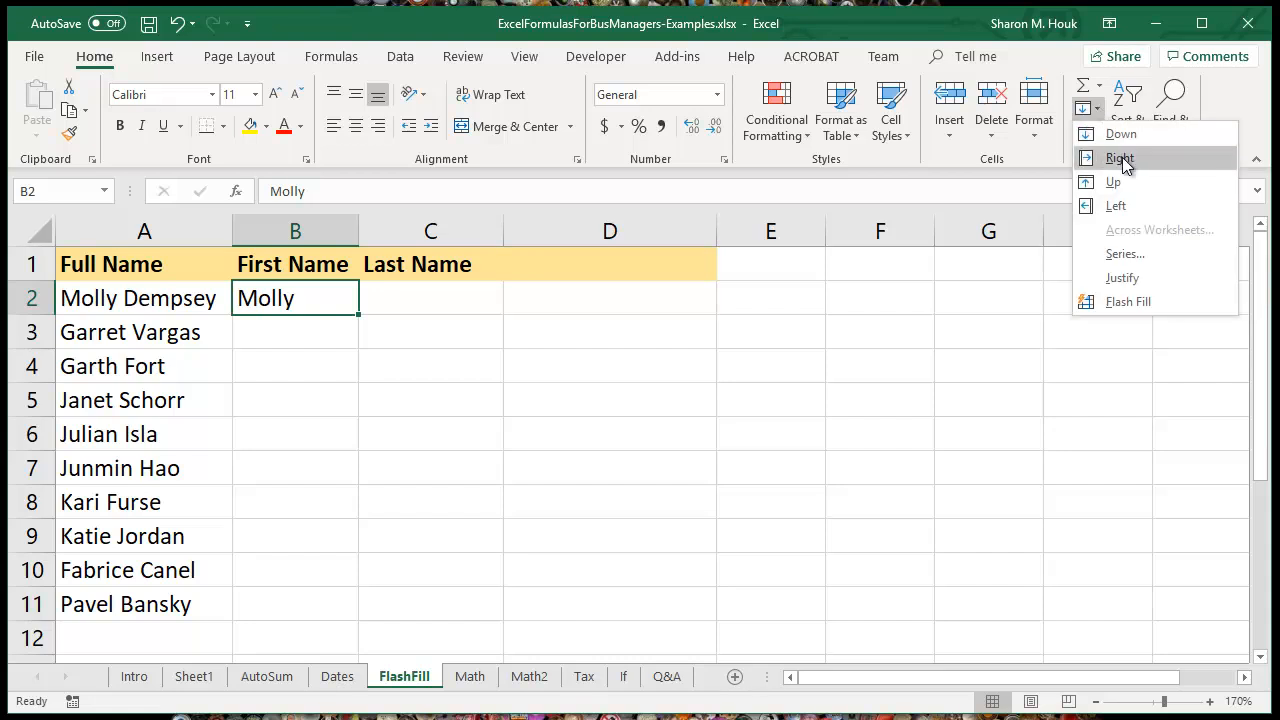
click(1128, 302)
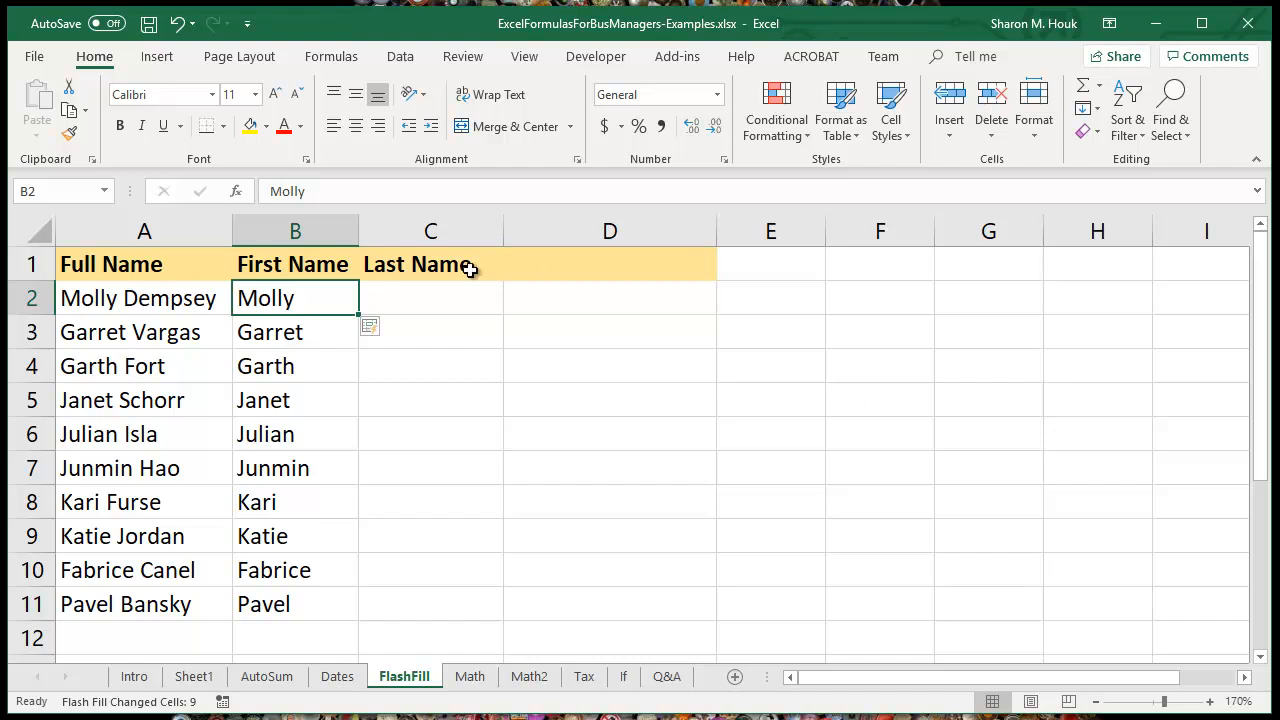
Step: Enter the first person's last name in C2 and use Flash Fill to complete the Last Name column
click(440, 297)
text(Dempsey)
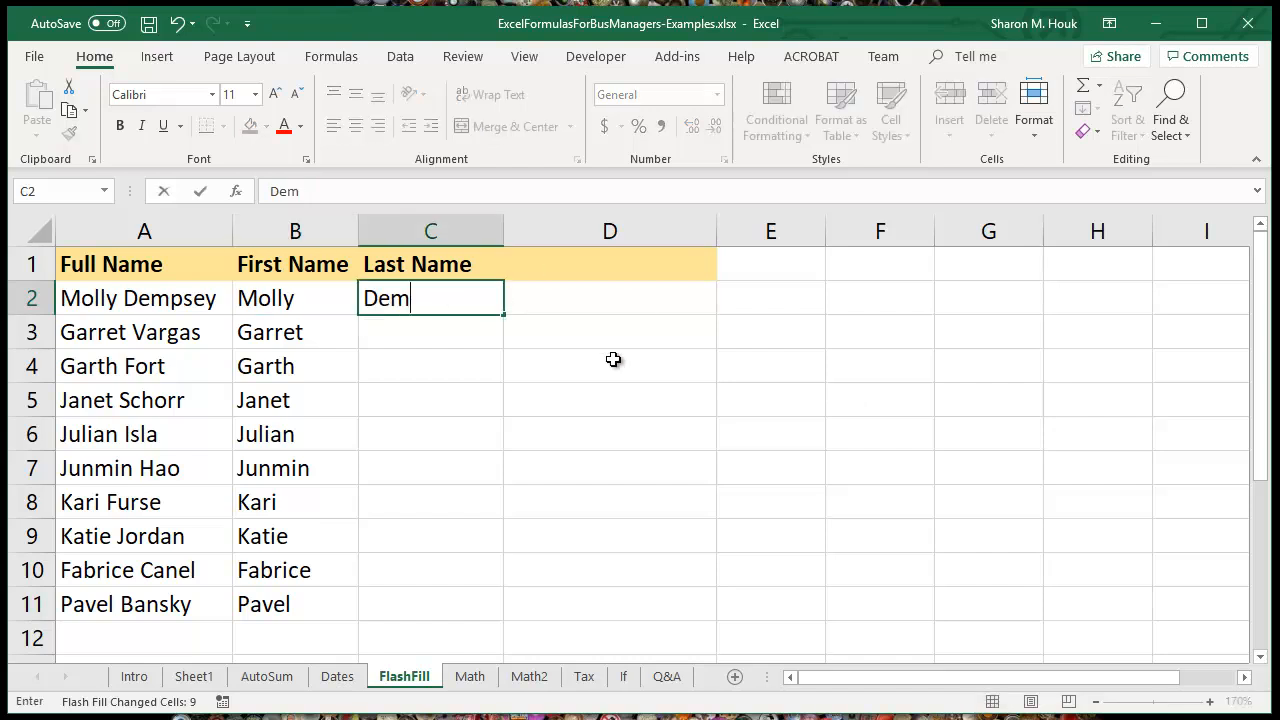
key(Return)
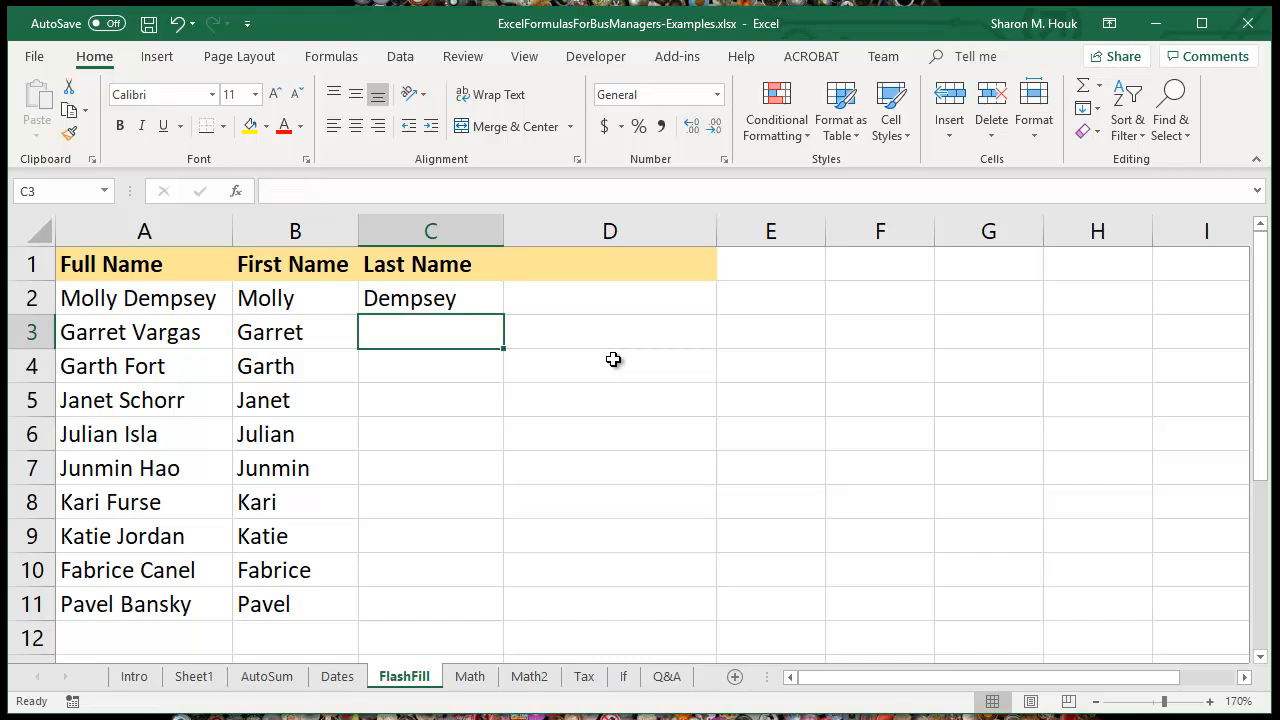
click(455, 303)
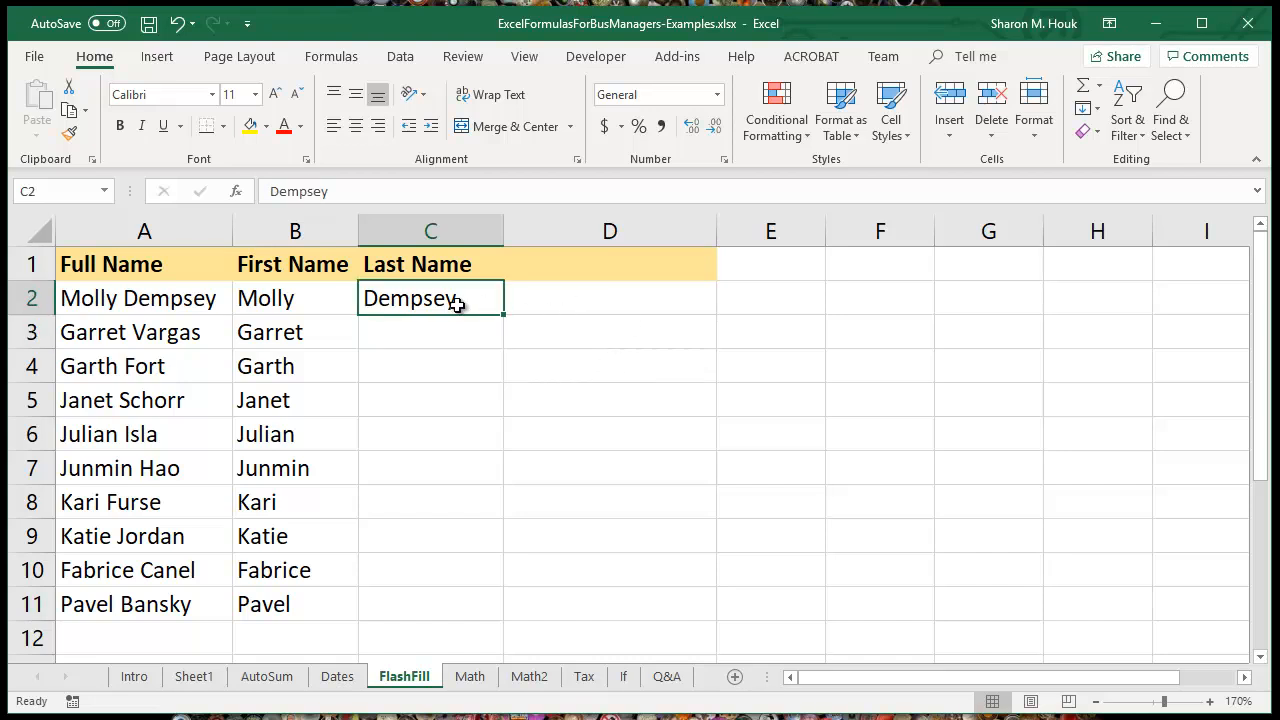
click(1090, 107)
click(1143, 307)
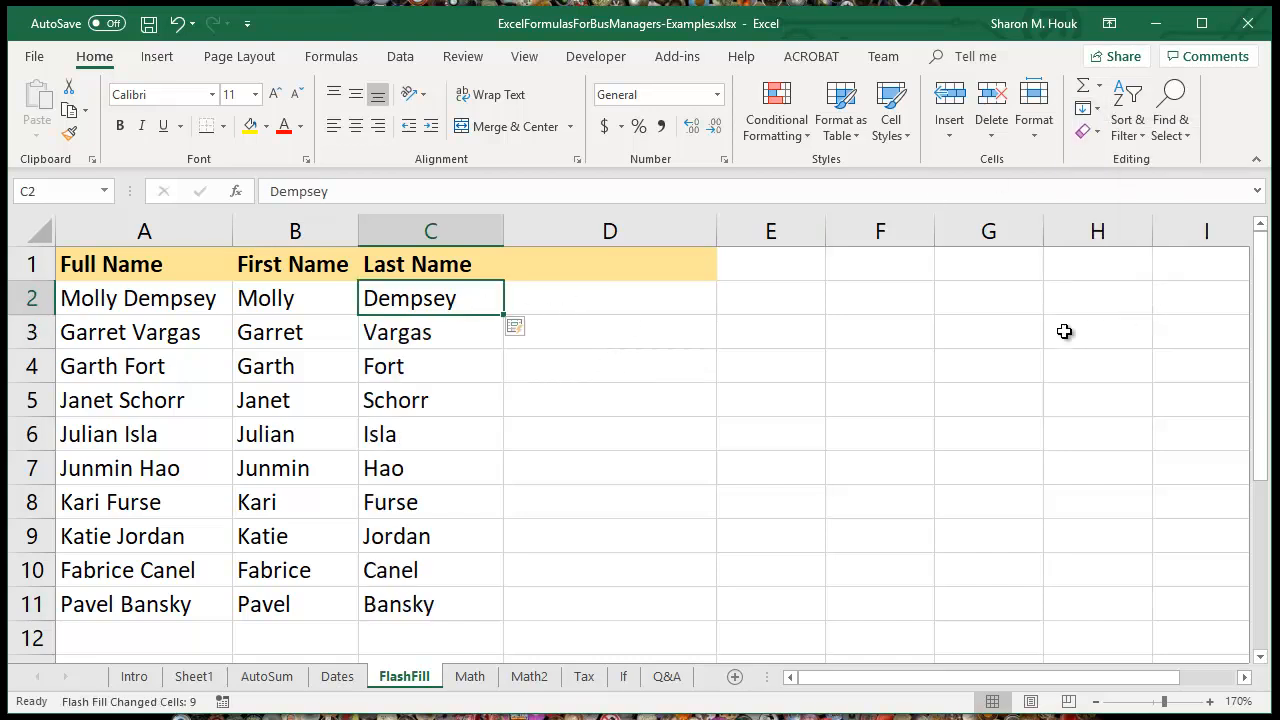
click(449, 336)
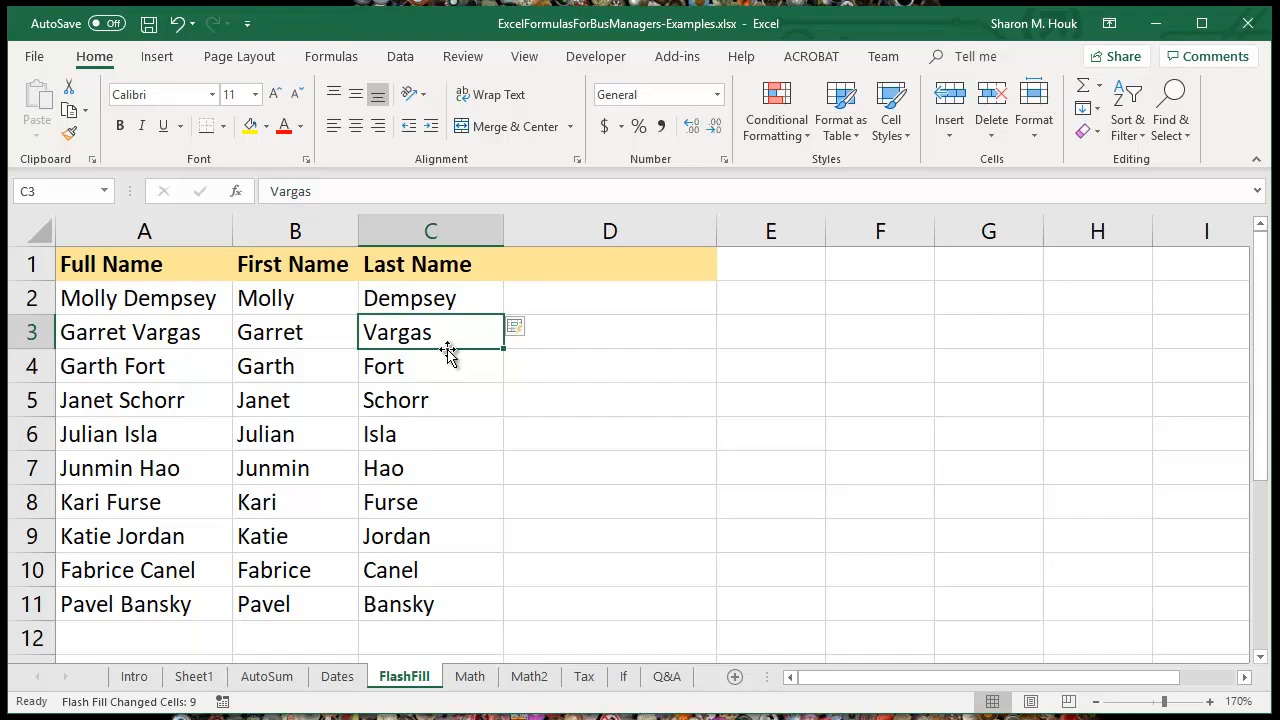
Step: Enter the header Uppercase in cell D1 beside Last Name
click(586, 263)
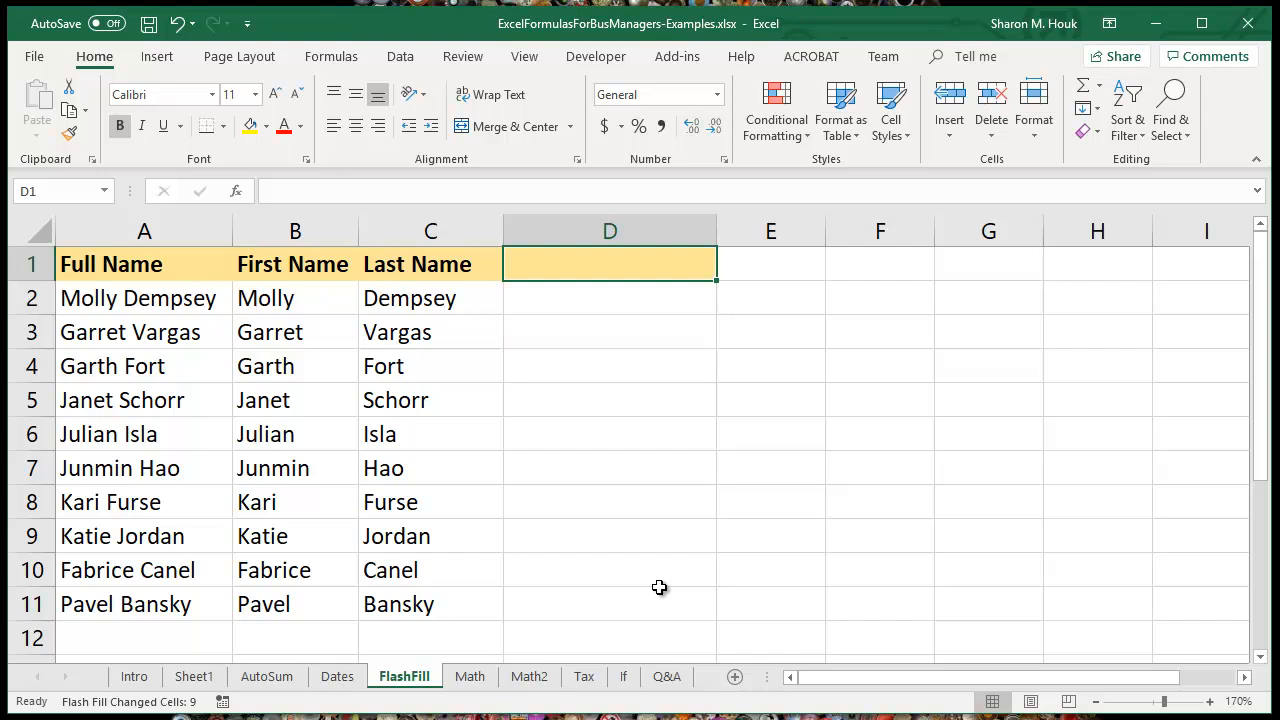
text(Uppercase)
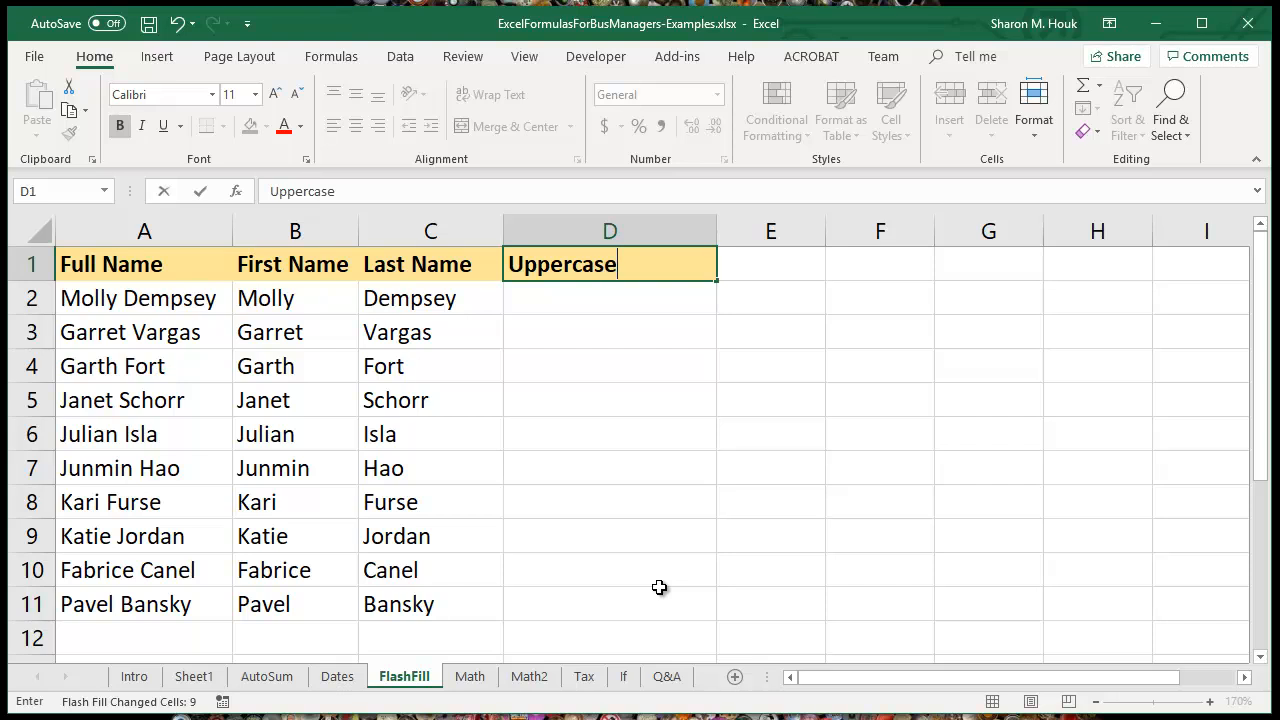
key(Return)
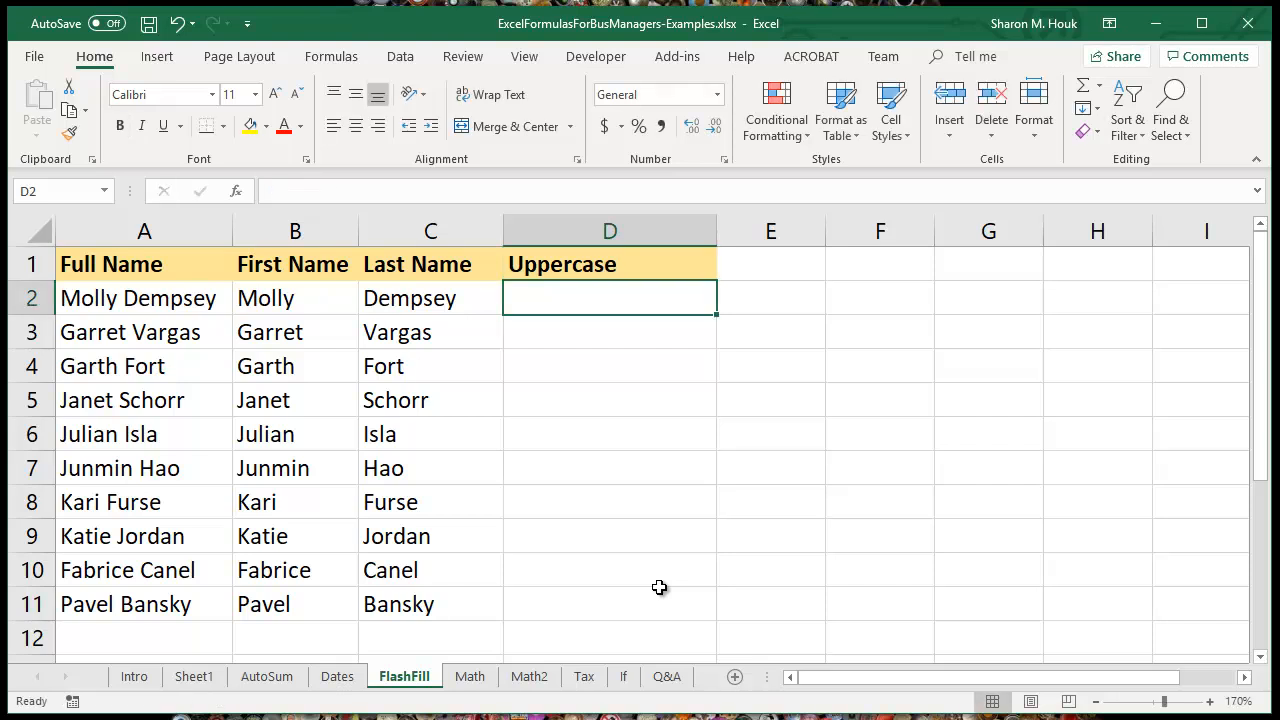
Step: Convert the full name in A2 to capital letters by entering =UPPER(A2) in cell D2, and review the formula
text(=)
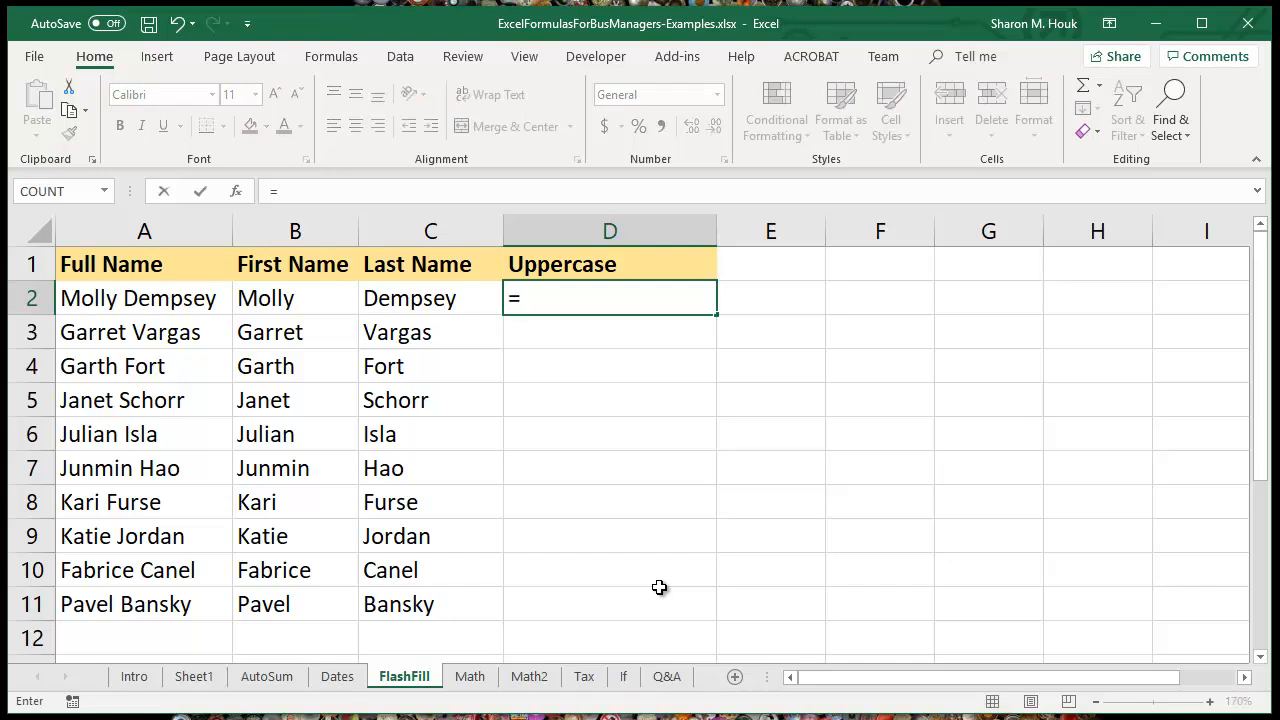
text(UPPER()
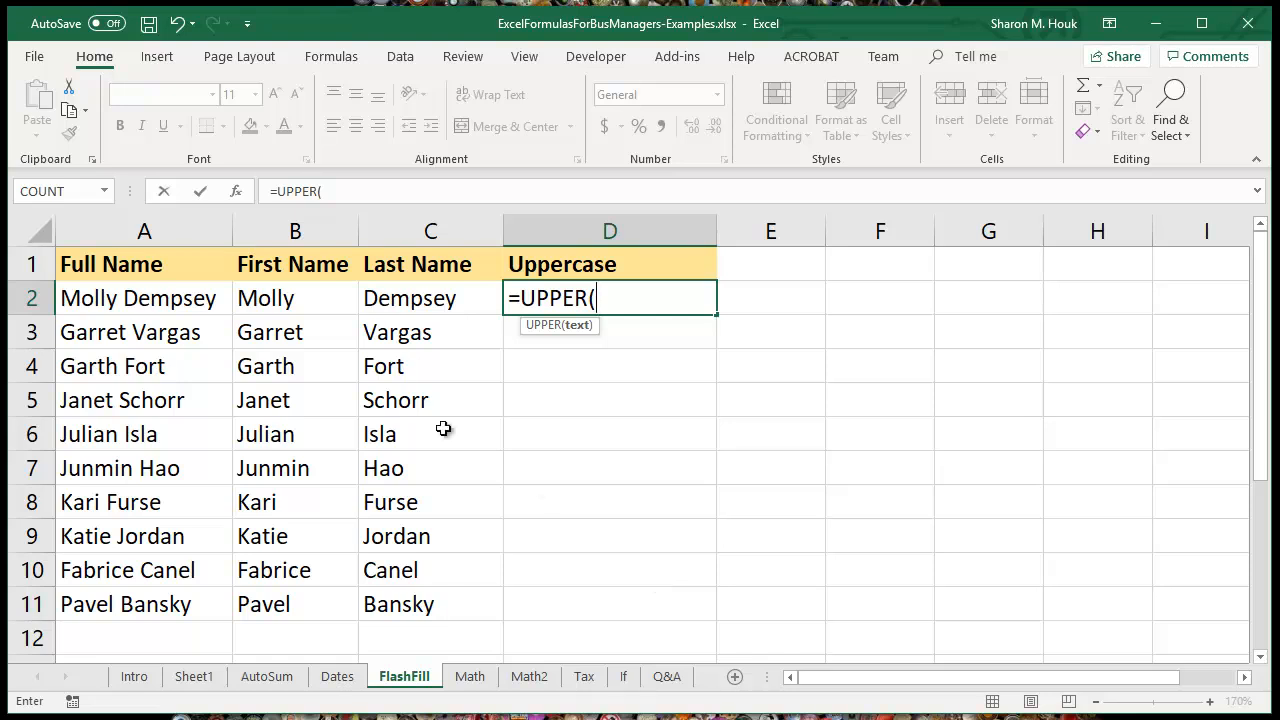
click(146, 298)
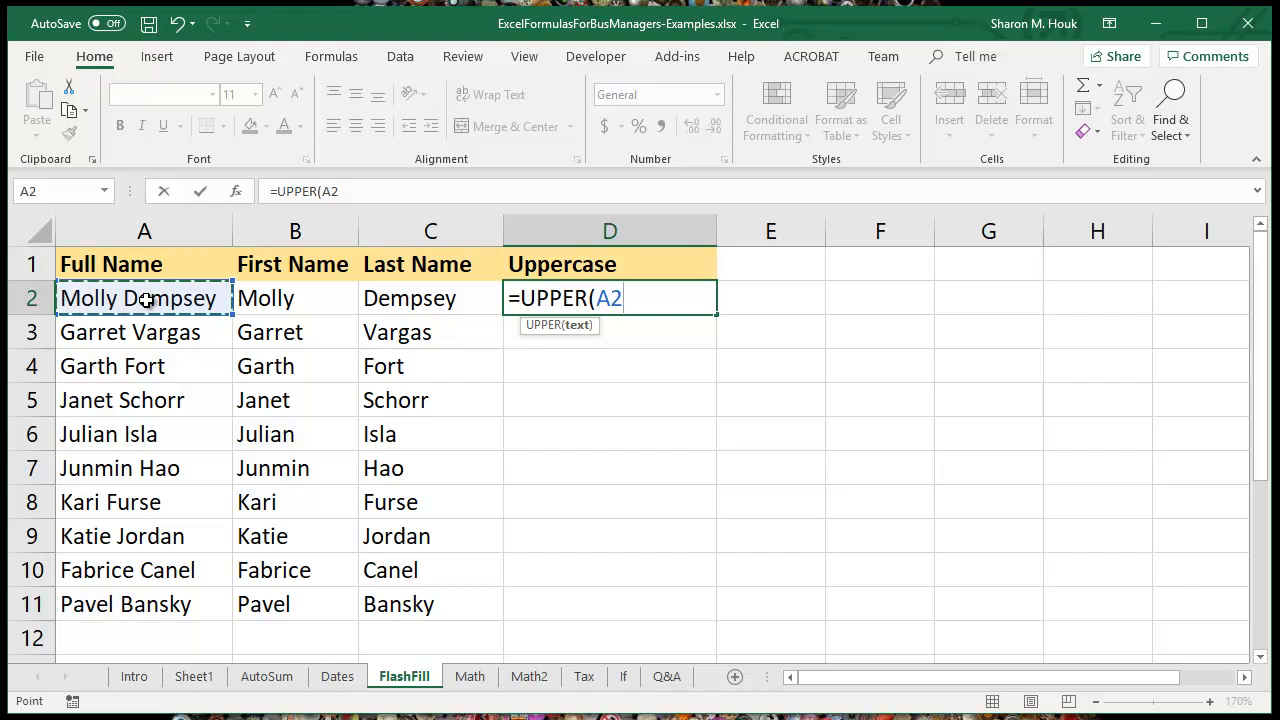
text())
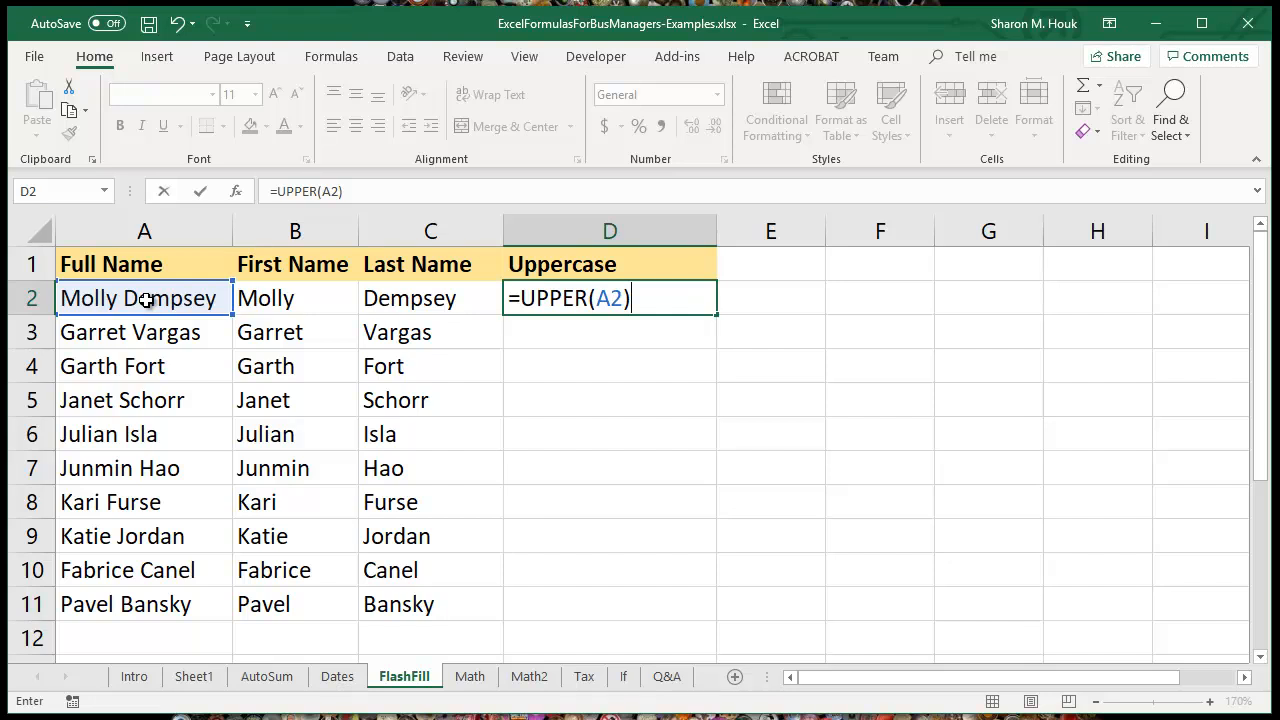
key(Return)
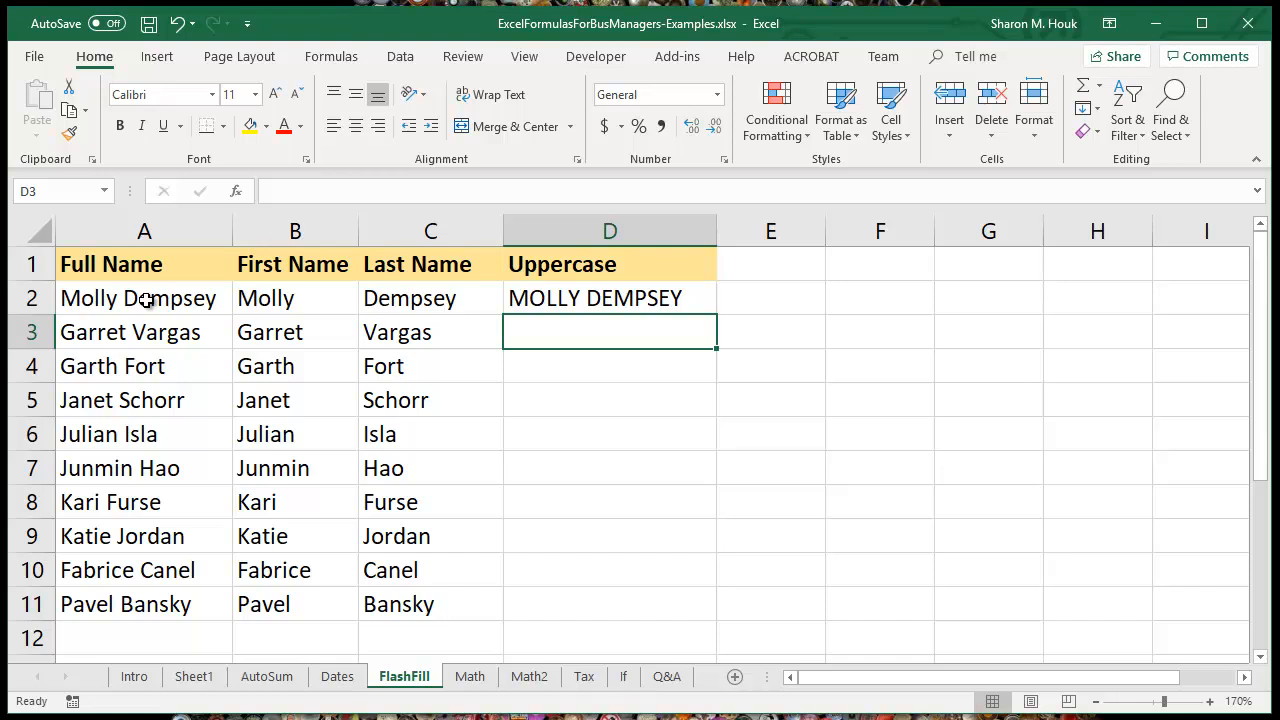
click(585, 299)
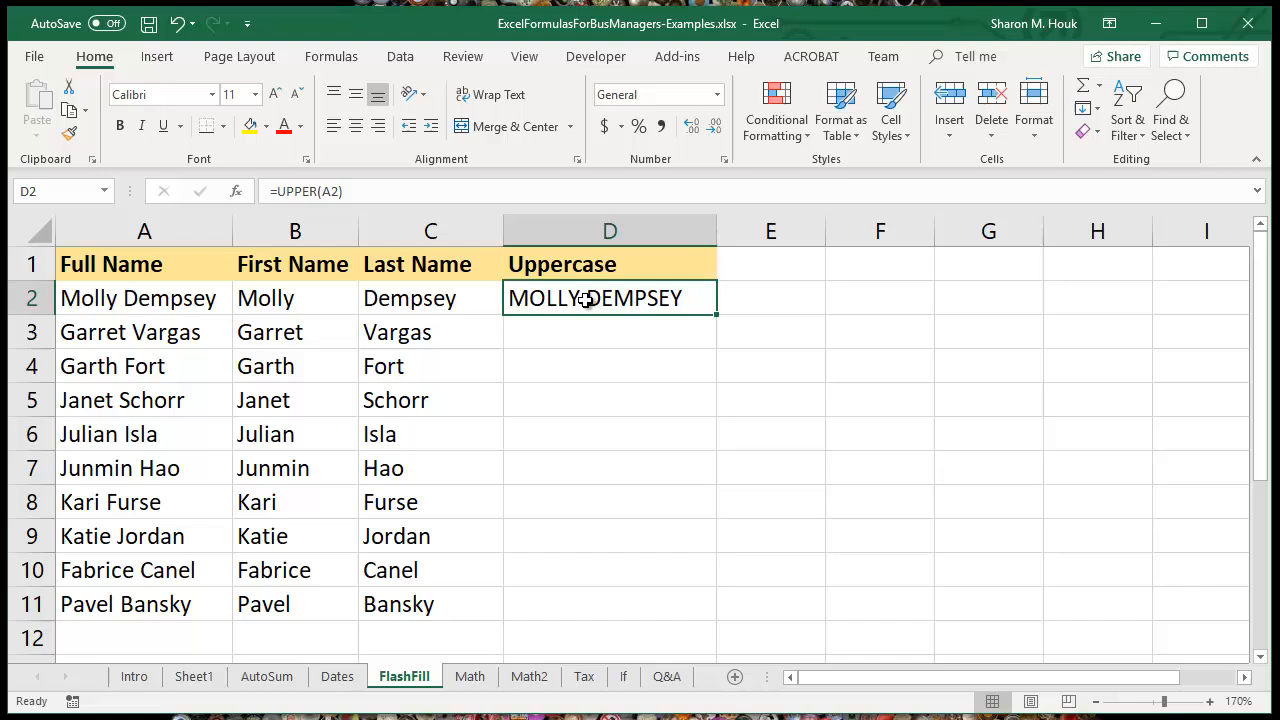
click(355, 190)
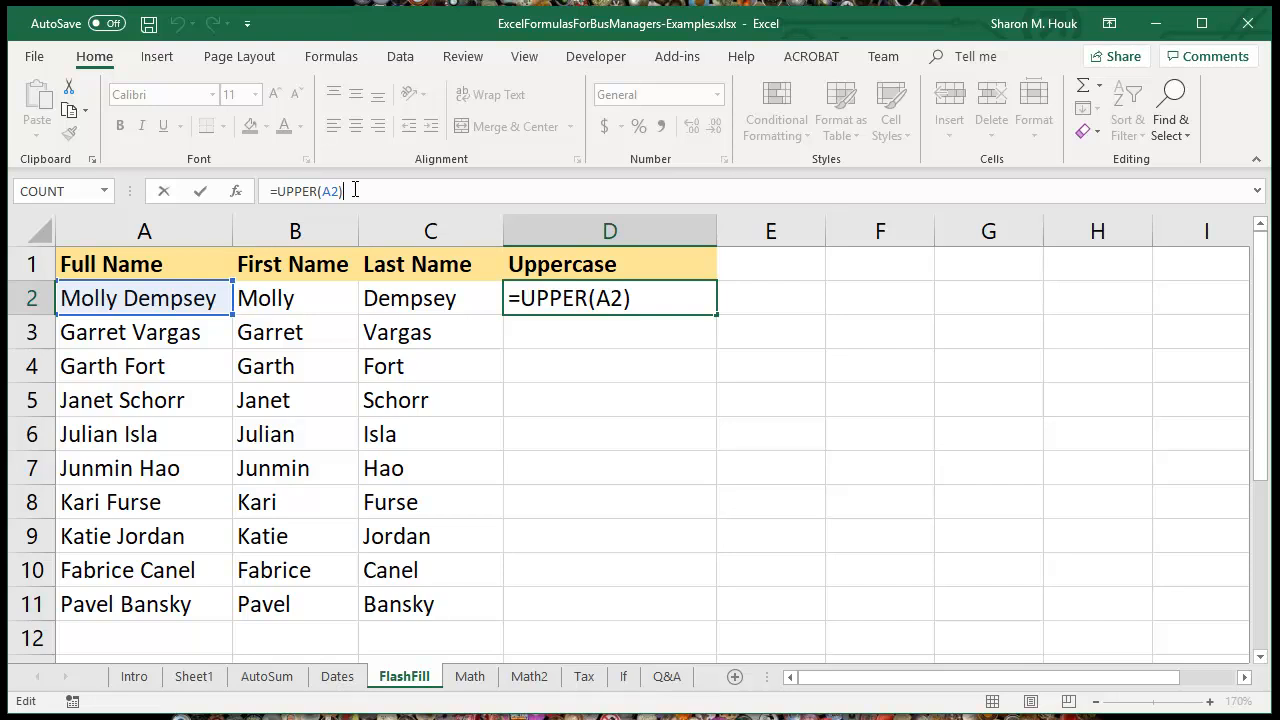
key(Return)
Step: Copy the UPPER formula from D2 and paste it into D3:D11
click(632, 292)
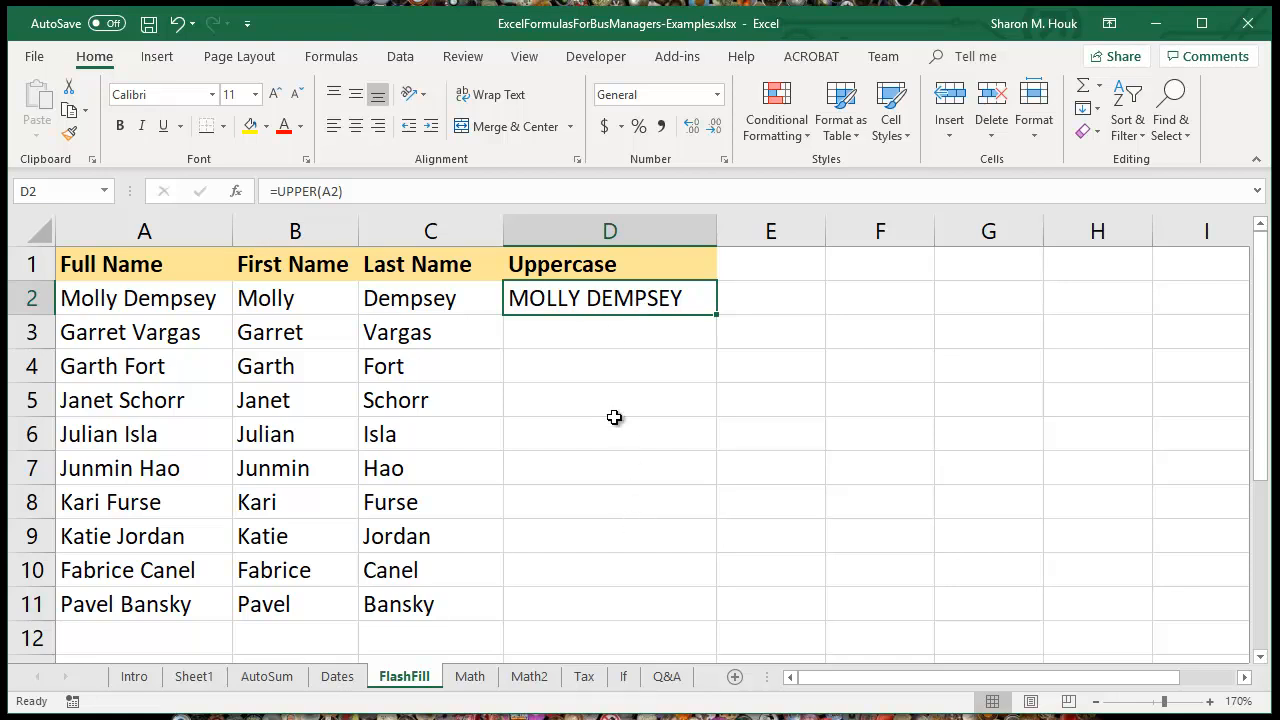
right_click(582, 309)
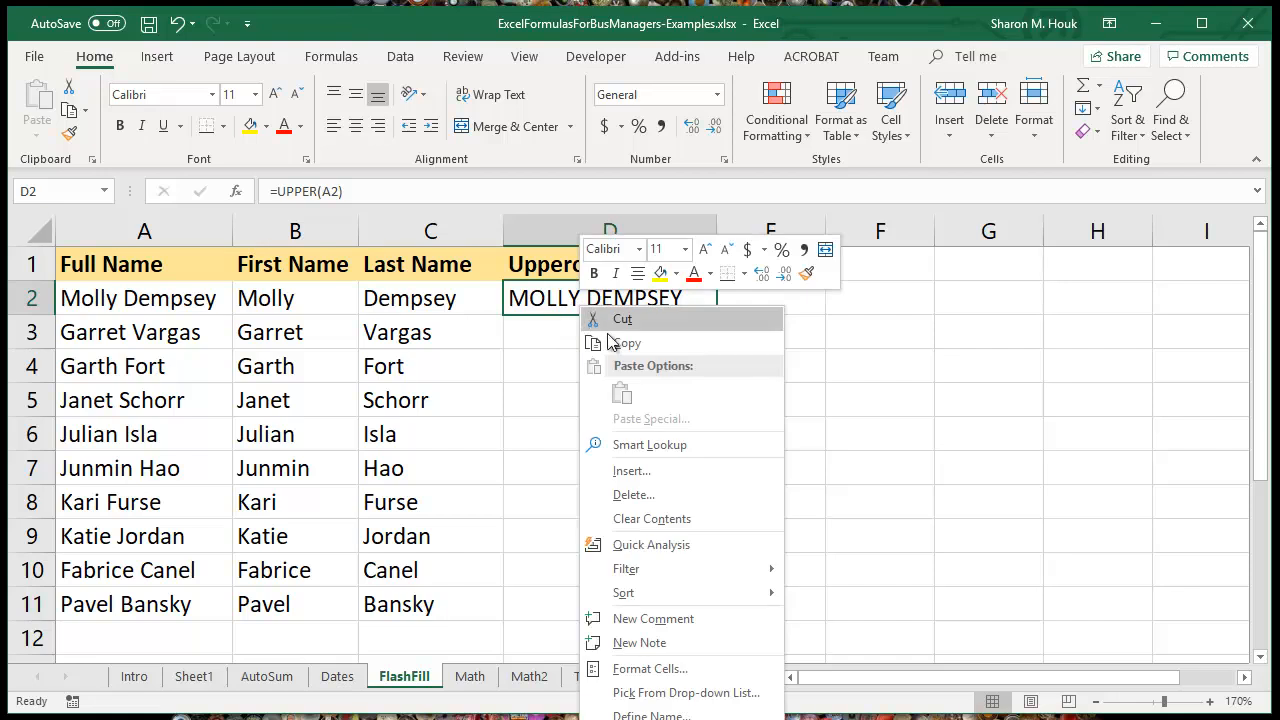
click(610, 342)
drag(571, 326, 591, 591)
right_click(593, 593)
click(645, 230)
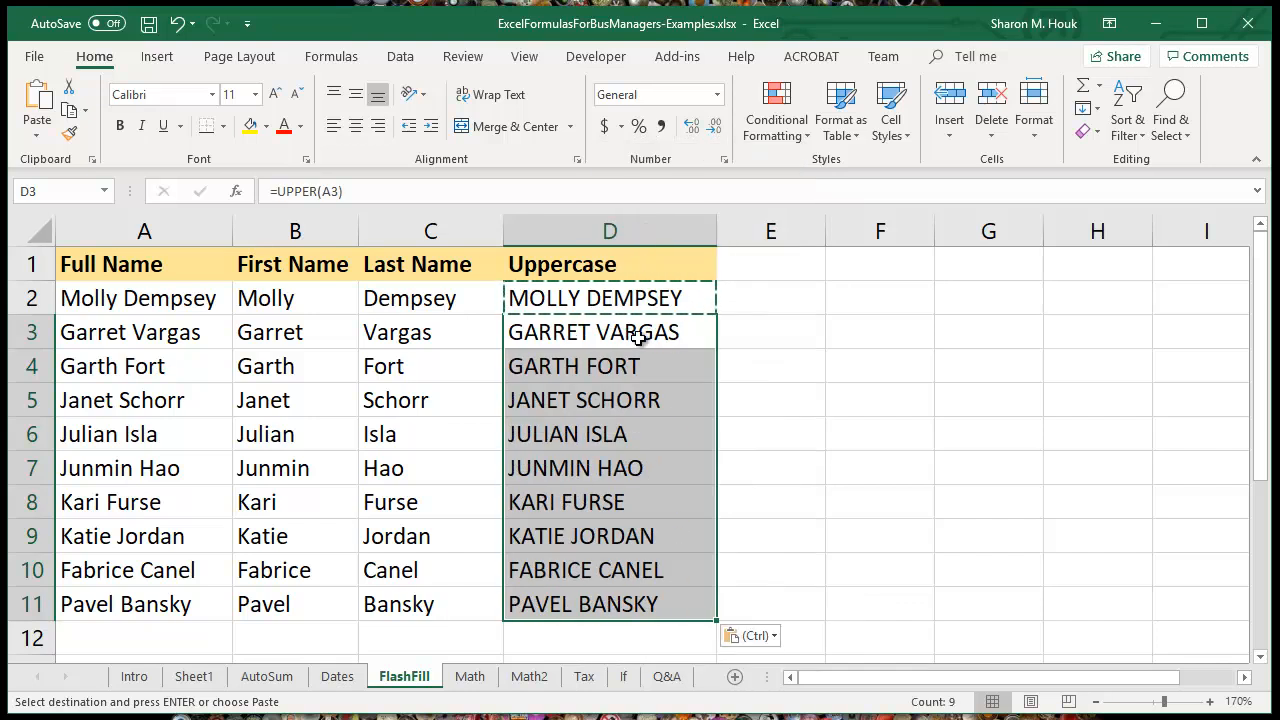
click(638, 338)
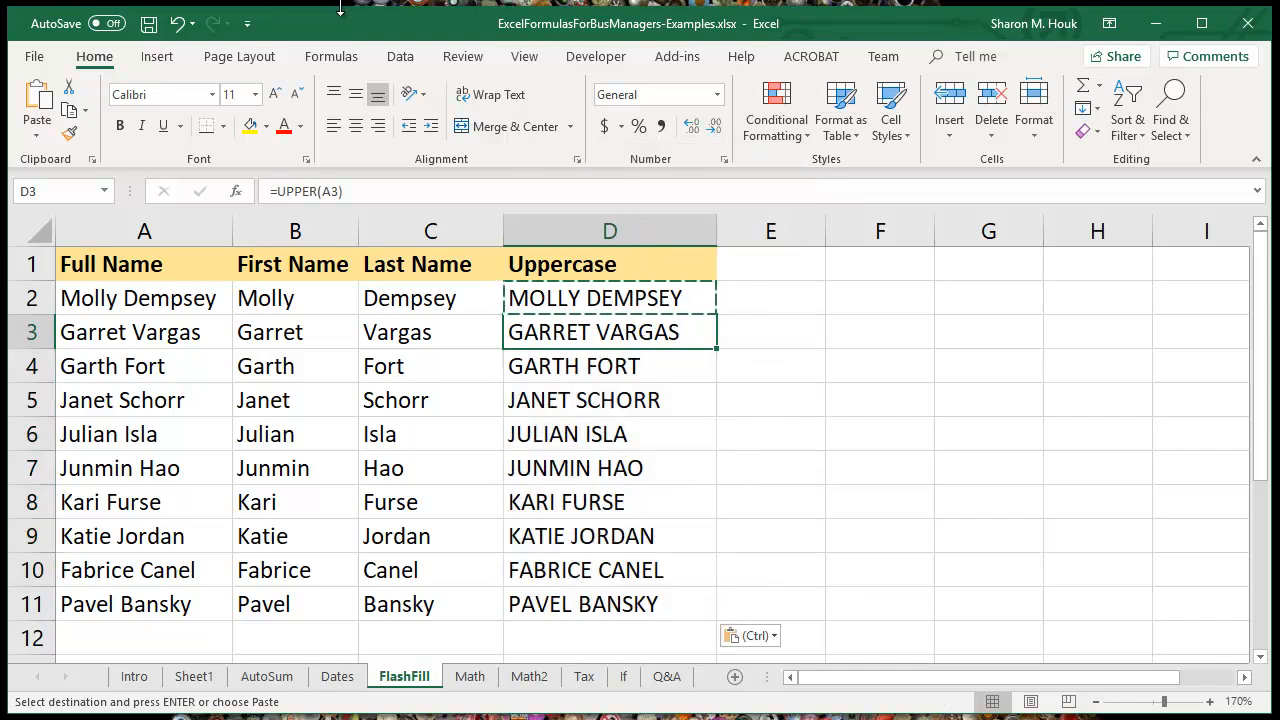
Step: Undo the paste in D3:D11 and clear the copy marker around D2
click(180, 30)
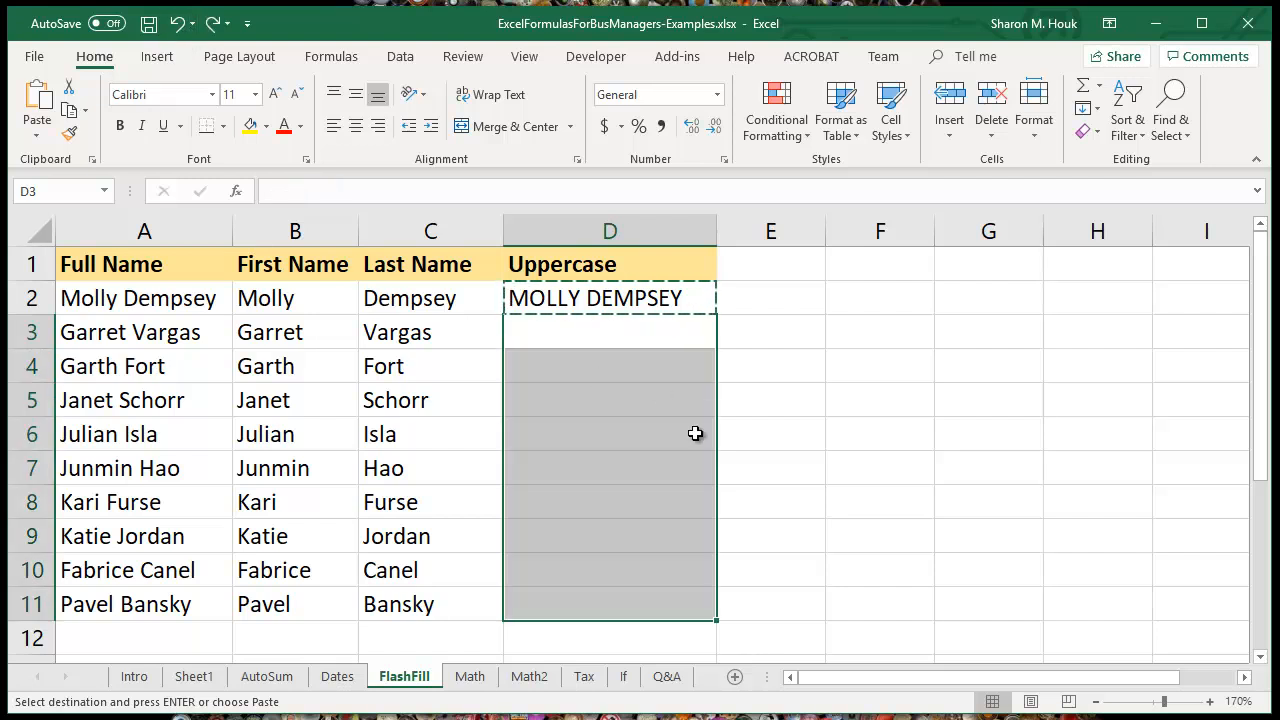
click(652, 391)
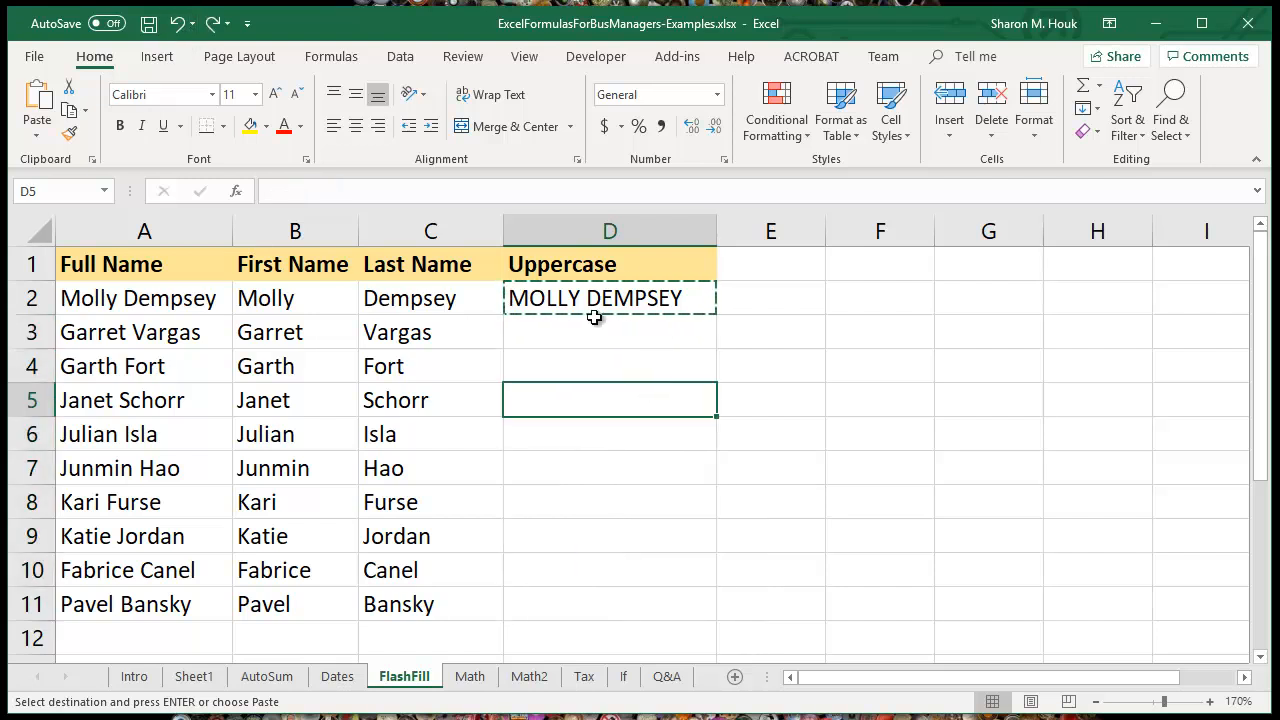
key(Escape)
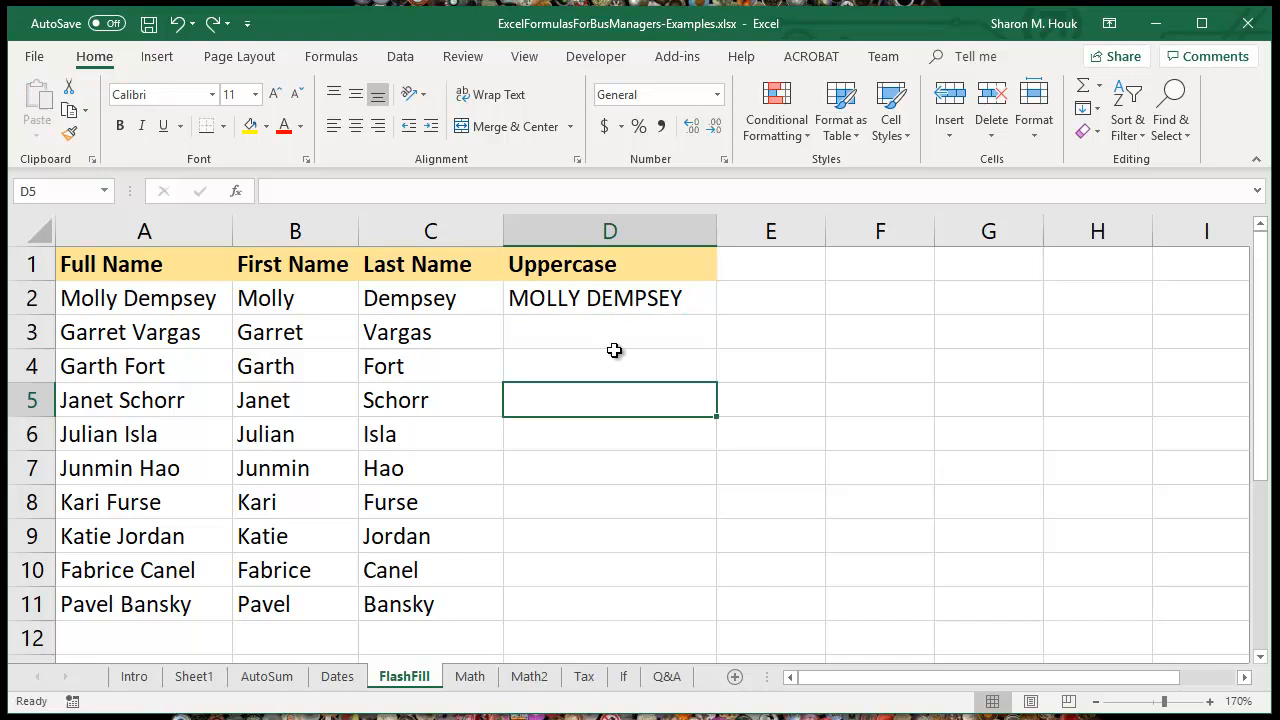
Step: Fill the UPPER formula from D2 down through D11 with the fill handle
click(614, 298)
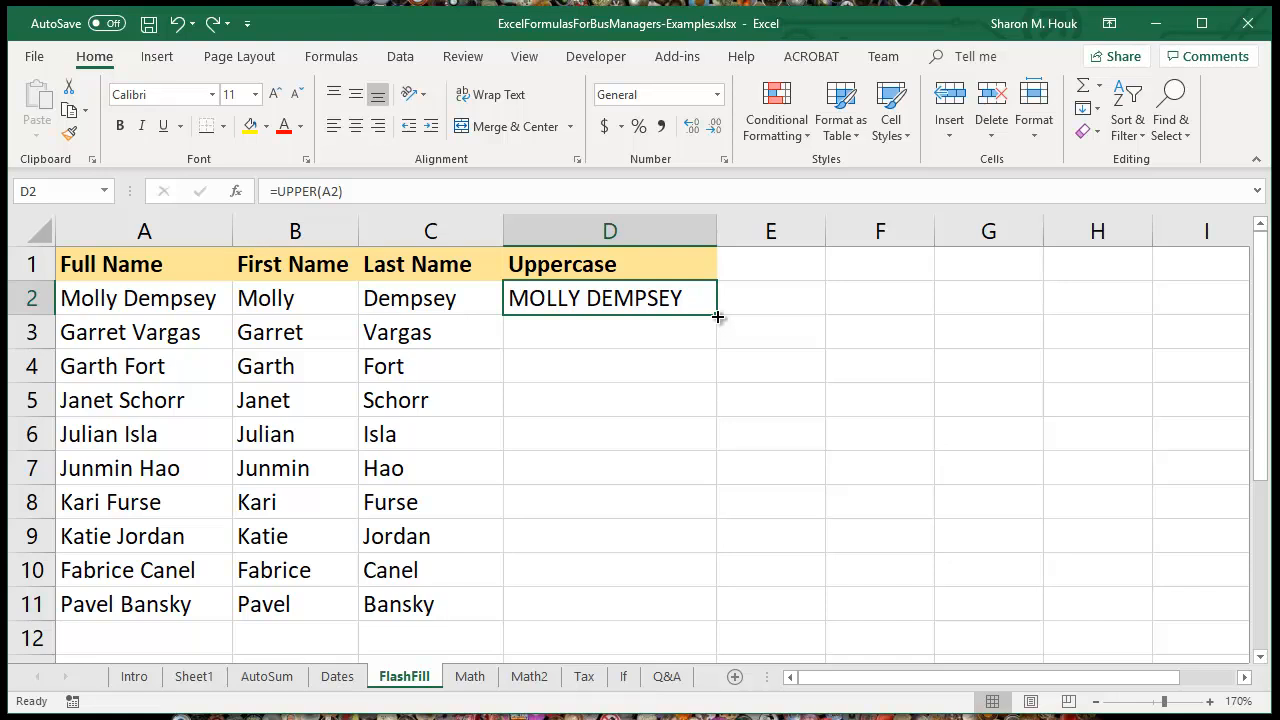
drag(717, 316, 720, 616)
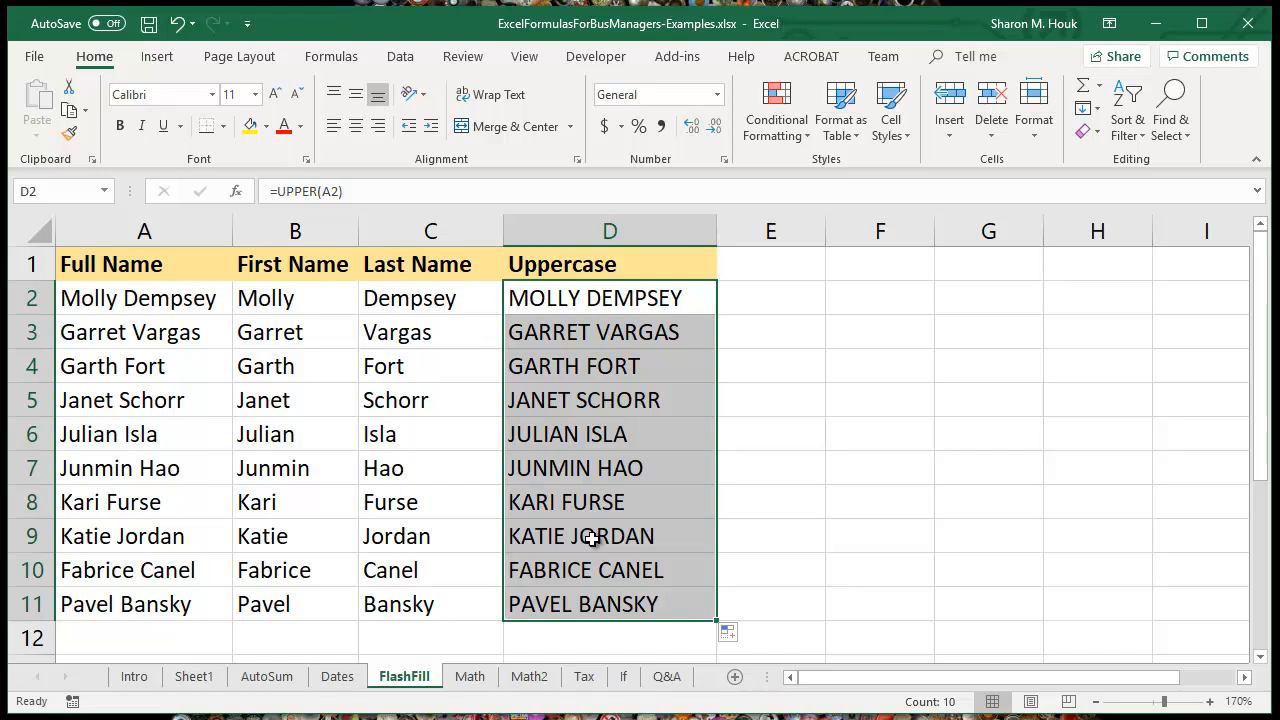
click(603, 298)
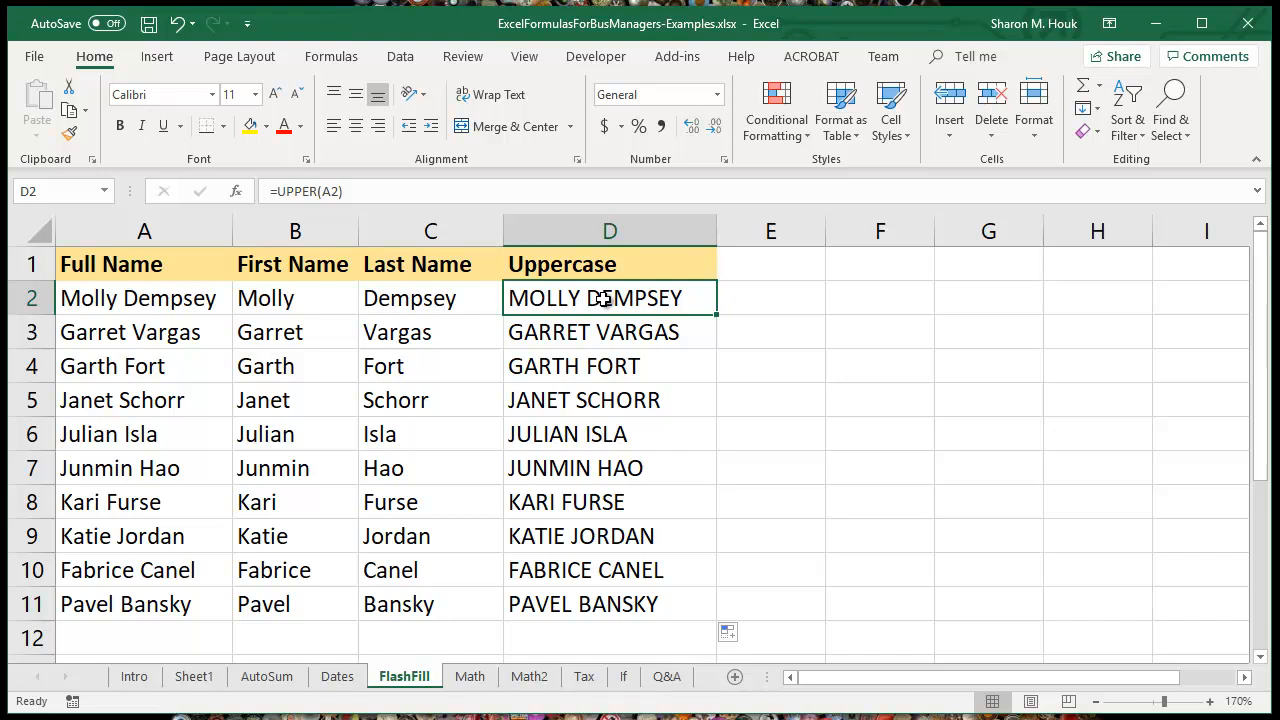
Step: Examine the copied UPPER formulas in the Uppercase column to compare the cell reference used in each row
click(606, 331)
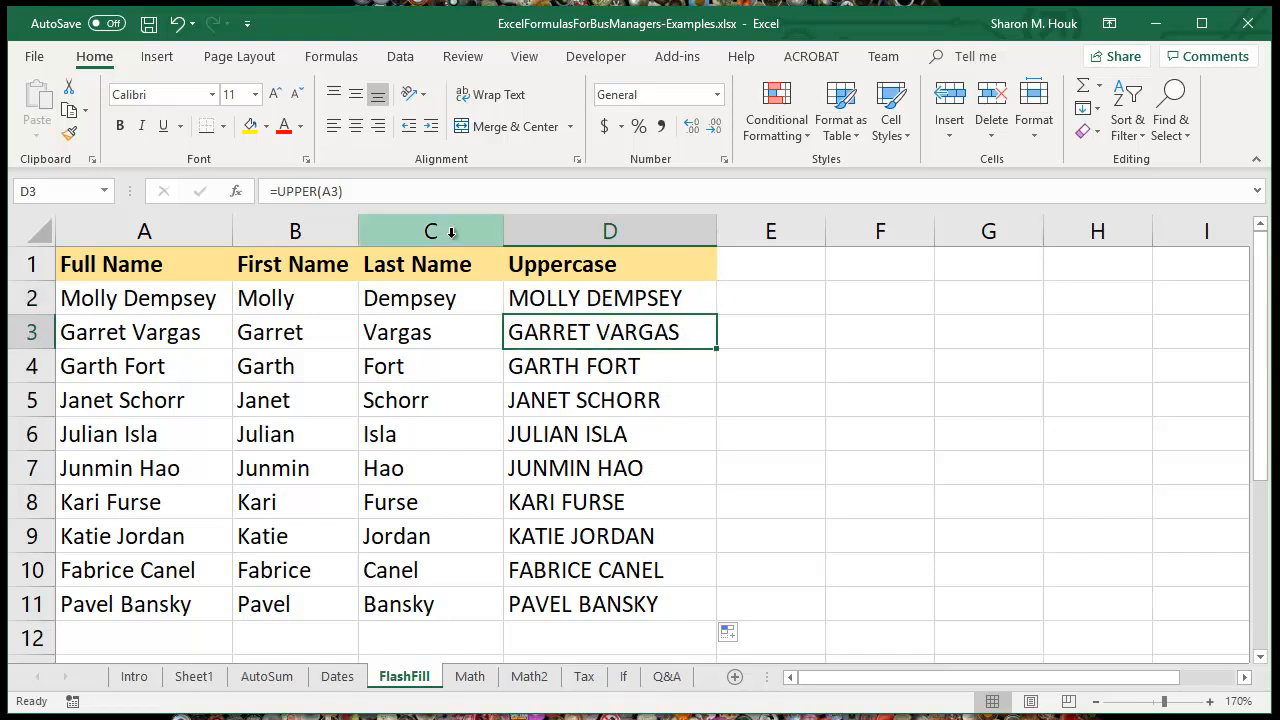
click(391, 195)
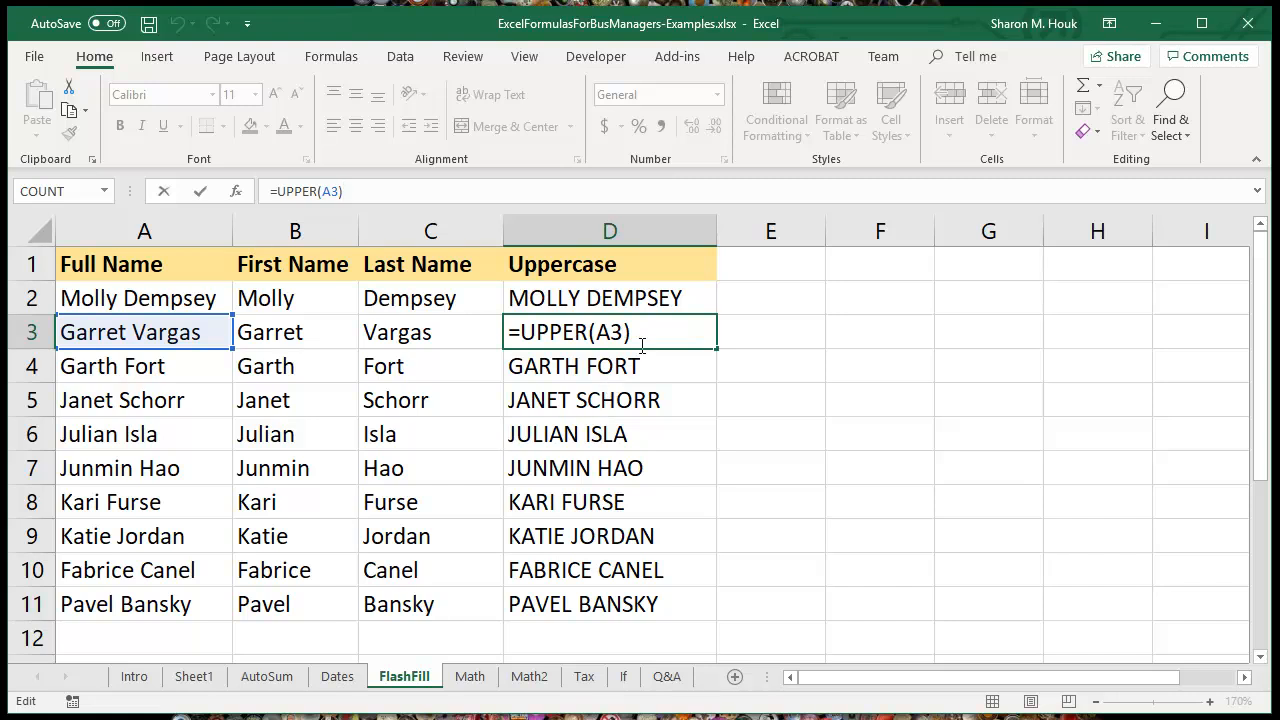
key(Return)
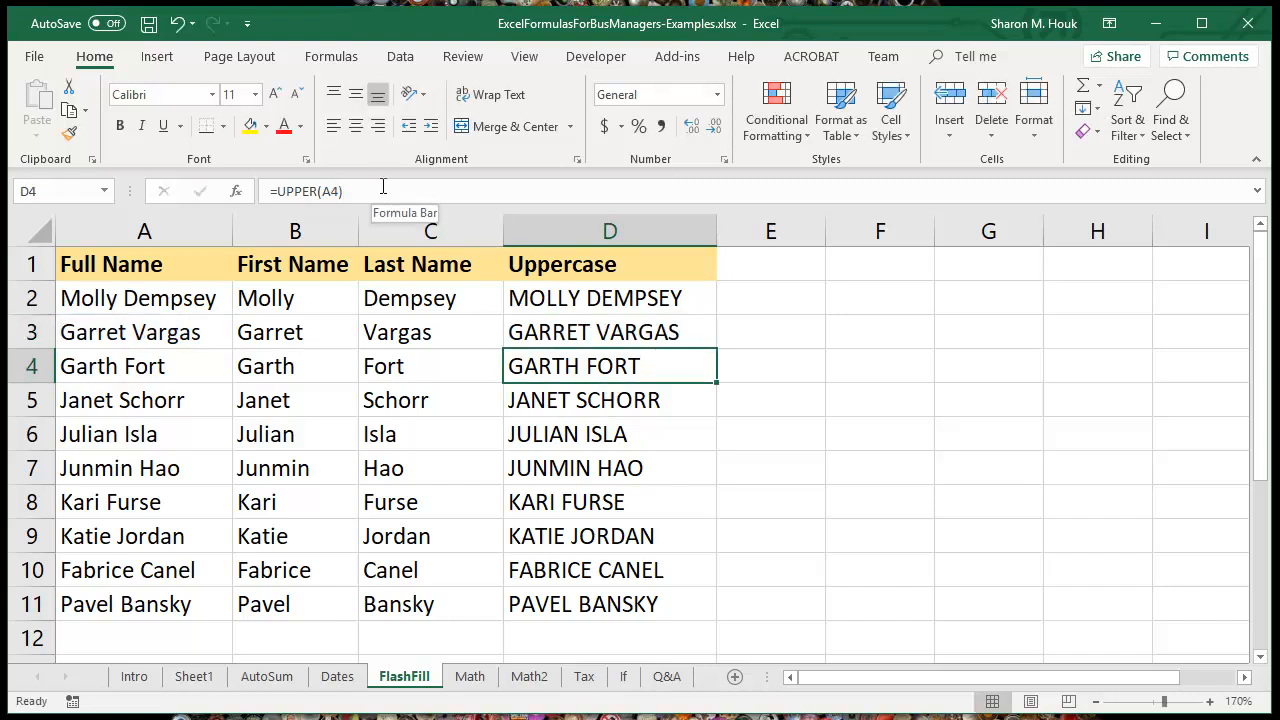
click(383, 187)
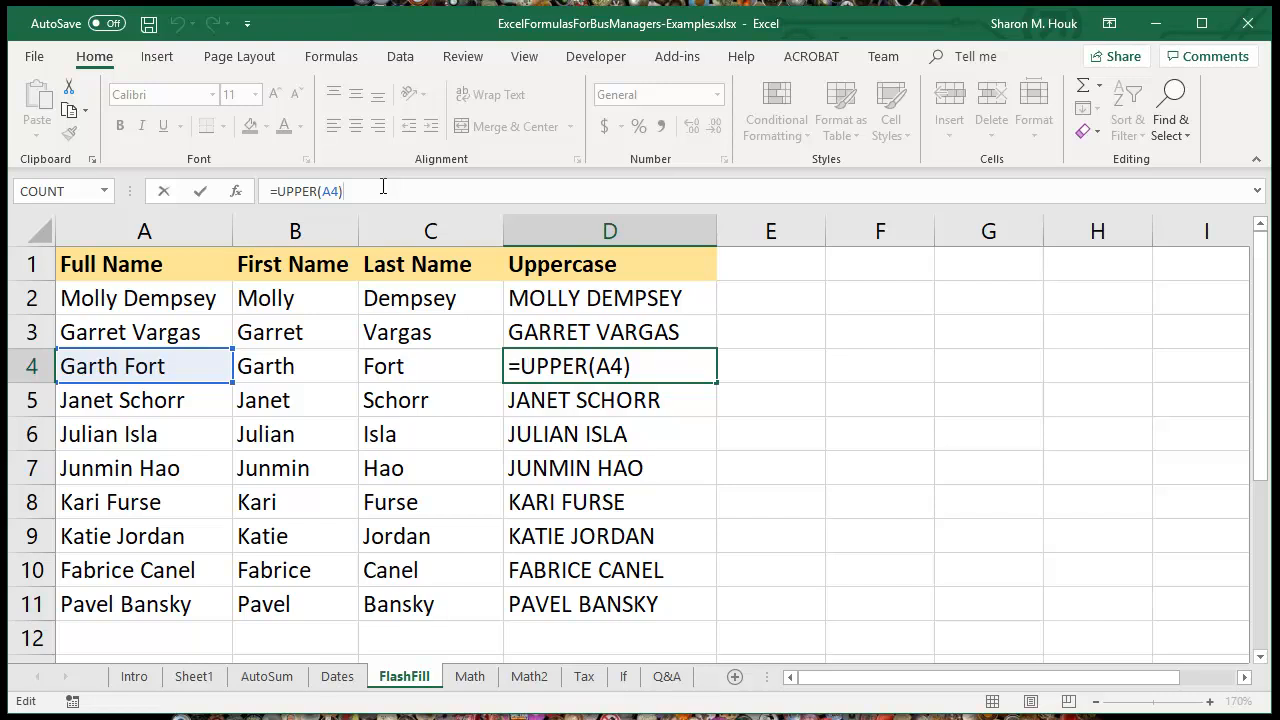
click(645, 400)
click(593, 438)
click(360, 190)
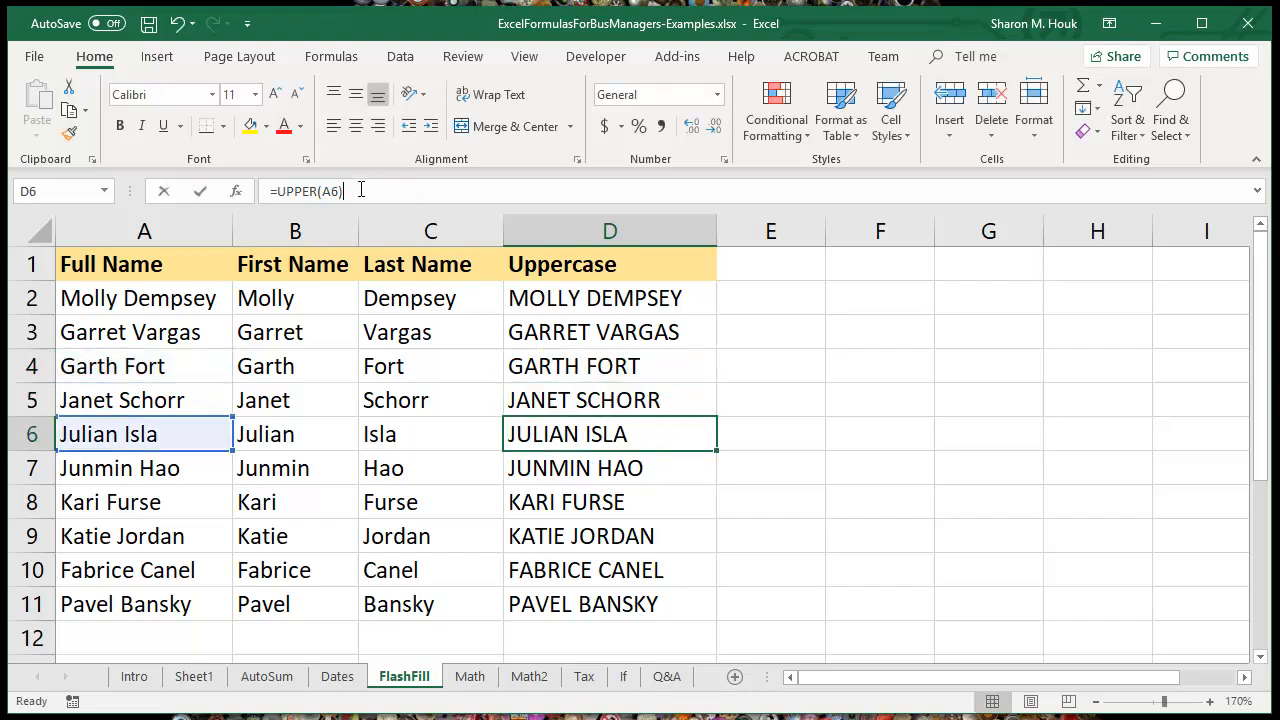
click(556, 297)
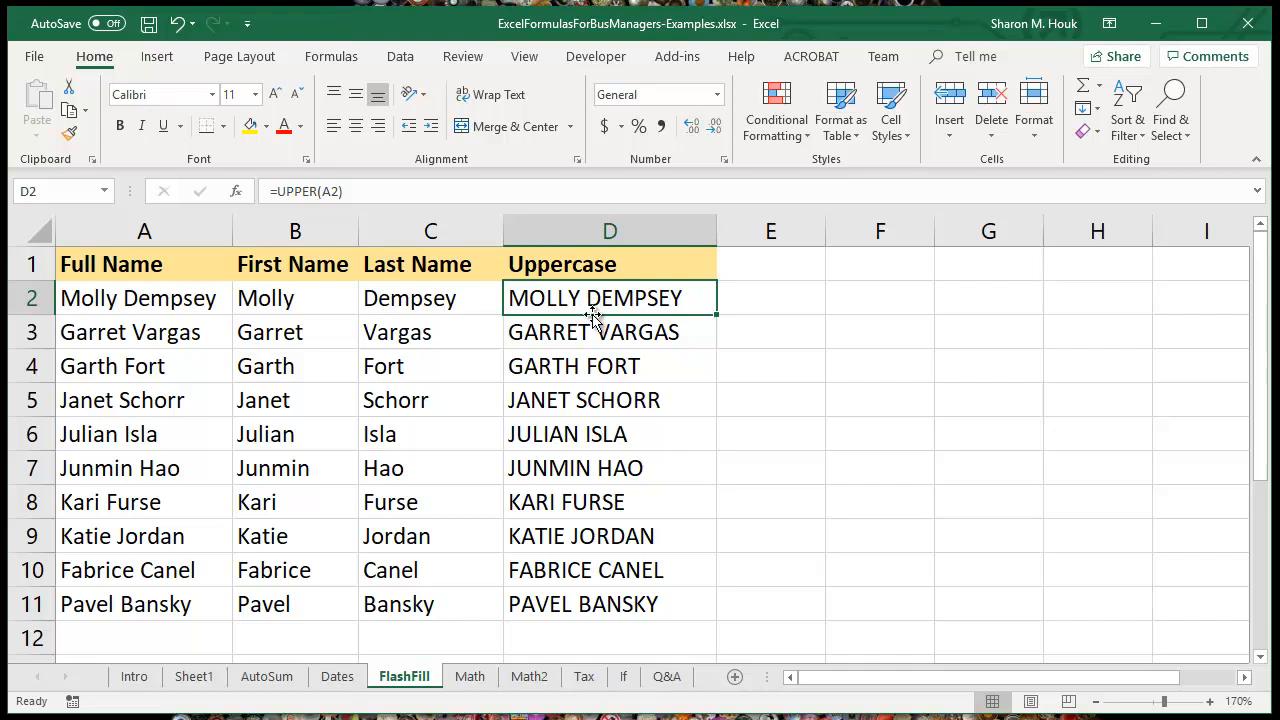
click(595, 338)
click(599, 370)
click(608, 406)
click(620, 445)
click(632, 478)
click(645, 516)
click(366, 191)
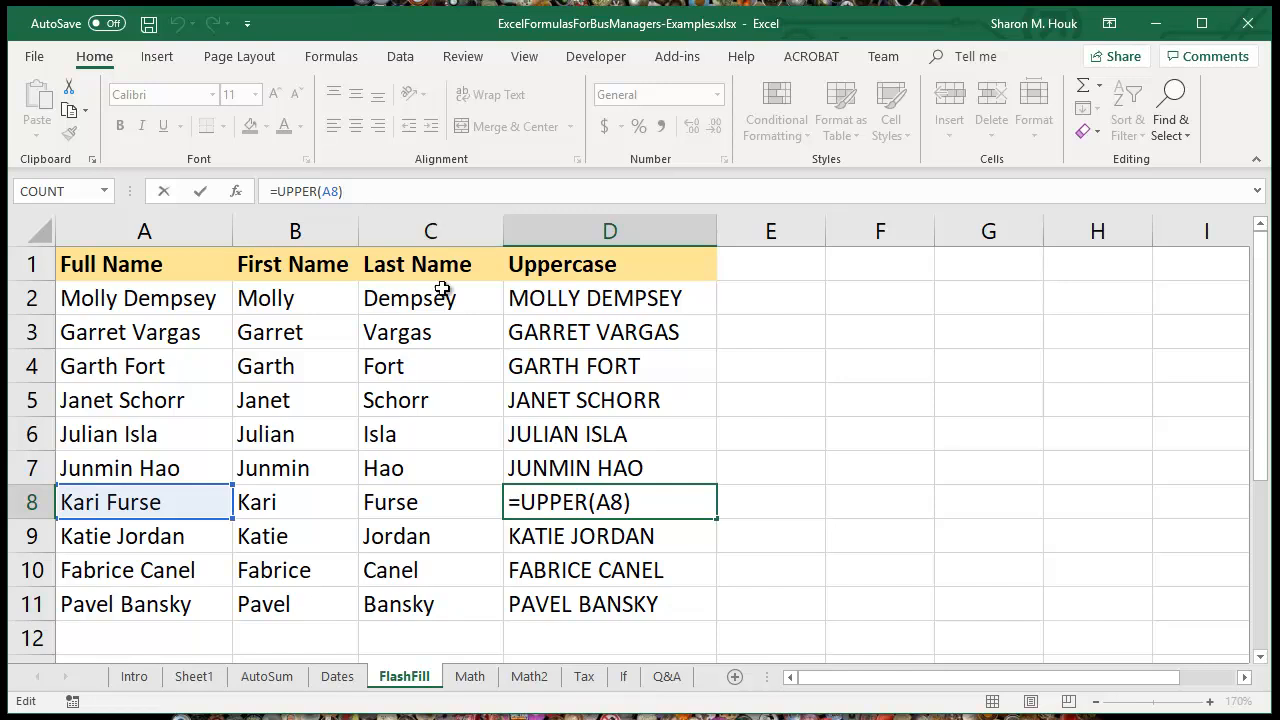
click(562, 340)
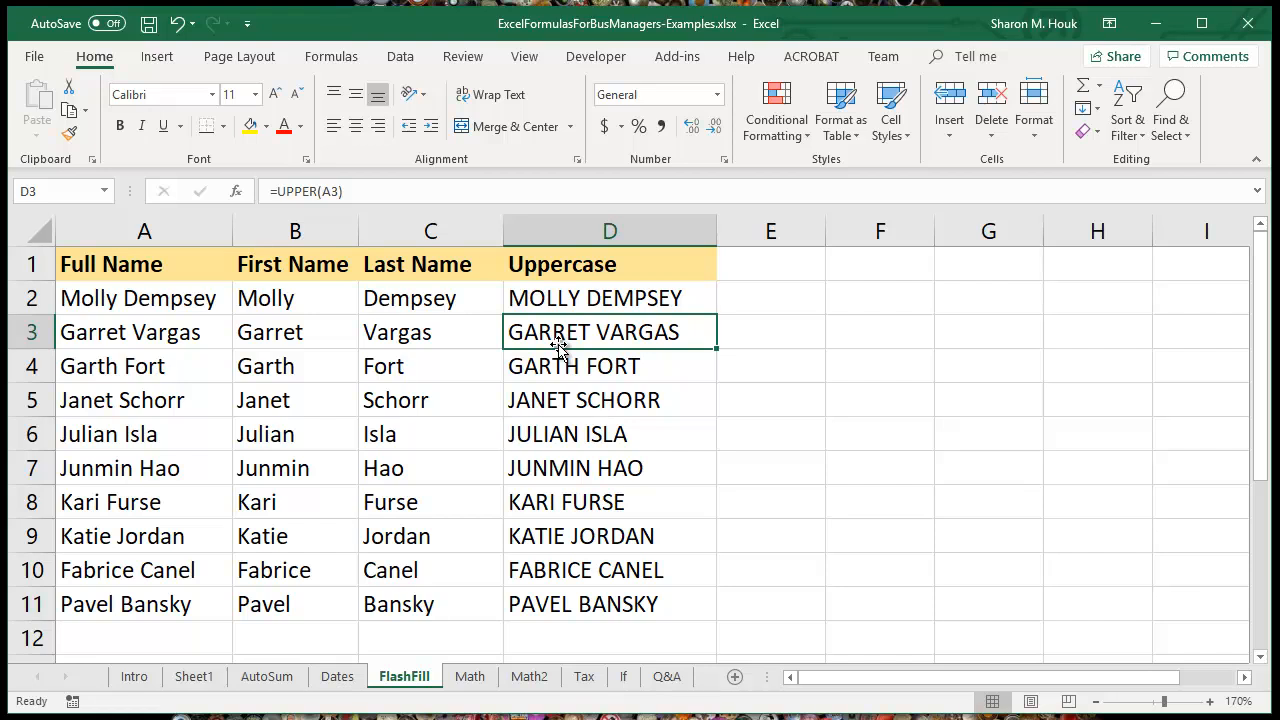
Step: On the Math sheet, add A1 and B1 by entering =A1+B1 in cell C1
click(469, 677)
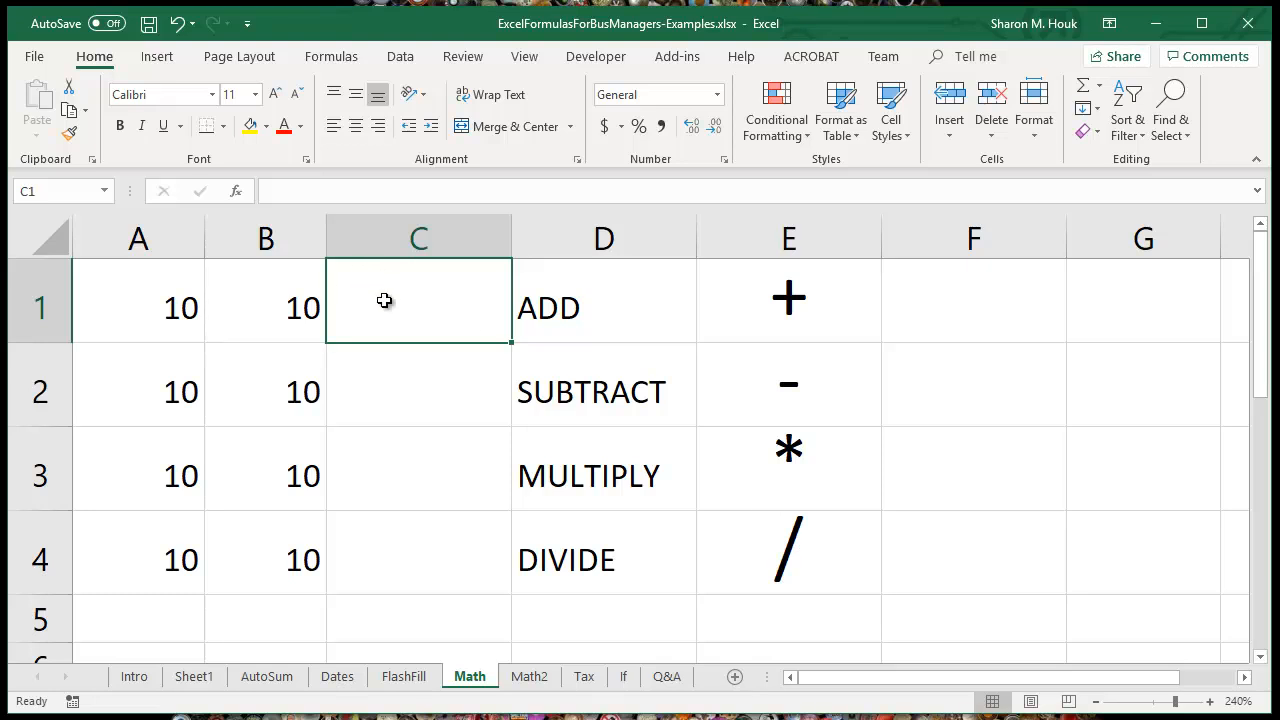
text(=)
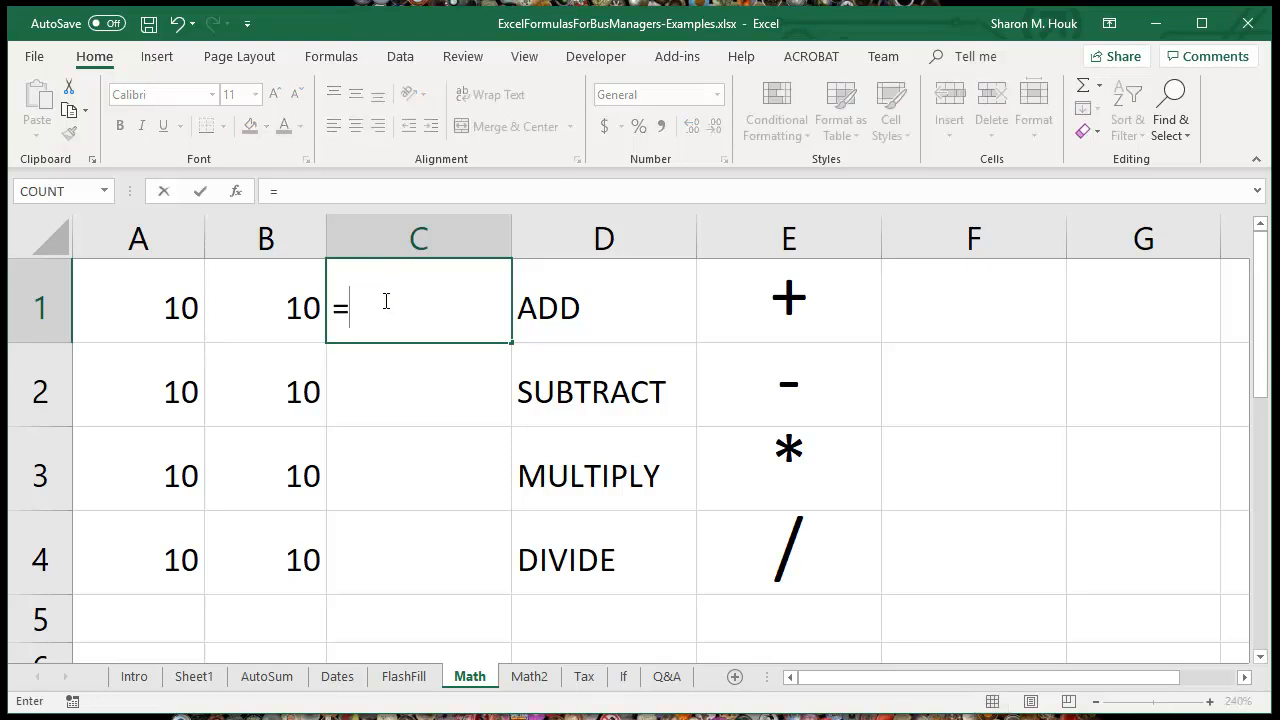
click(150, 306)
text(+)
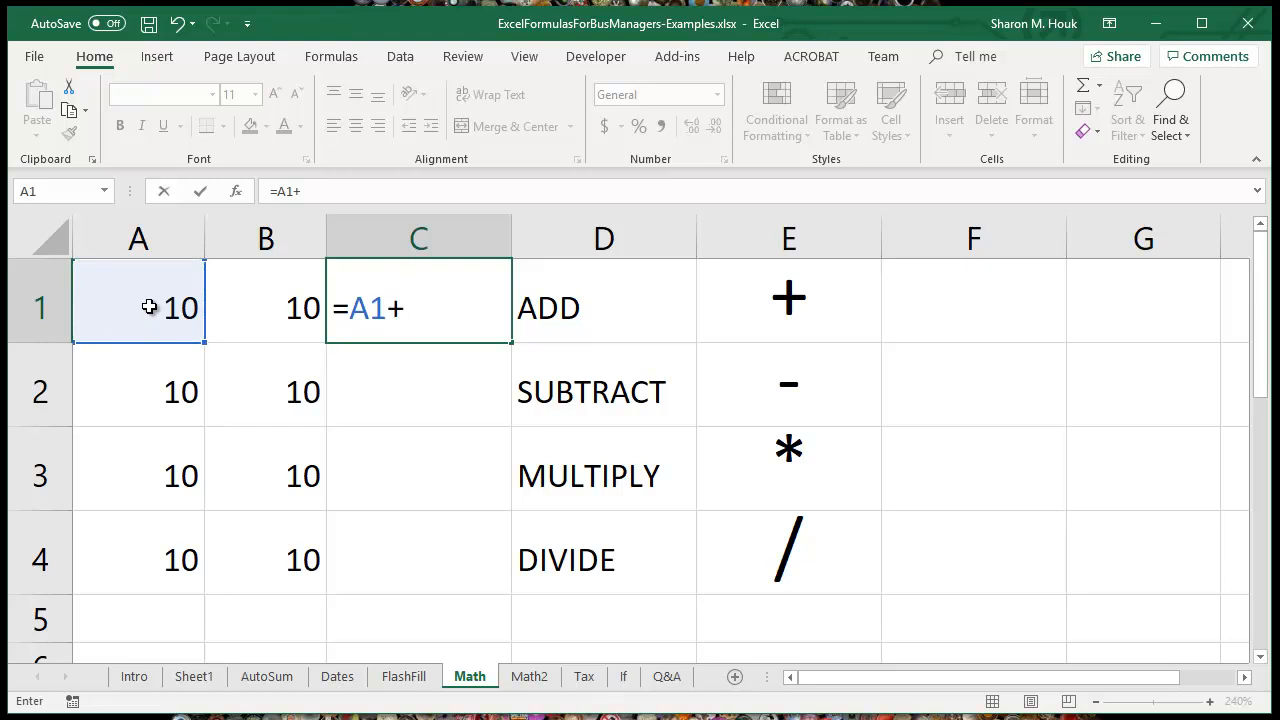
click(270, 315)
key(Return)
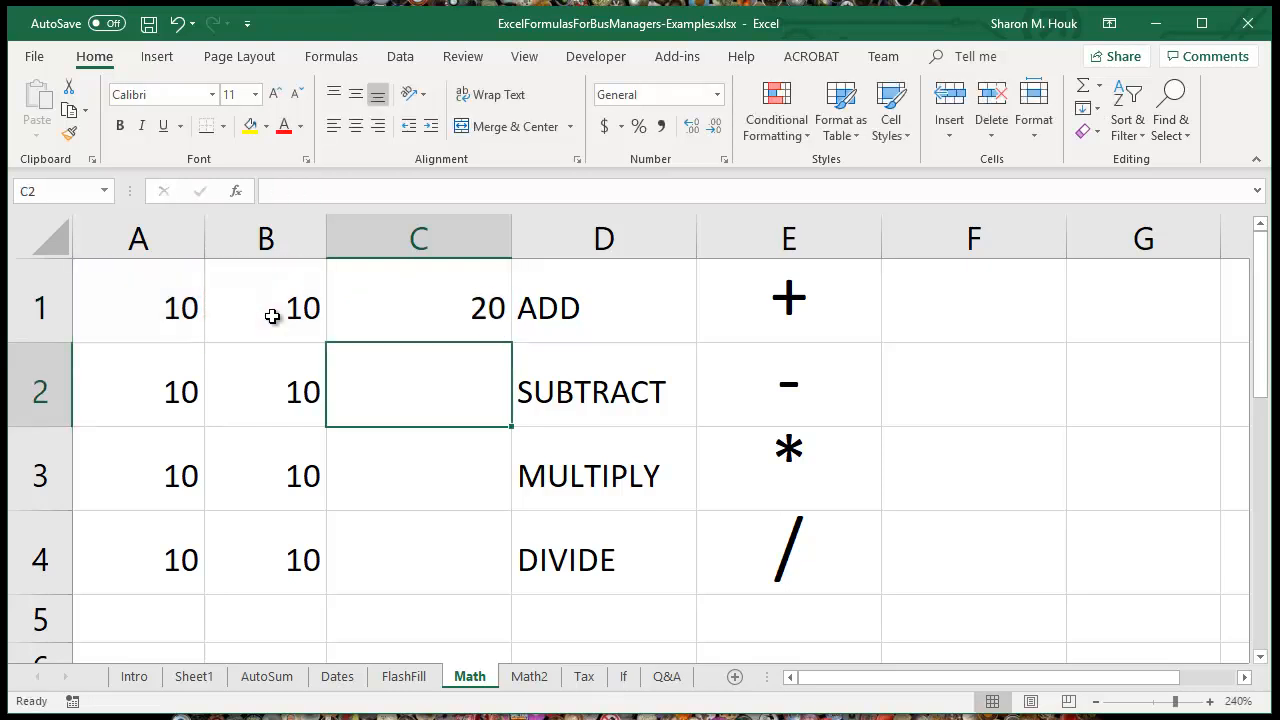
Step: Subtract B2 from A2 by entering =A2-B2 in cell C2
text(=)
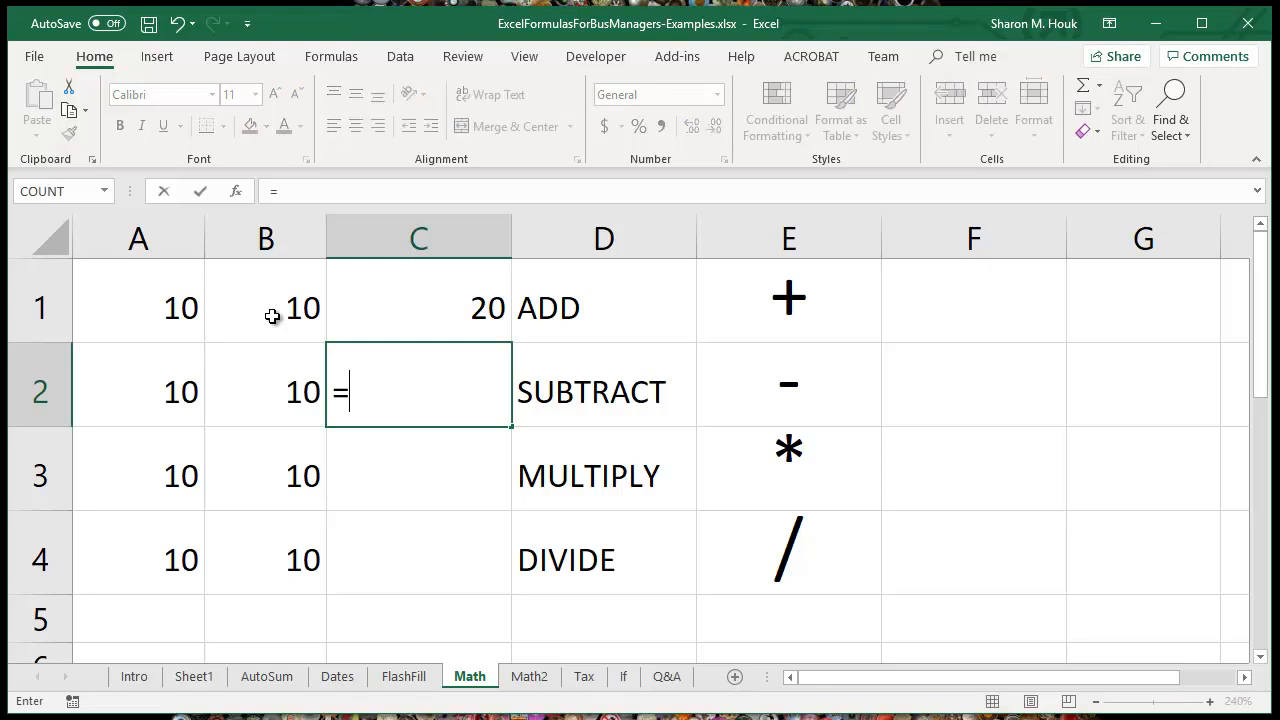
click(144, 398)
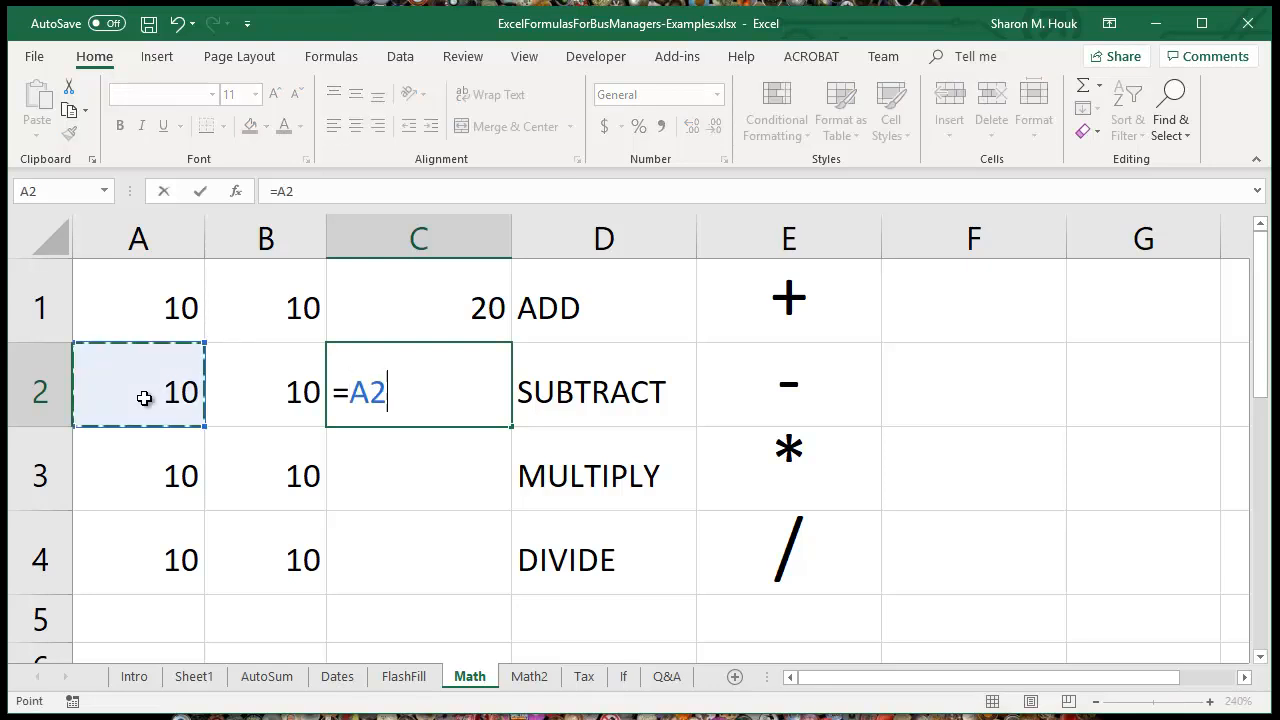
text(-)
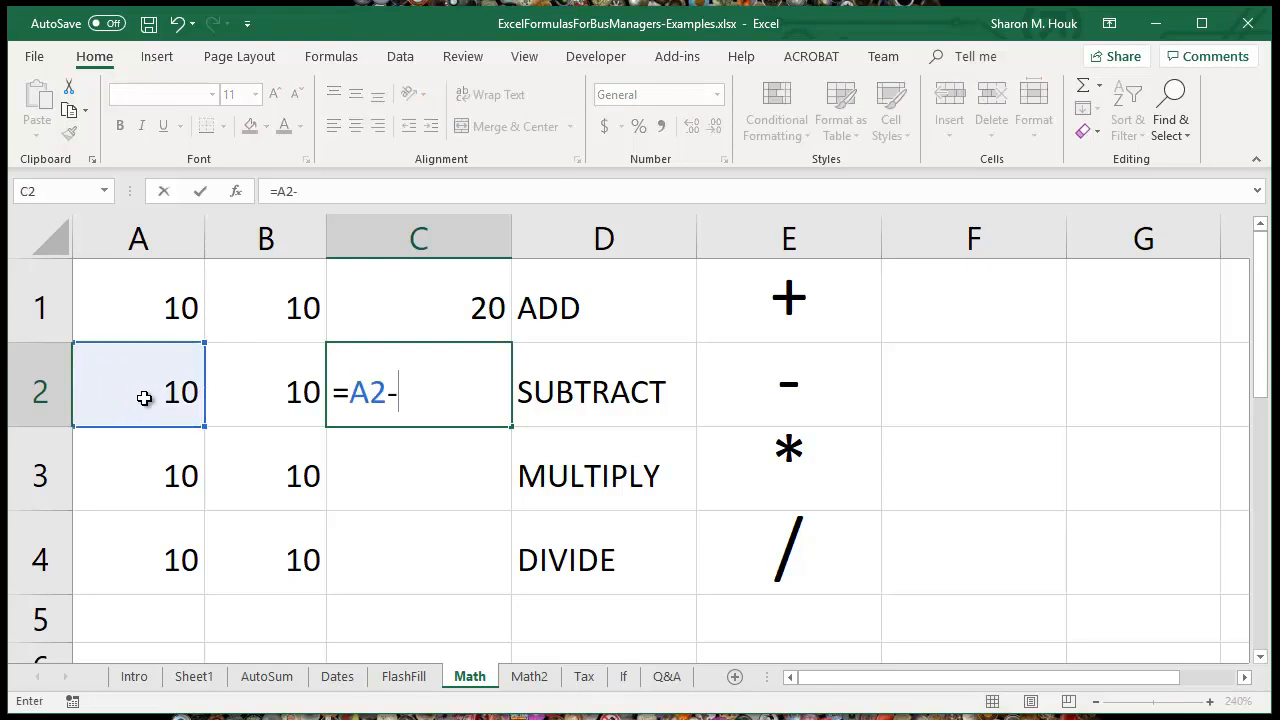
click(257, 397)
key(Return)
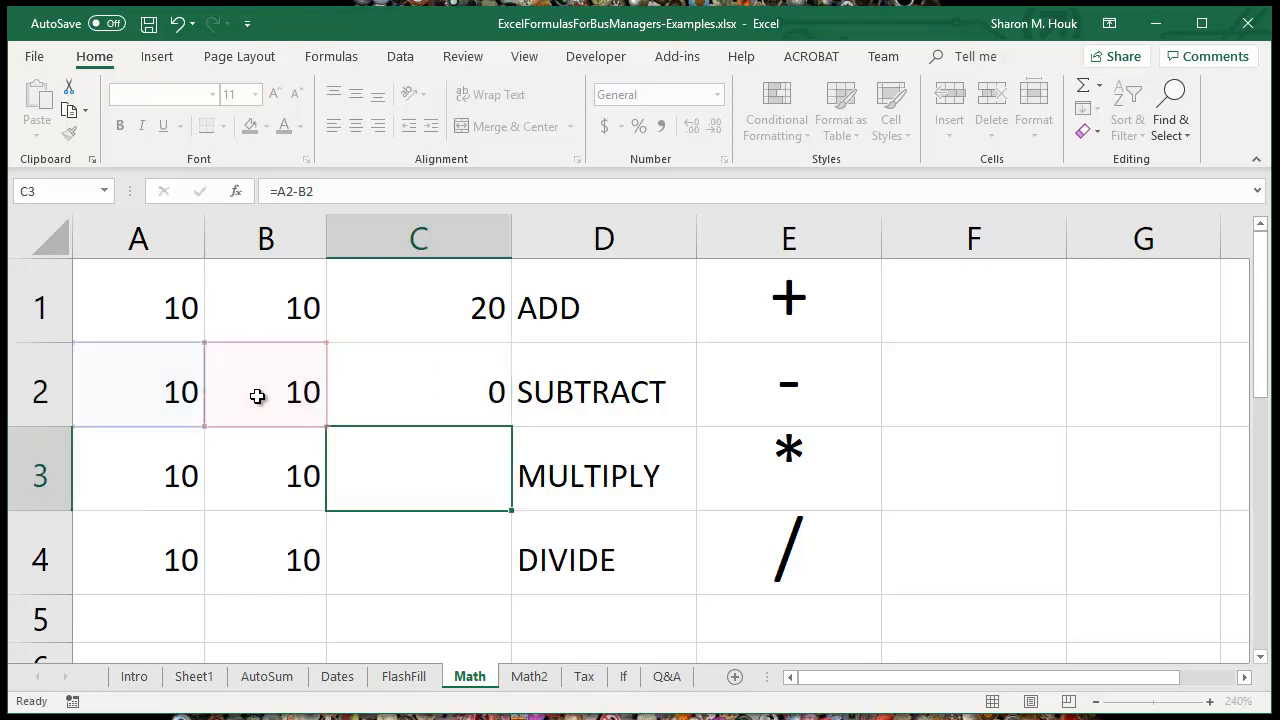
Step: Multiply A3 by B3 by entering =A3*B3 in cell C3
text(=)
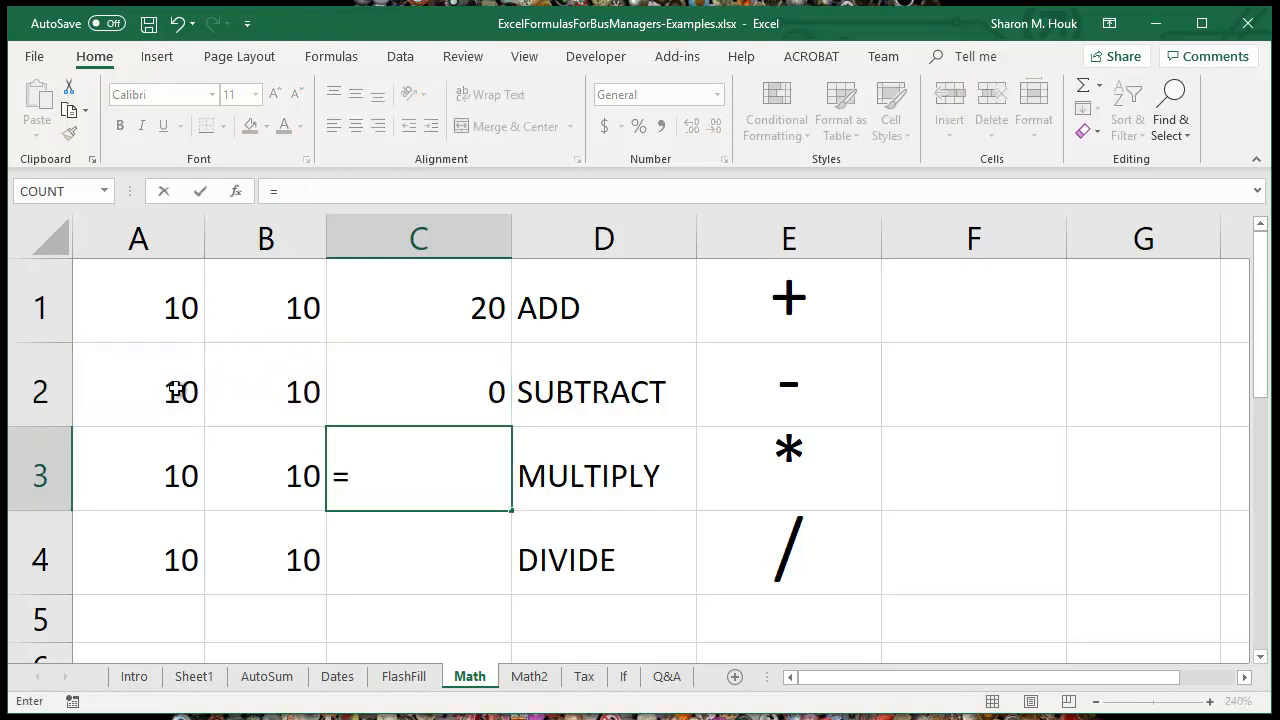
click(156, 465)
text(*)
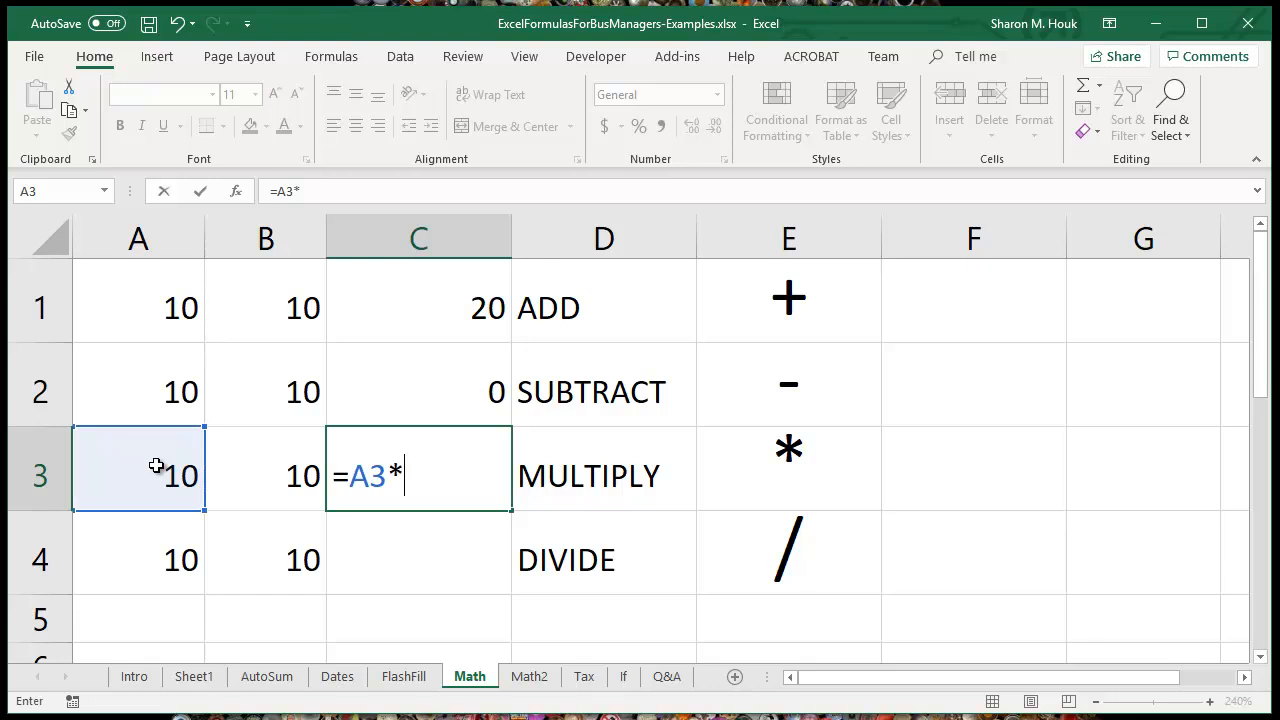
click(273, 473)
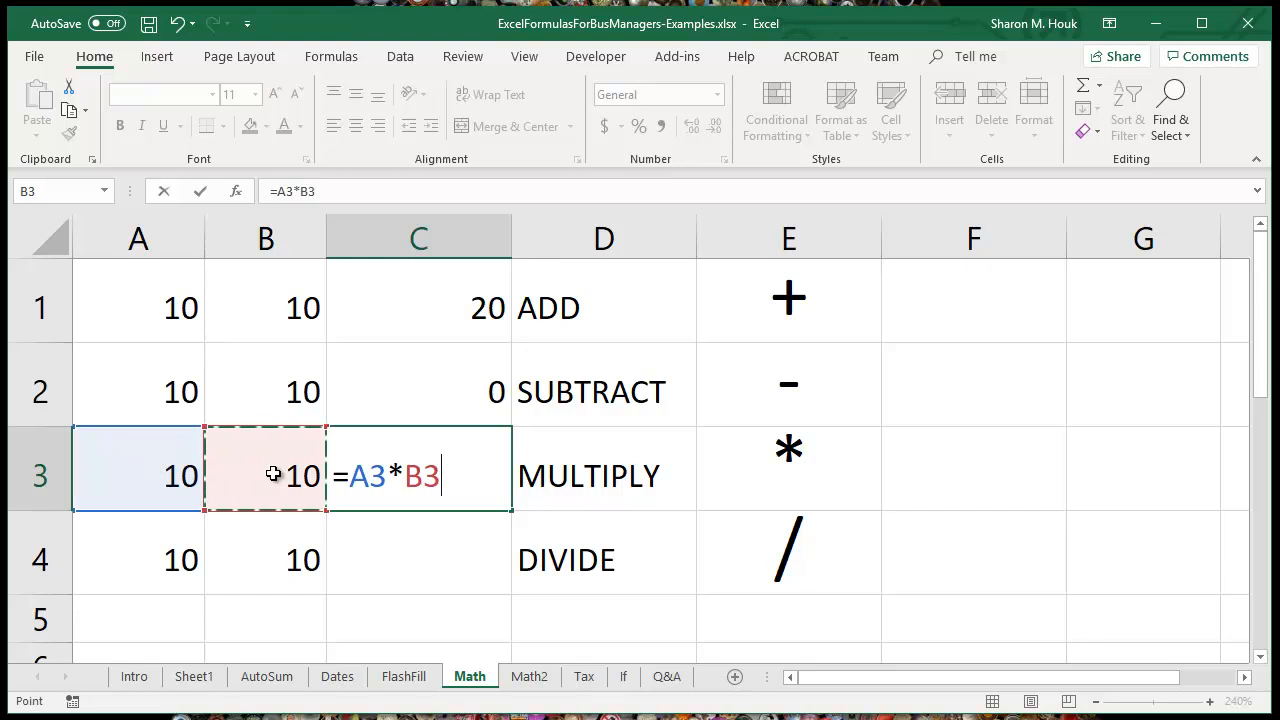
key(Return)
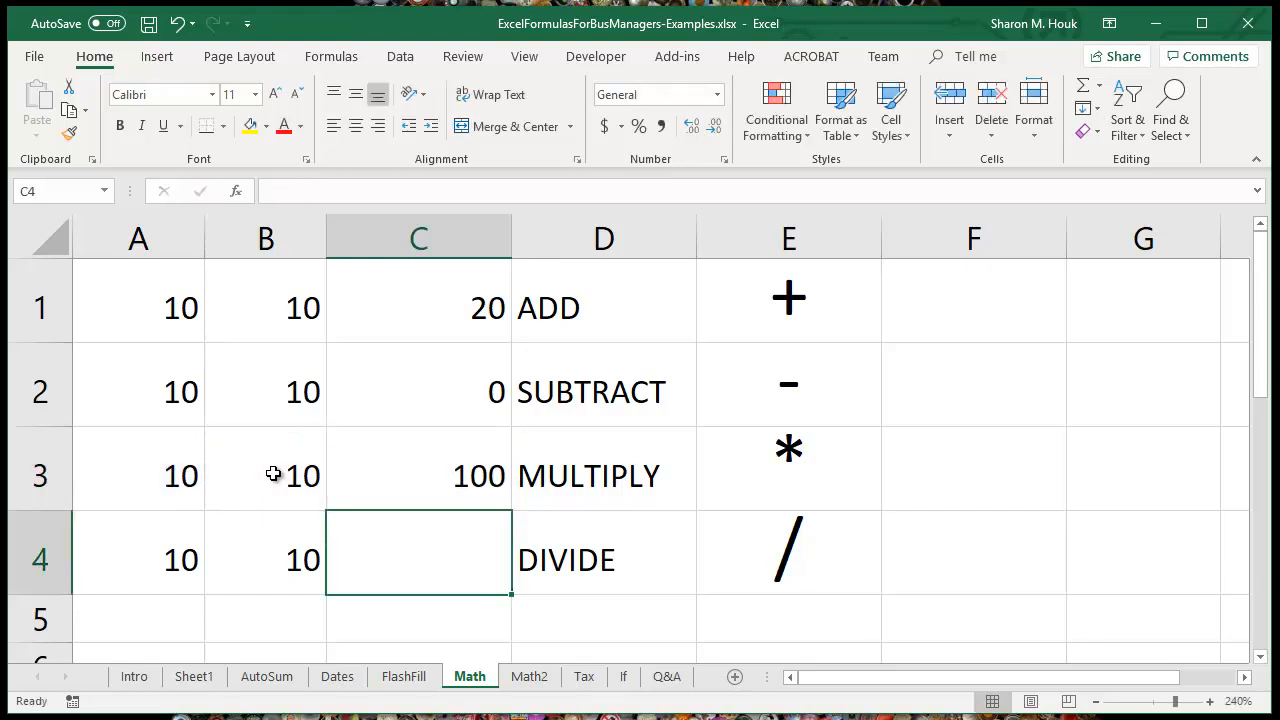
Step: Divide A4 by B4 by entering =A4/B4 in cell C4
text(=)
click(160, 554)
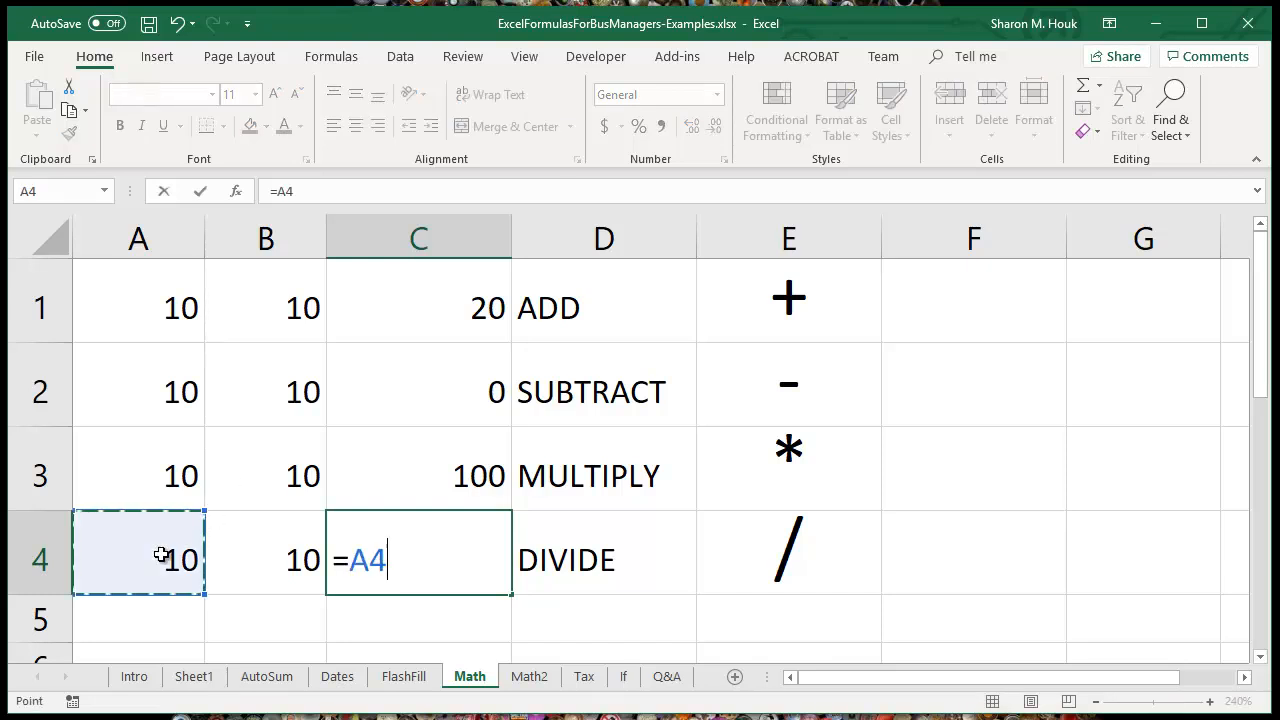
text(/)
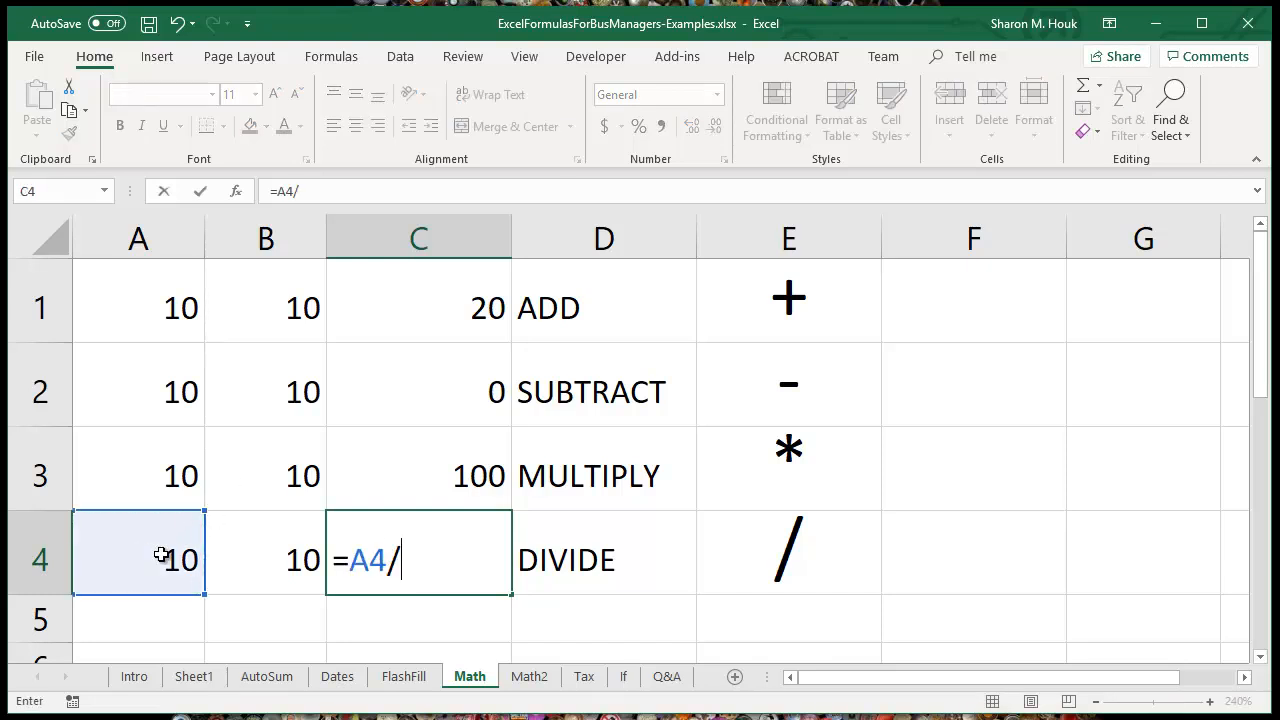
click(251, 549)
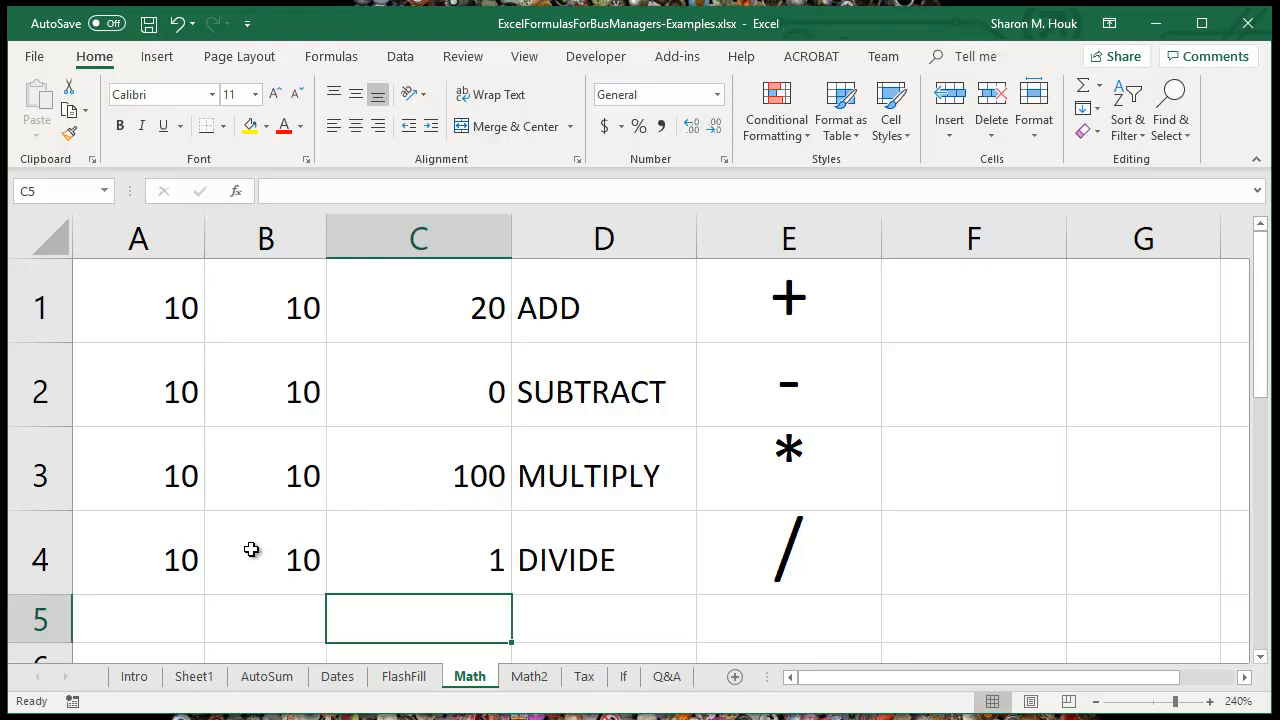
Step: Check the cell references in C1's addition formula and insert a blank row above row 1
click(440, 321)
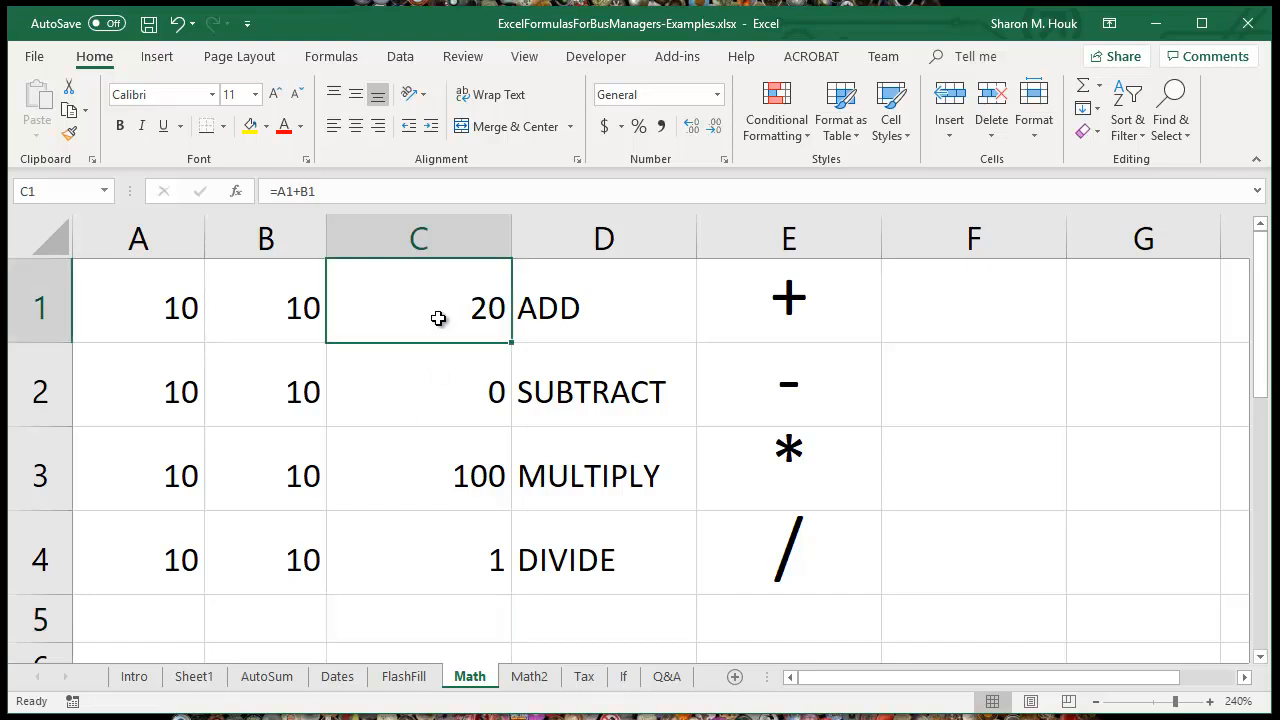
click(361, 193)
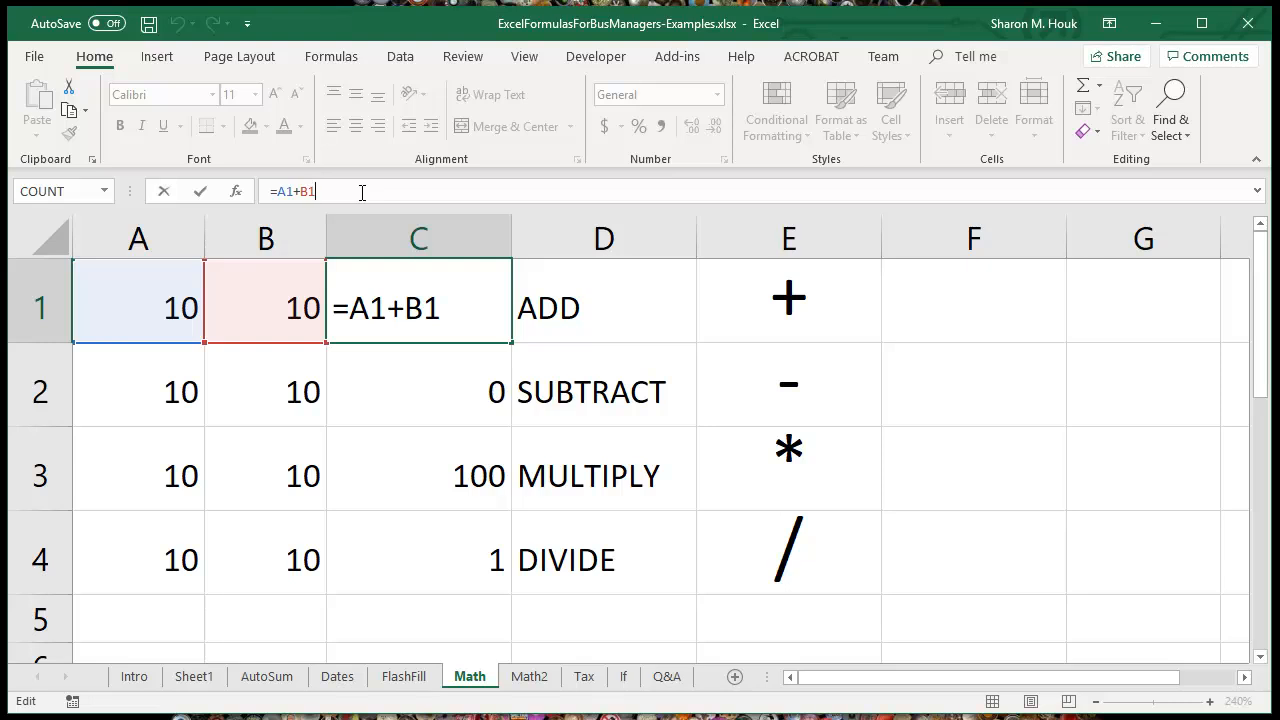
click(620, 315)
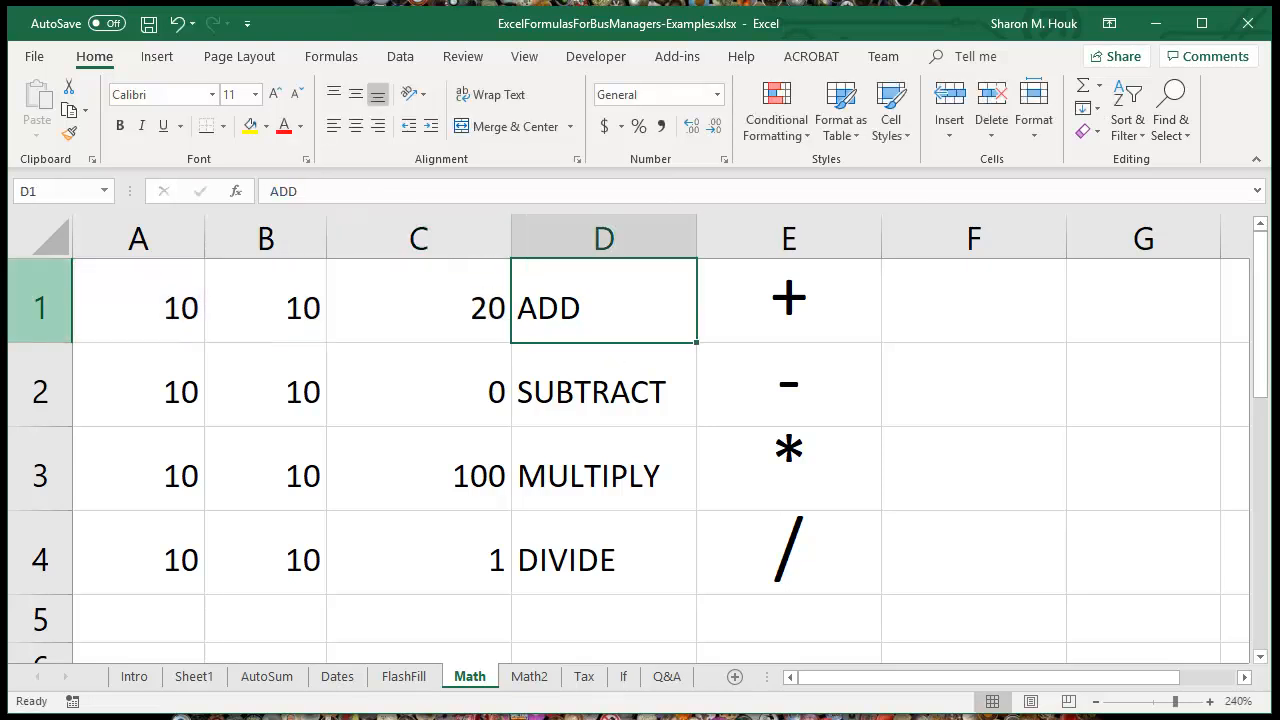
click(40, 300)
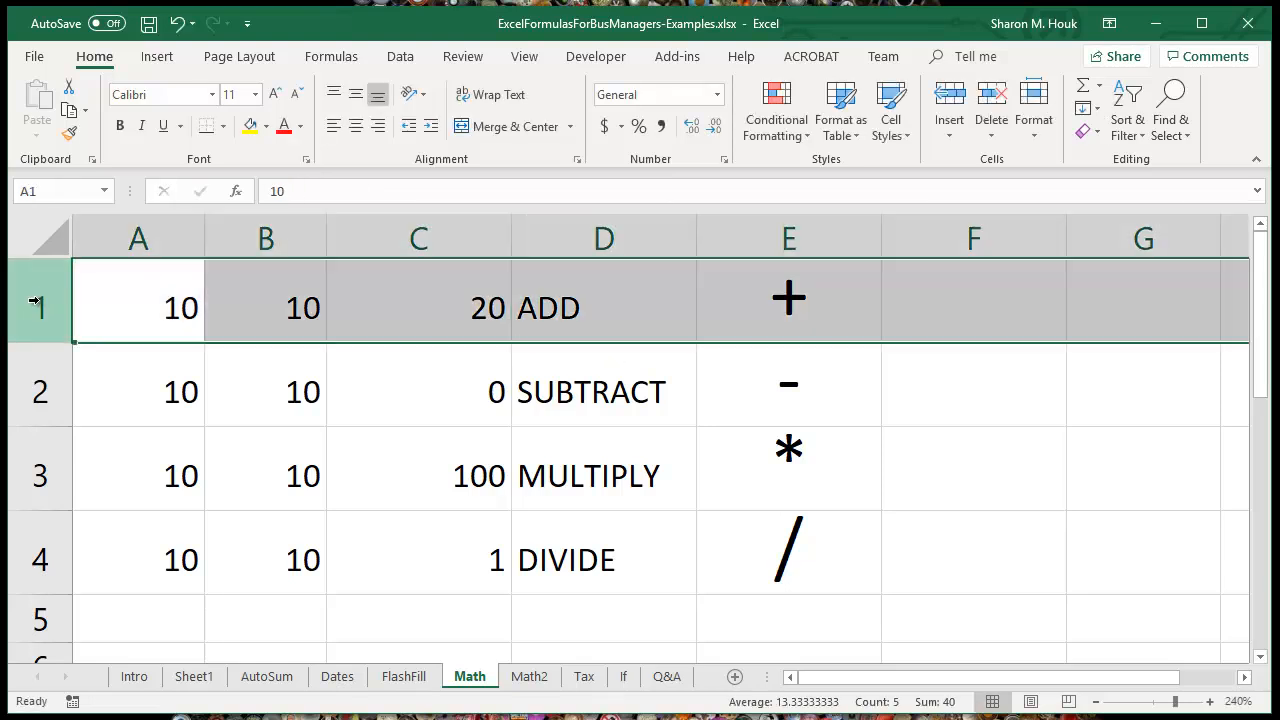
right_click(35, 300)
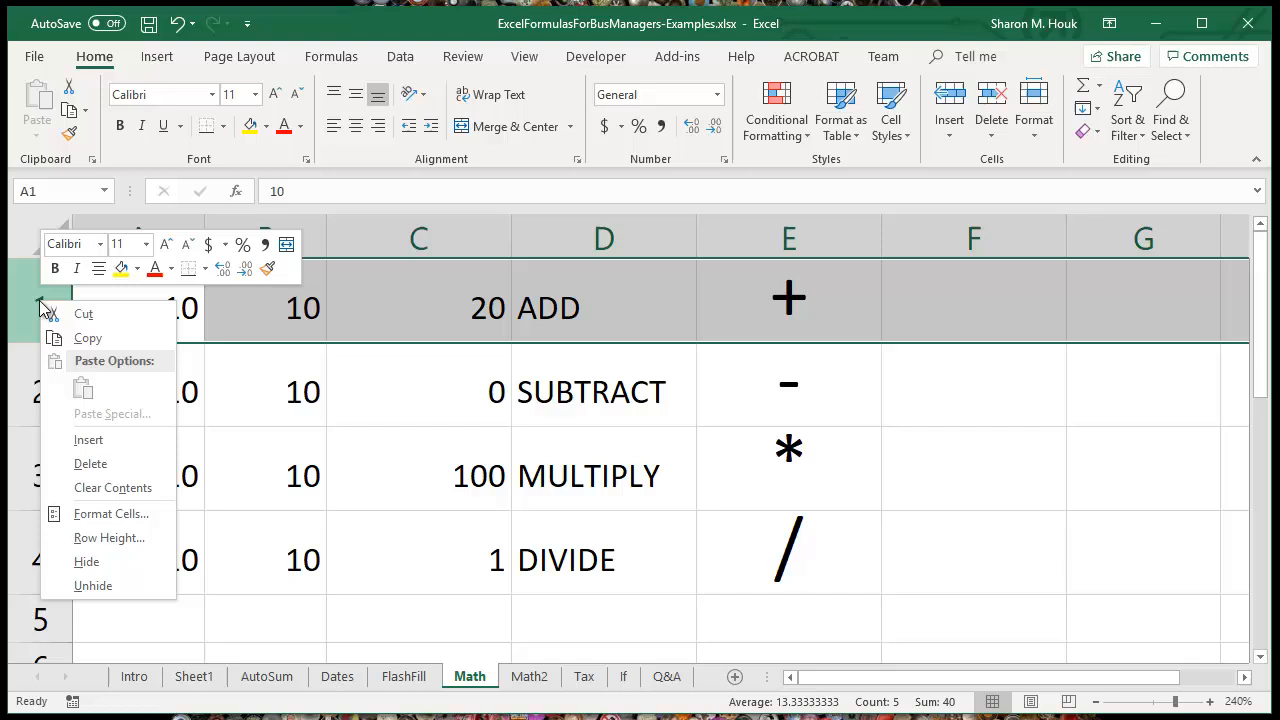
click(135, 441)
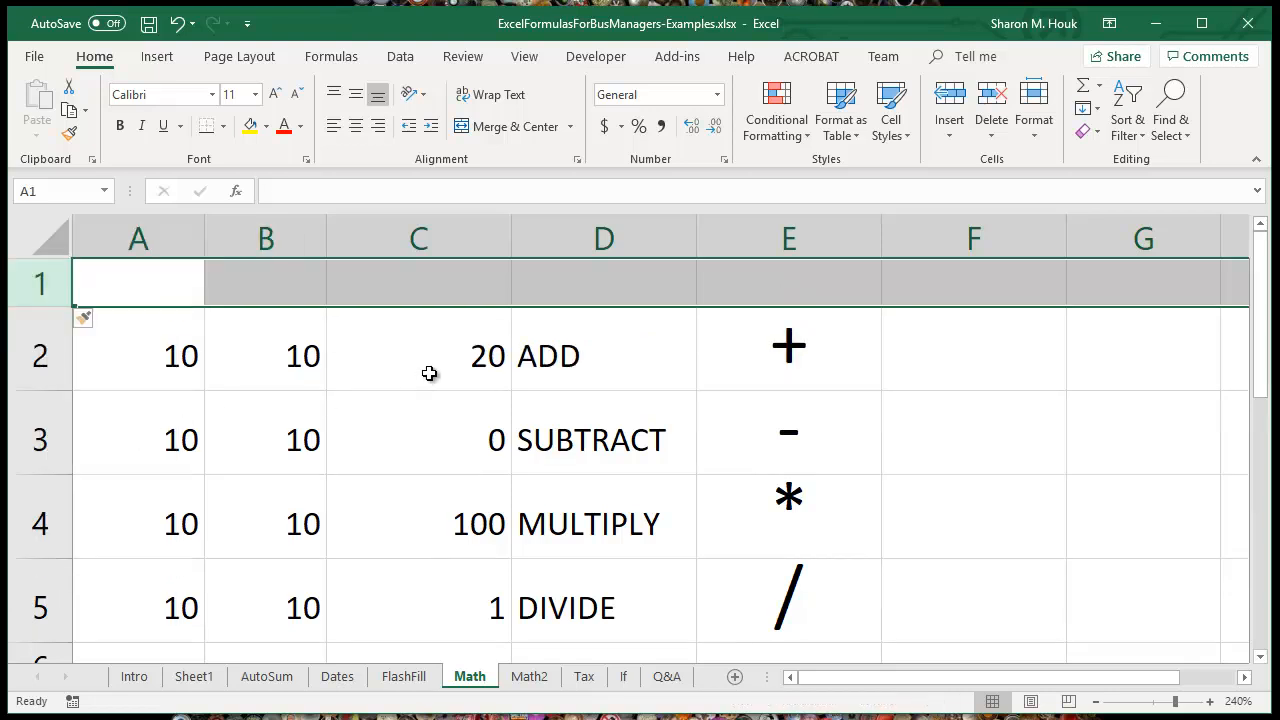
Step: Examine the cell references of the shifted addition formula in C2 and leave the formula as it is
click(429, 373)
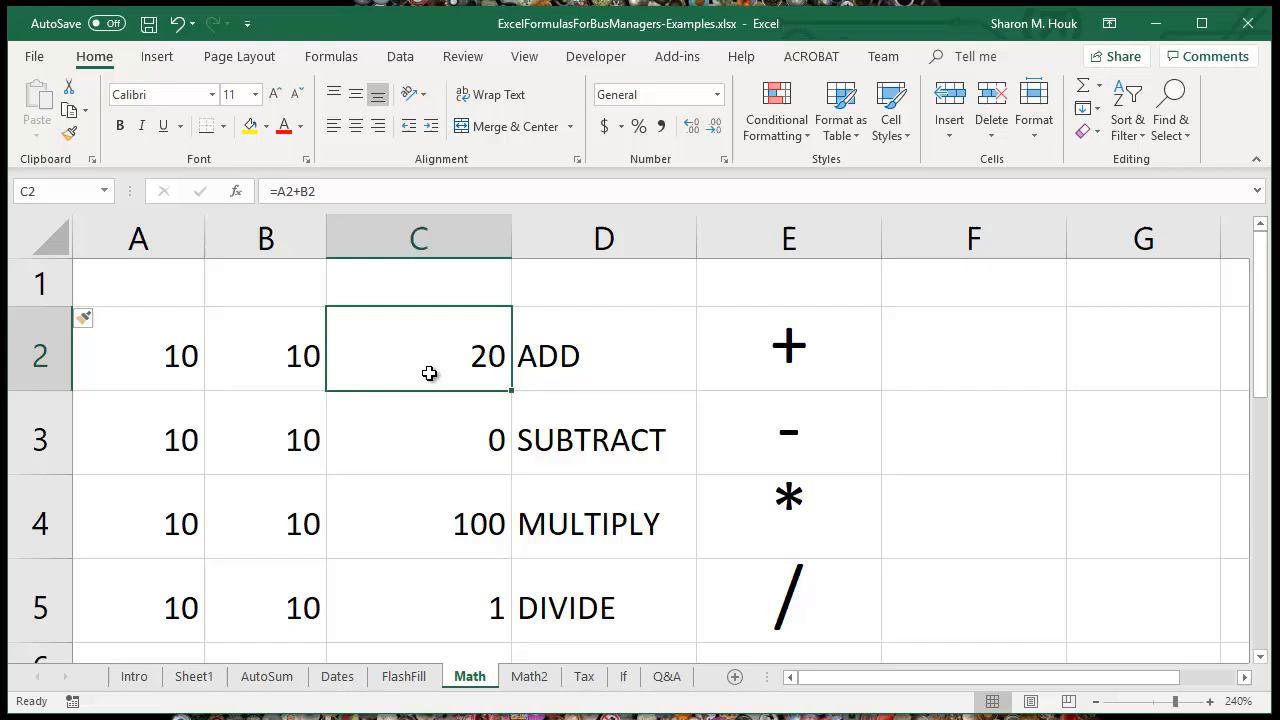
click(363, 194)
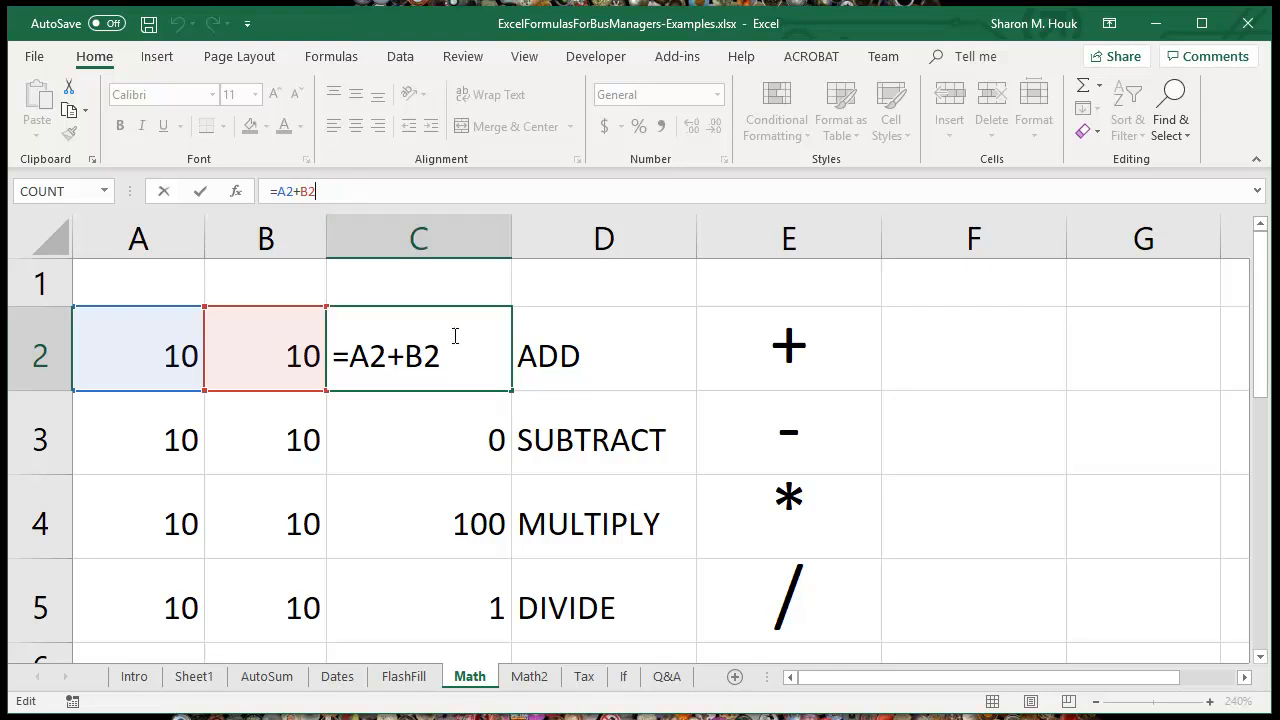
click(445, 290)
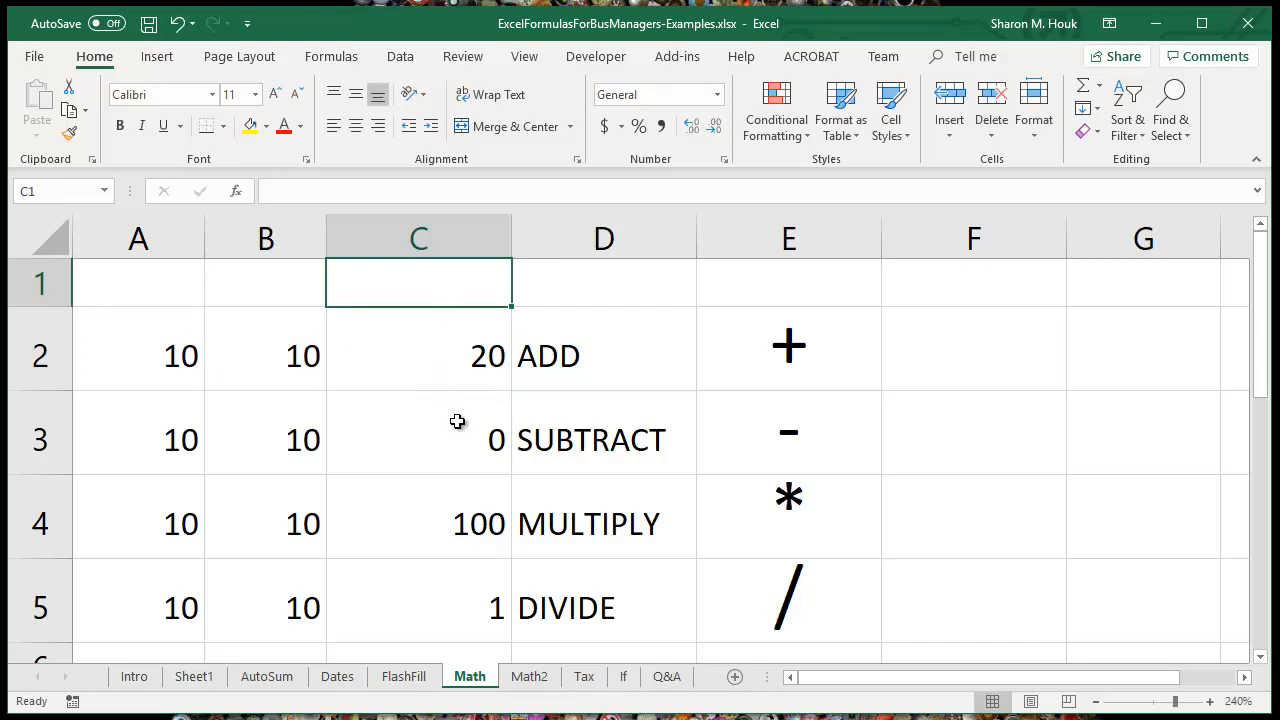
Step: On the Math2 sheet, calculate the RE Textbook total by entering =B4*C4 in cell D4
click(537, 680)
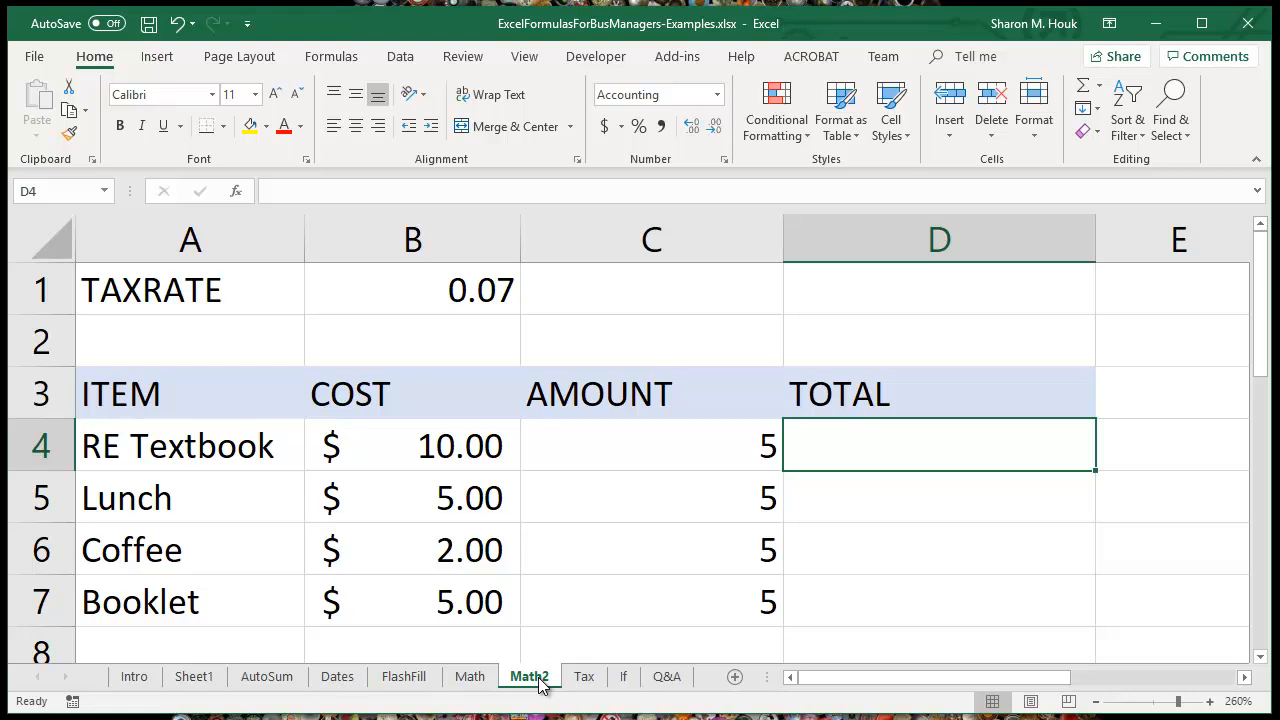
click(719, 443)
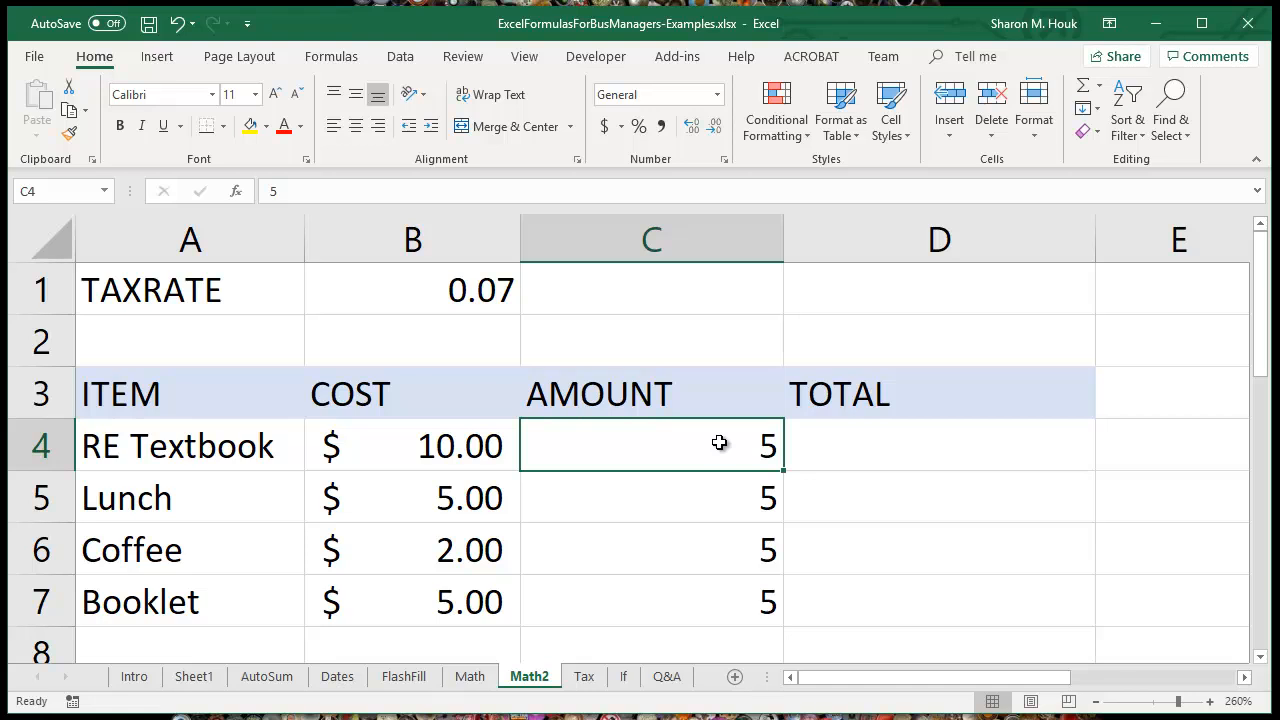
click(855, 450)
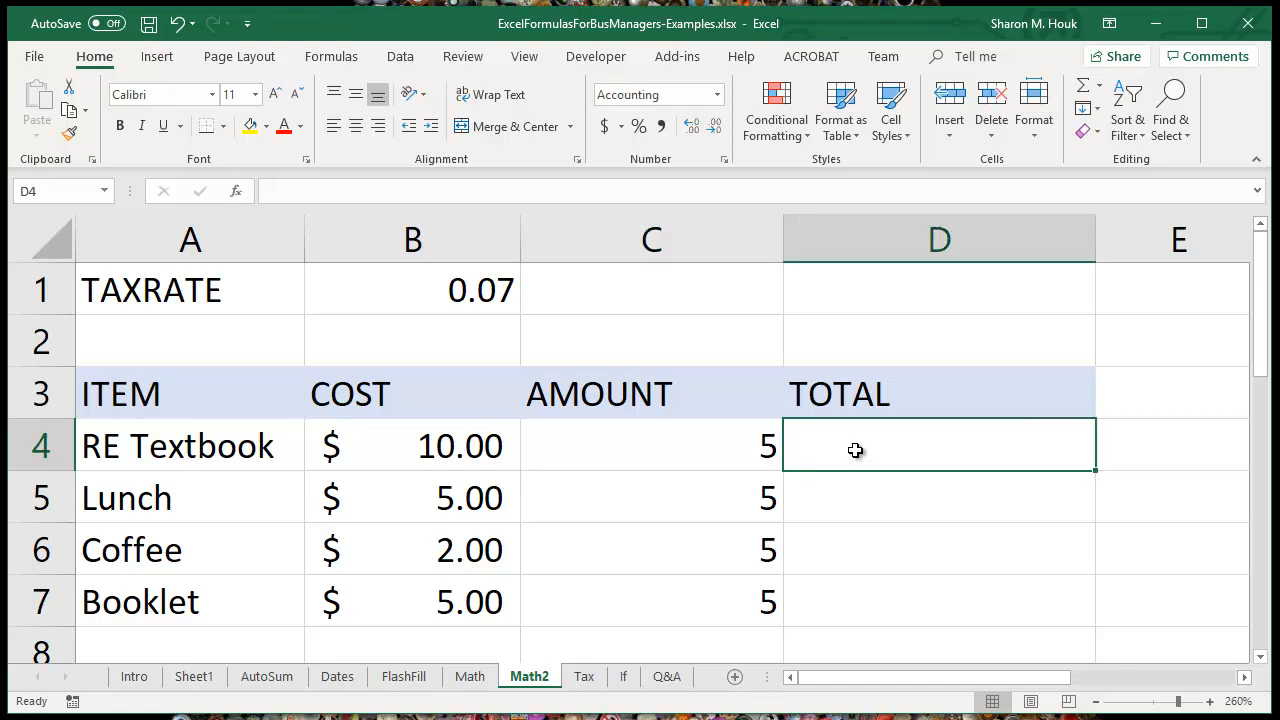
text(=)
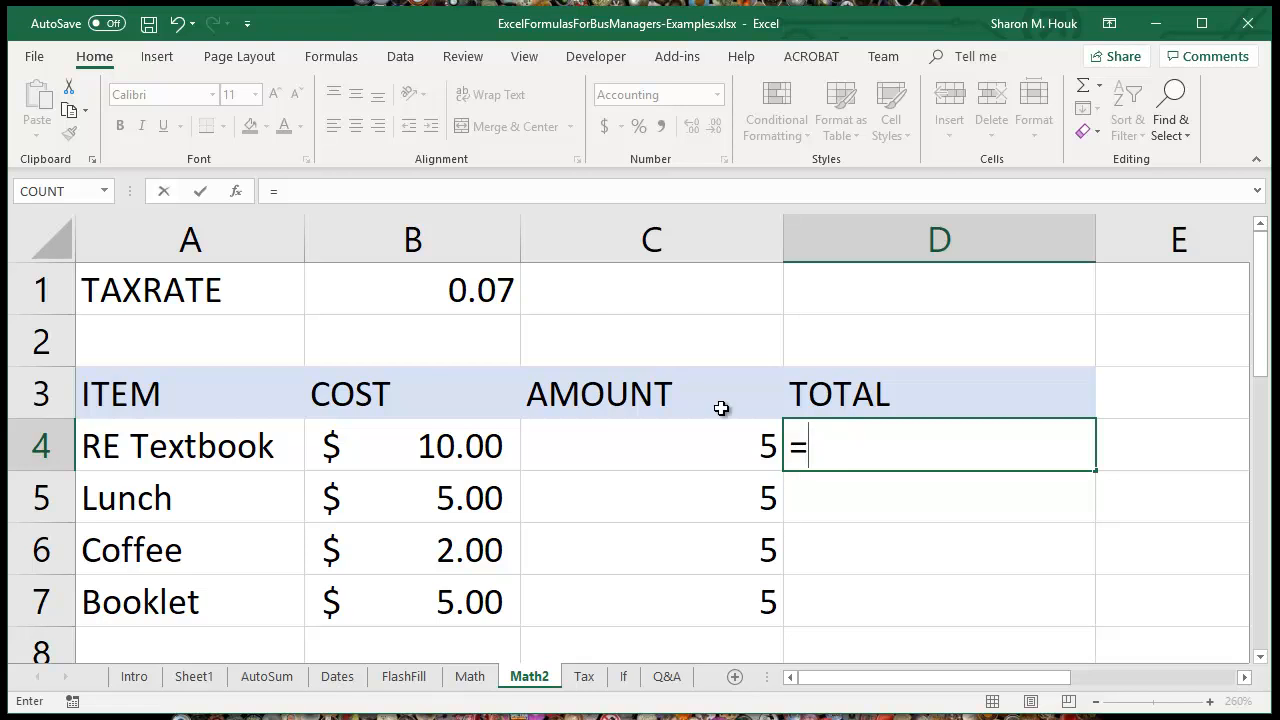
click(452, 457)
text(*)
click(618, 446)
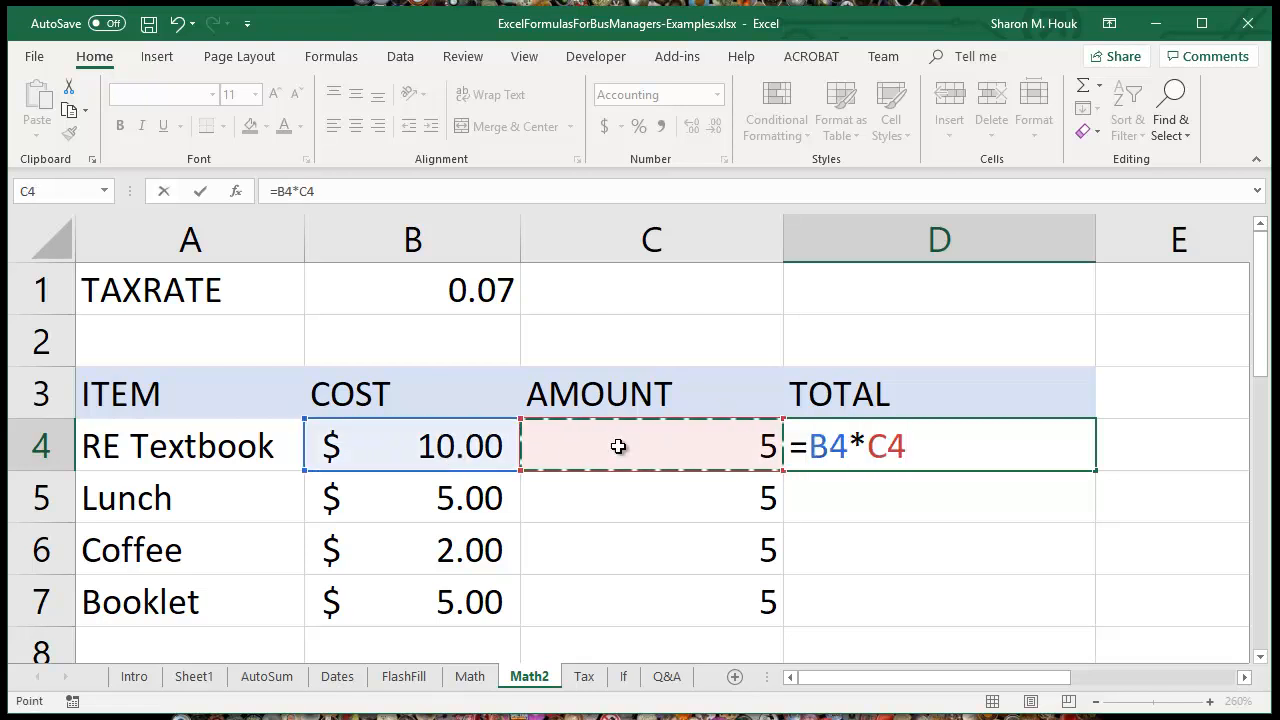
key(Return)
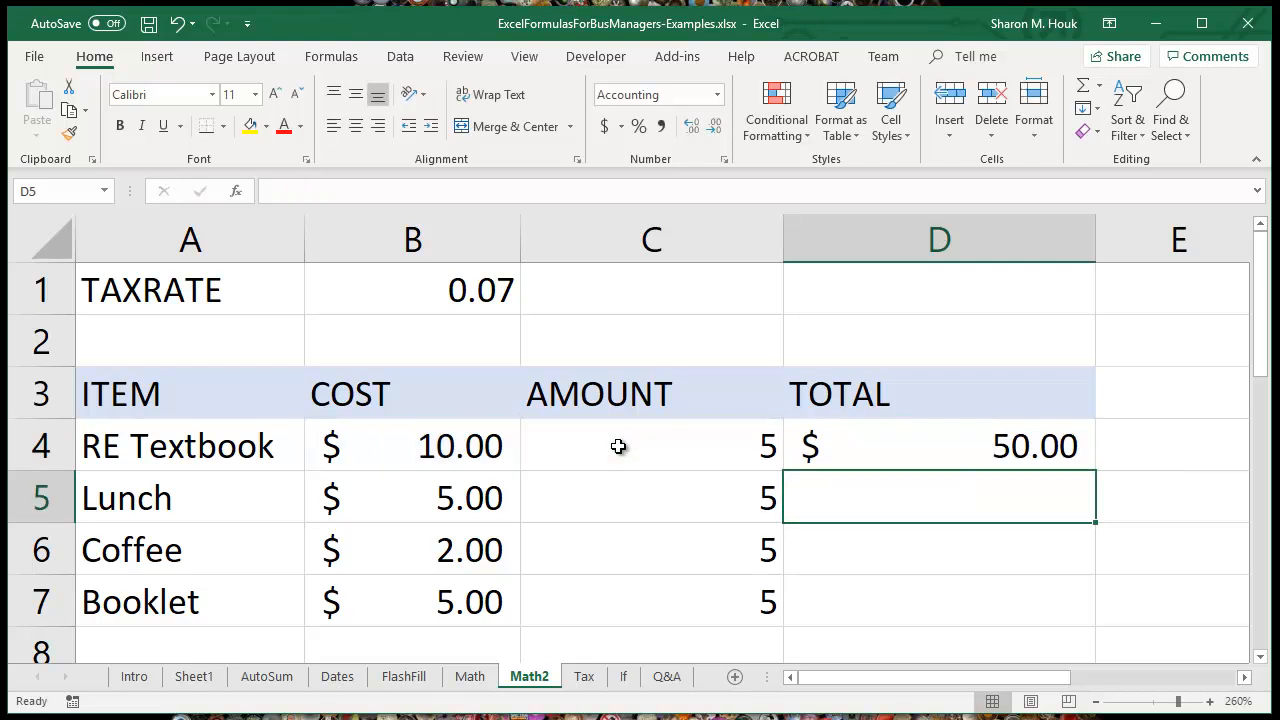
Step: Fill the total formula from D4 down through D7 and reselect D4
click(908, 452)
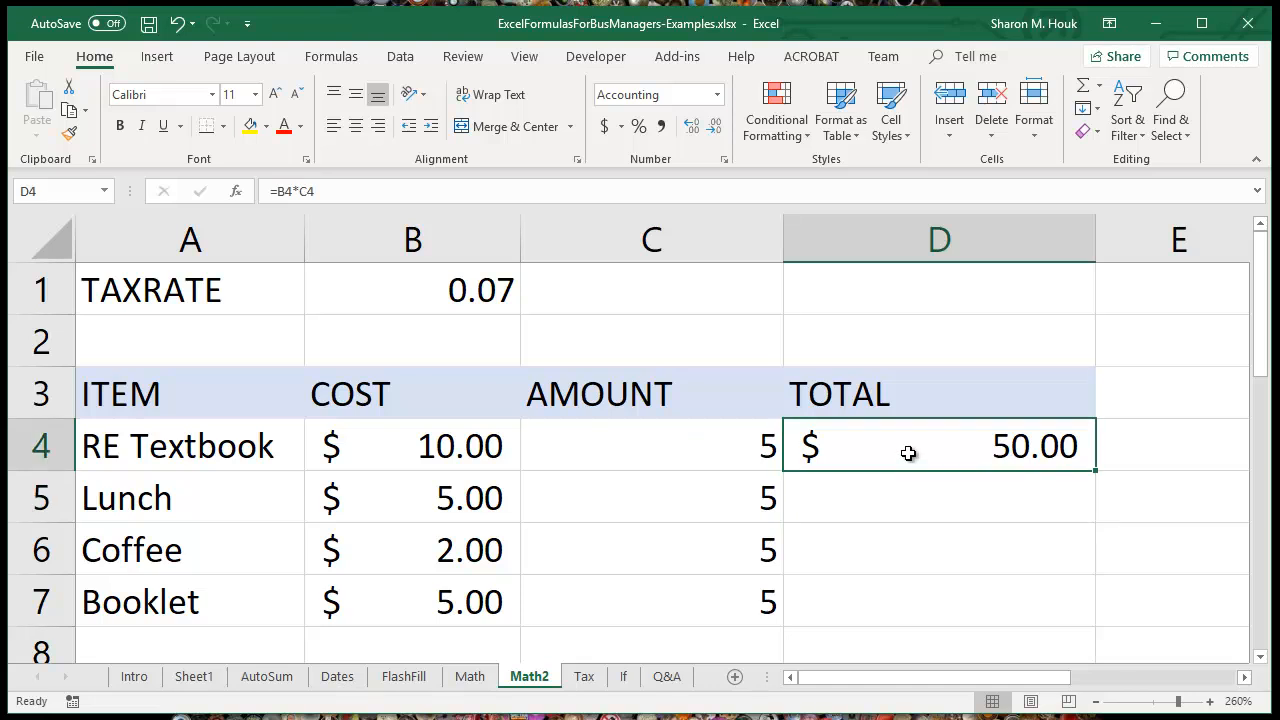
drag(1093, 471, 1090, 615)
click(1035, 446)
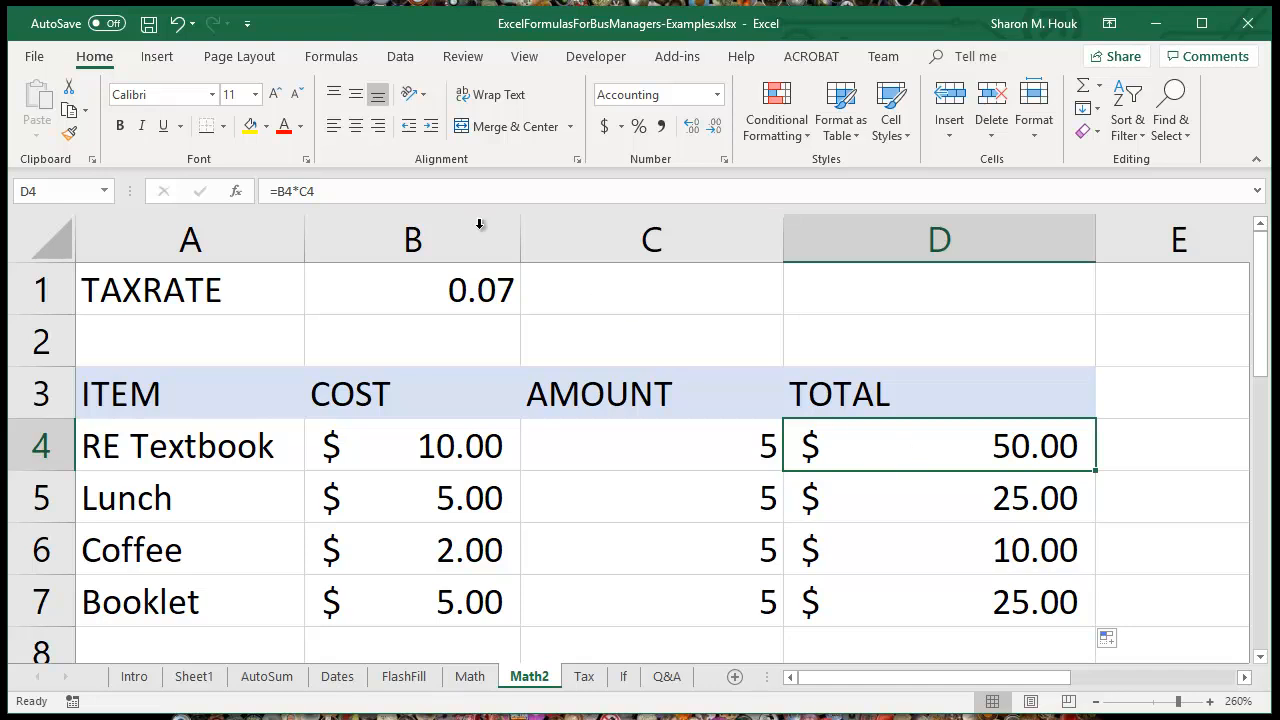
Step: Widen the TOTAL column D to make room for a longer formula, leaving D4 selected
click(368, 191)
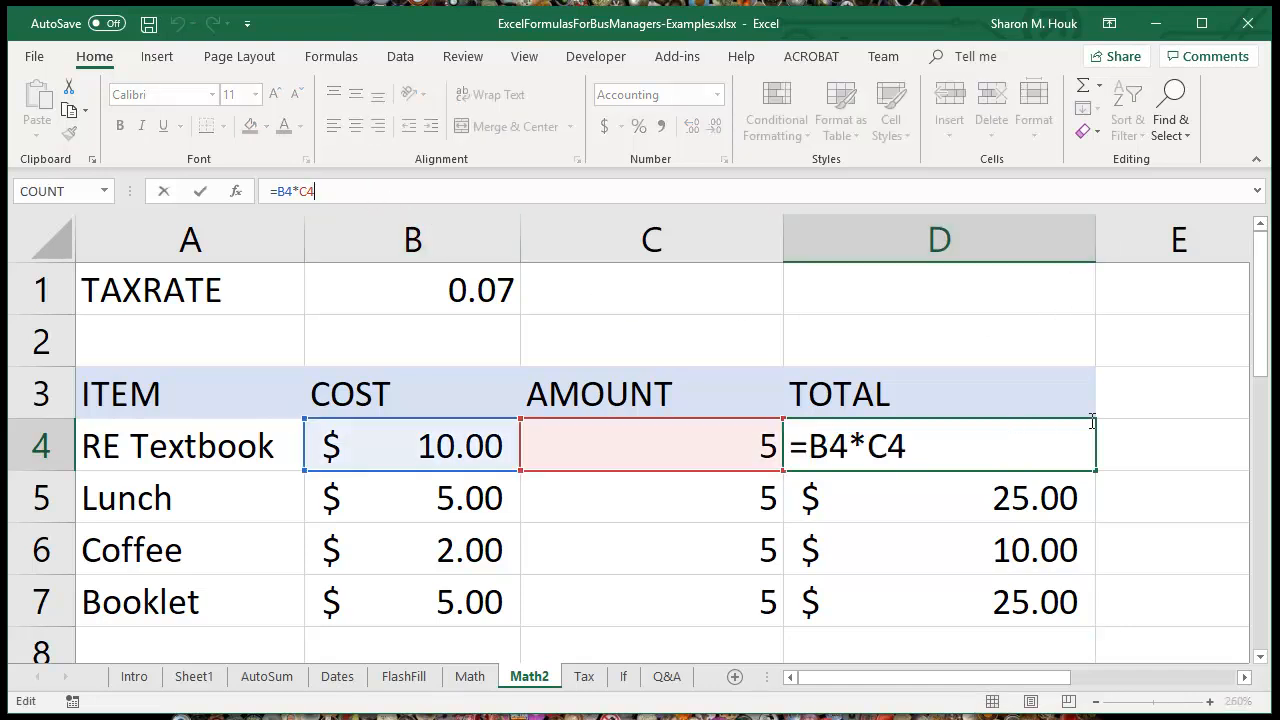
click(1122, 400)
click(1028, 440)
drag(1092, 233, 1173, 237)
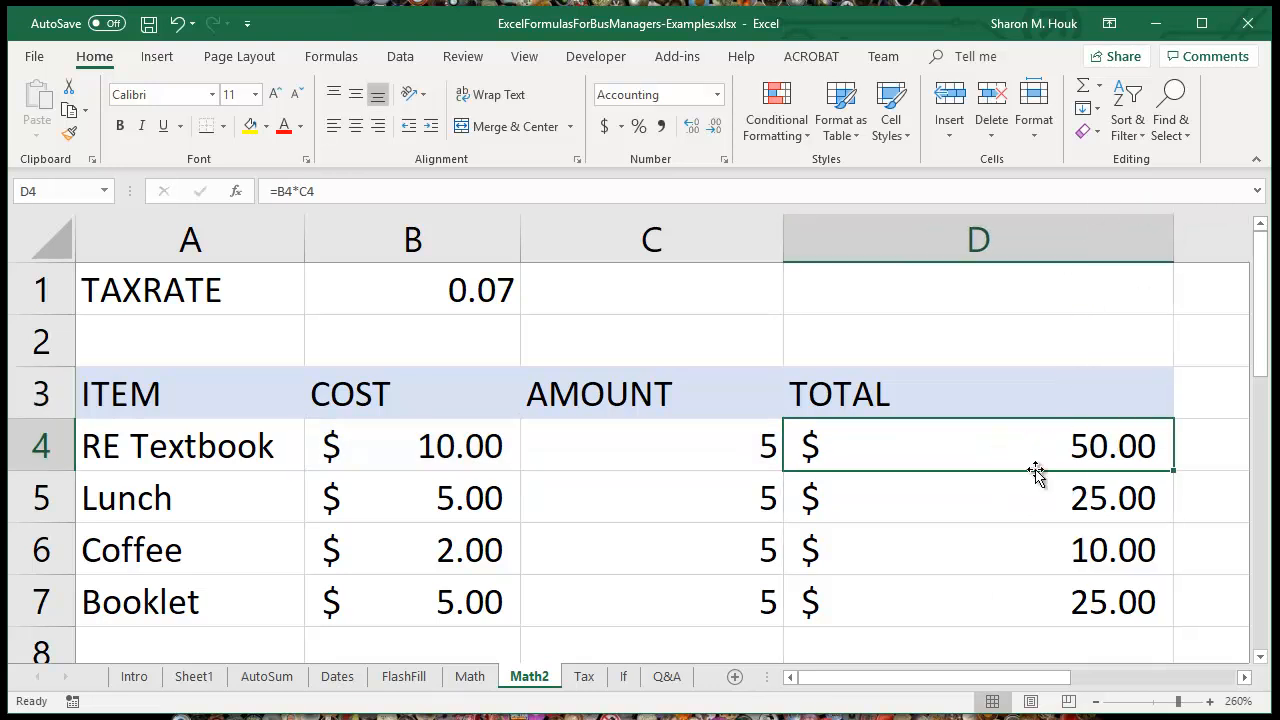
Step: Edit the total formula in D4 by enclosing B4*C4 in parentheses
click(340, 191)
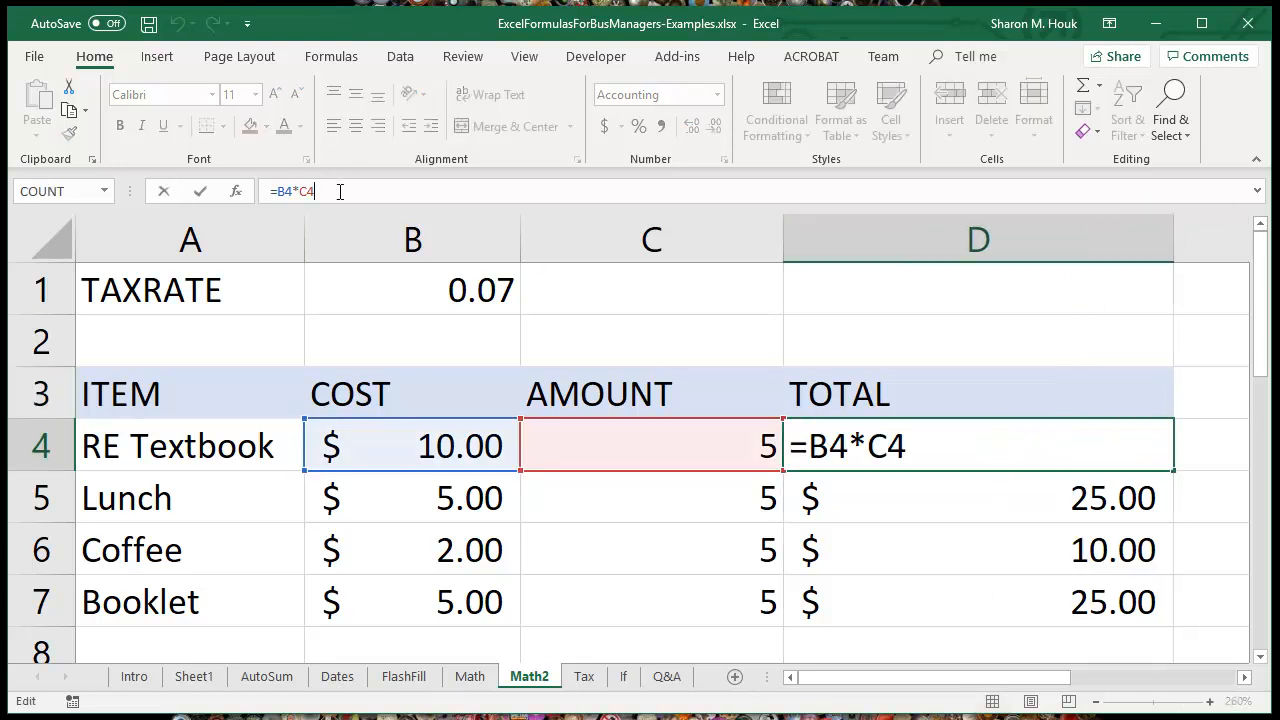
click(914, 446)
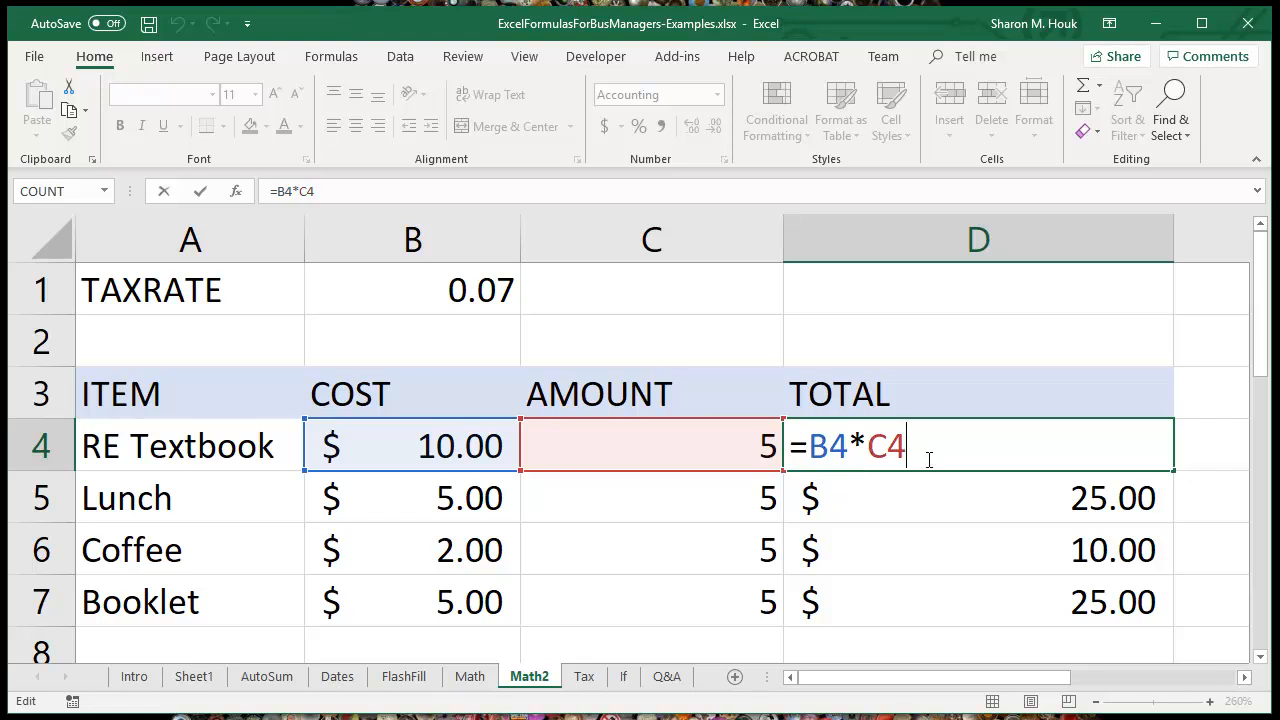
key(Left)
key(Left)
key(Left)
key(Left)
key(Left)
text(()
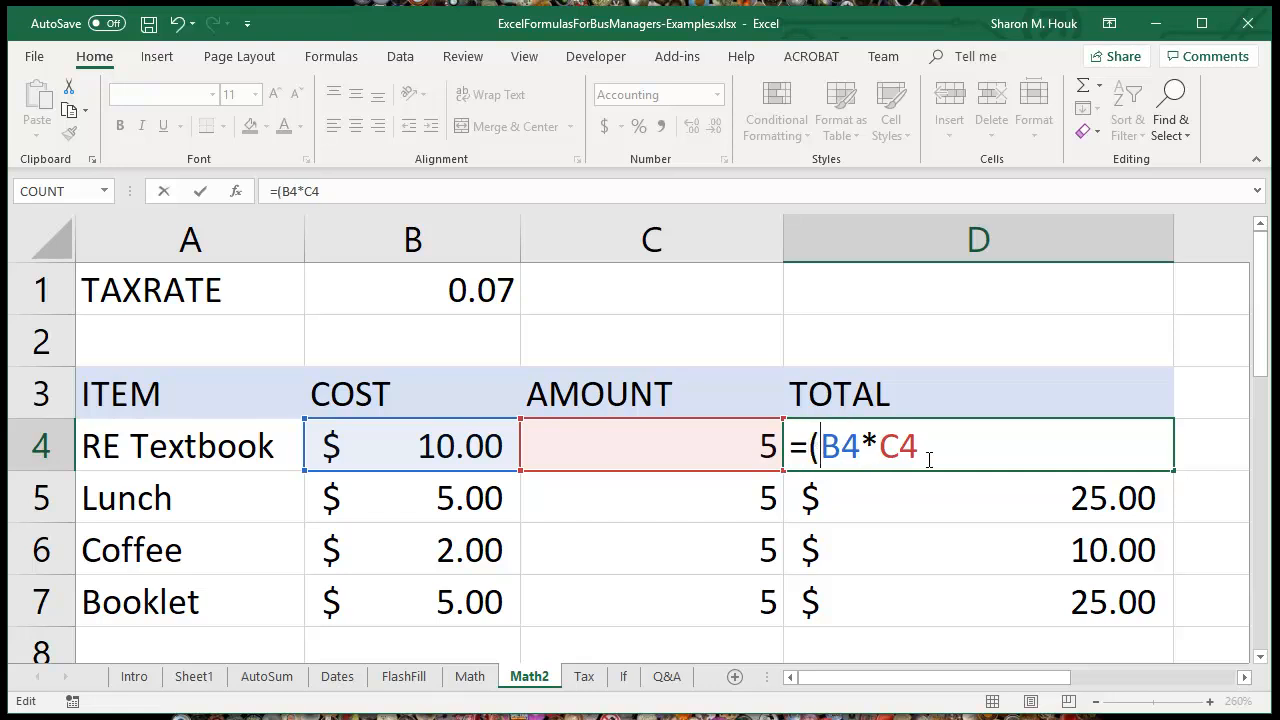
key(Right)
key(Right)
key(Right)
key(Right)
key(Right)
text())
text(+)
text(()
text(B4*C)
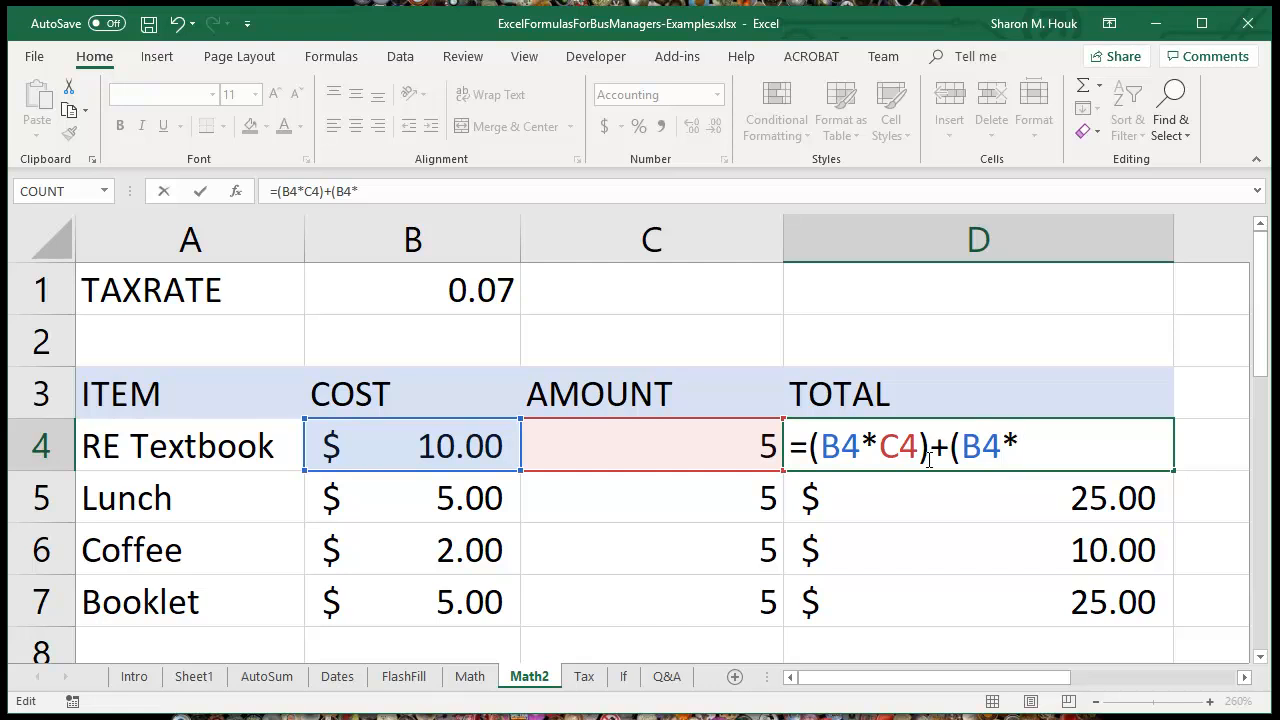
text(4)
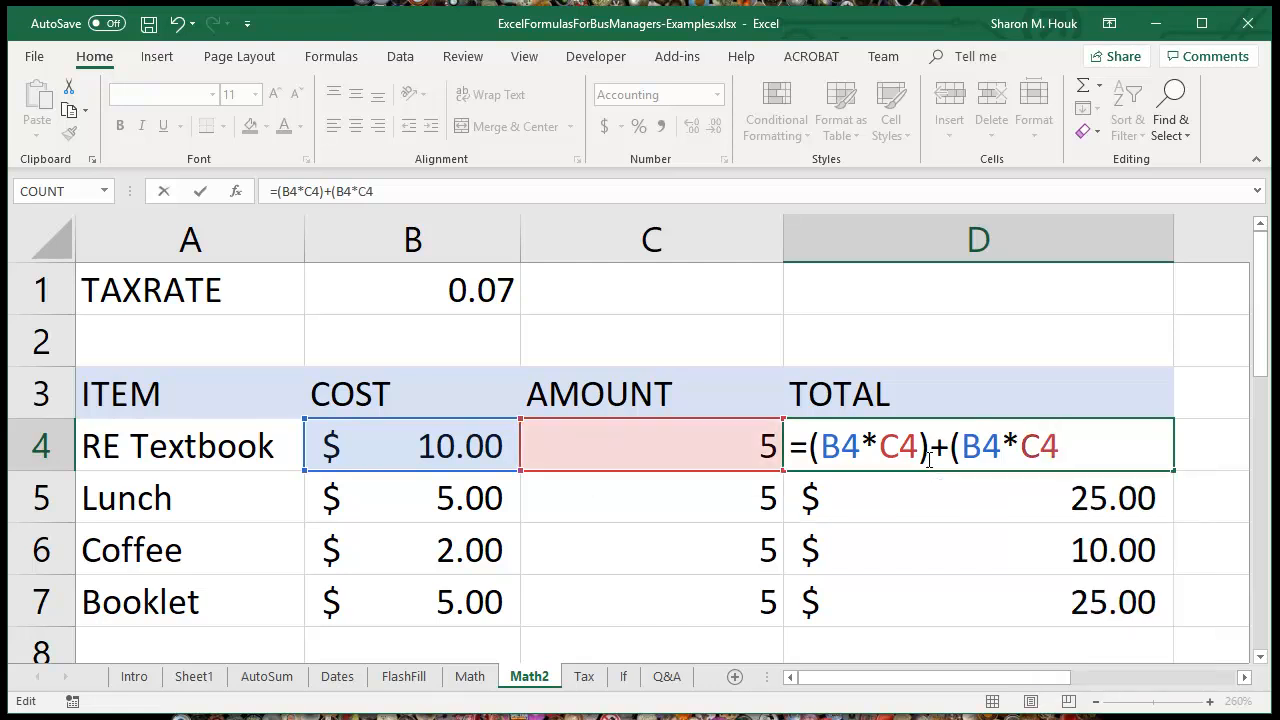
text(*.0)
Step: Extend the RE Textbook total in D4 with tax so the formula reads =(B4*C4)+(B4*C4*B1)
key(BackSpace)
key(BackSpace)
click(401, 295)
text())
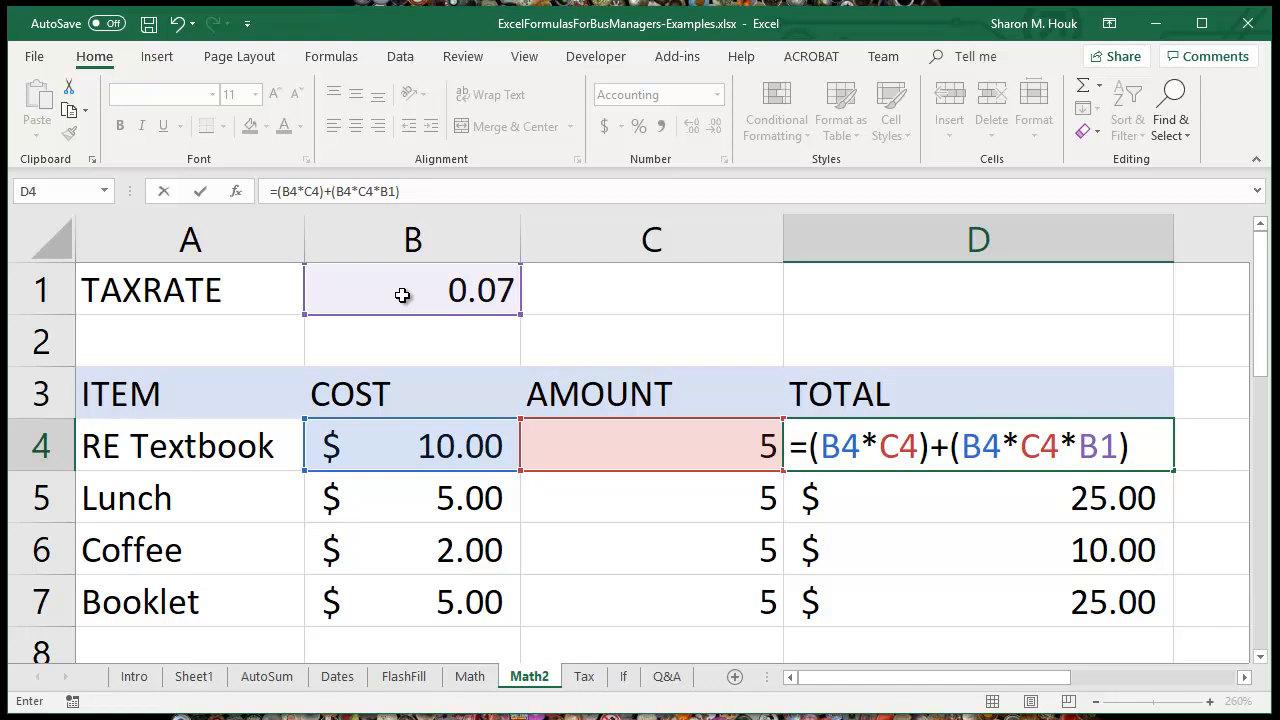
key(Return)
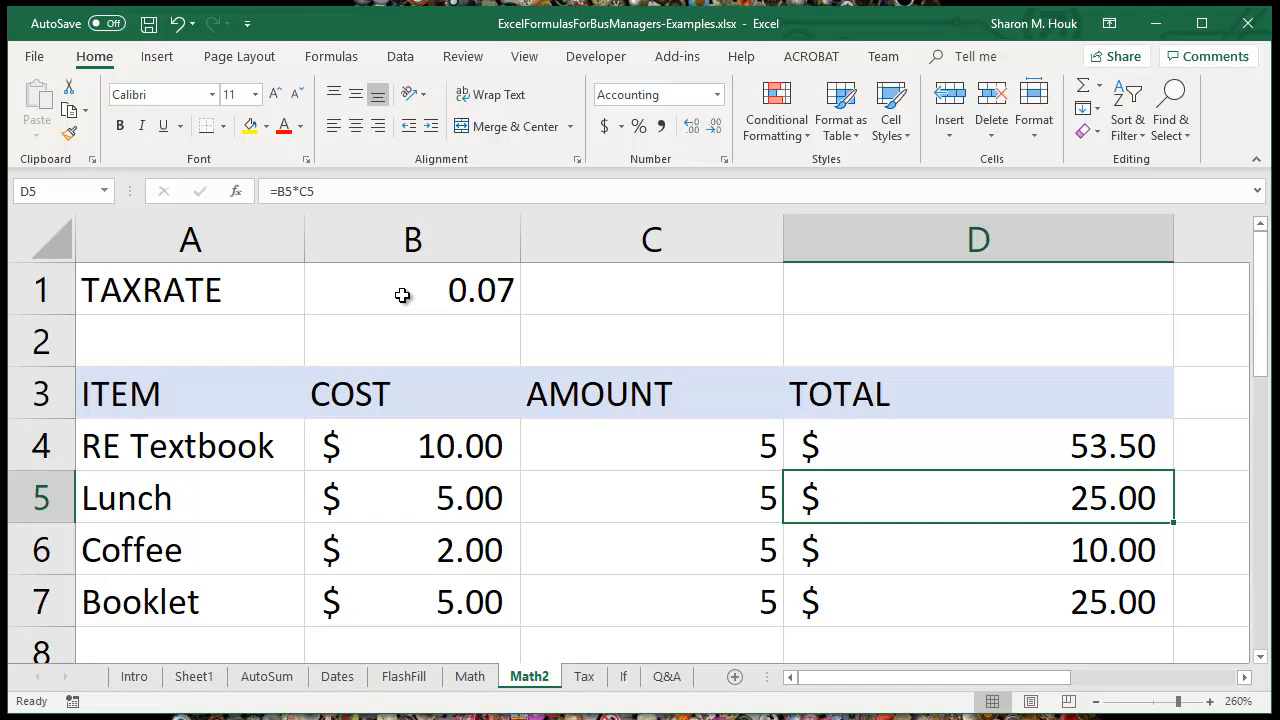
Step: Try to fill the tax-inclusive formula from D4 down through D7 and inspect the cell references in D5
click(1052, 450)
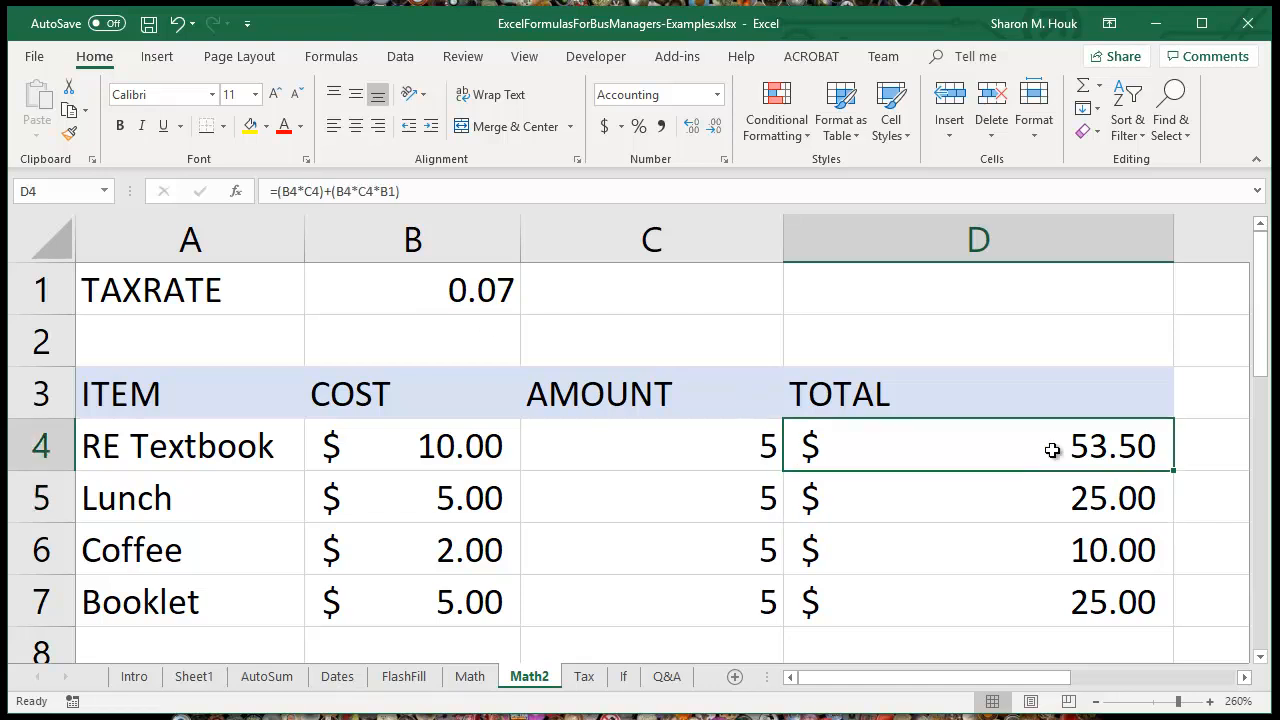
drag(1172, 471, 1173, 620)
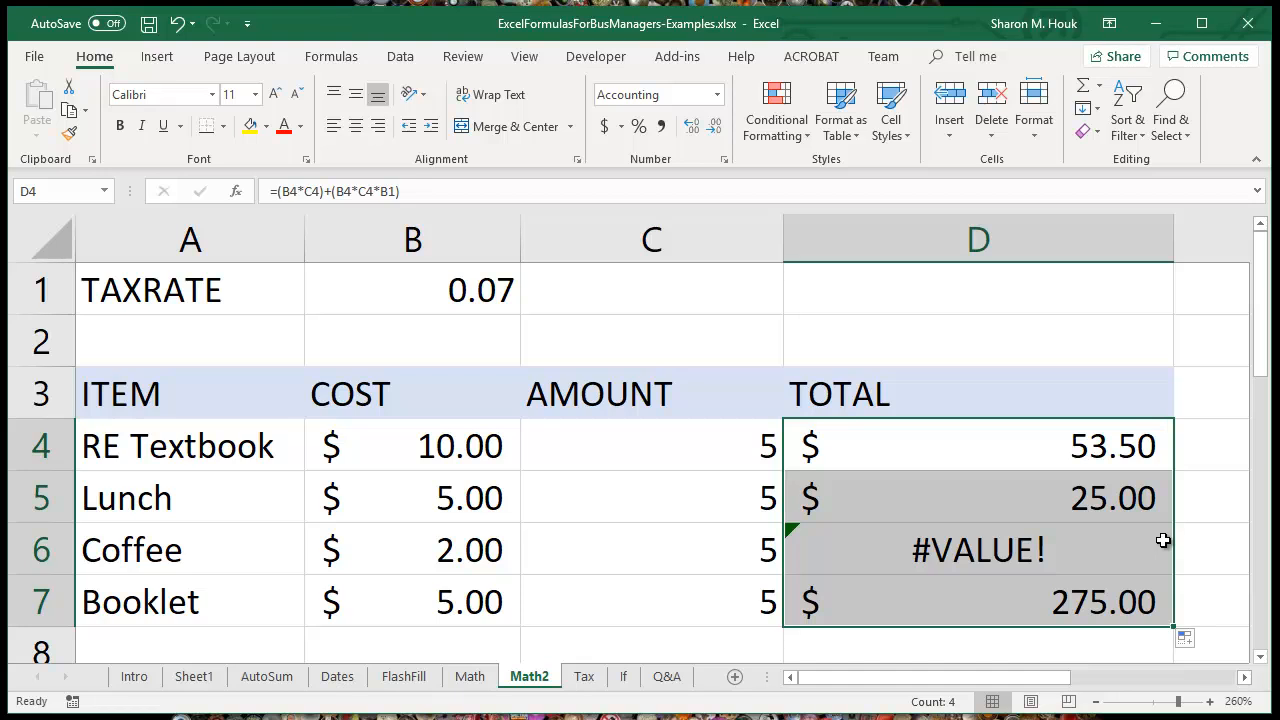
click(1082, 502)
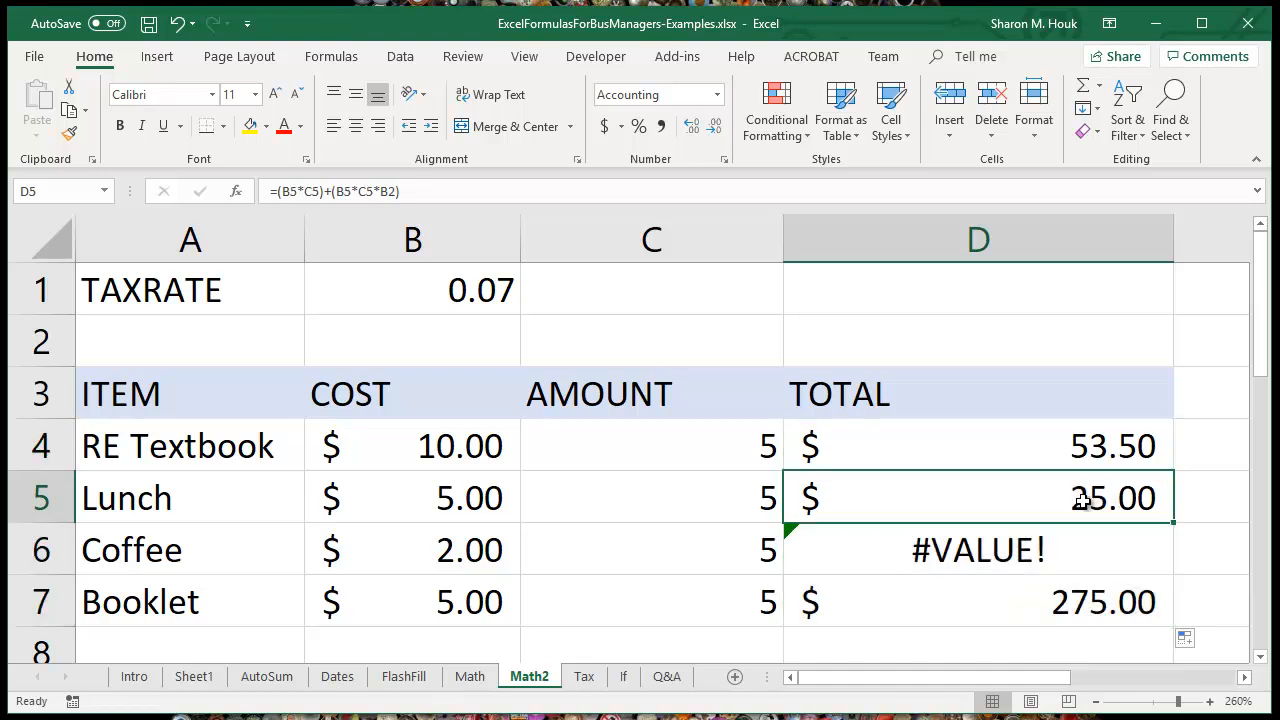
click(440, 191)
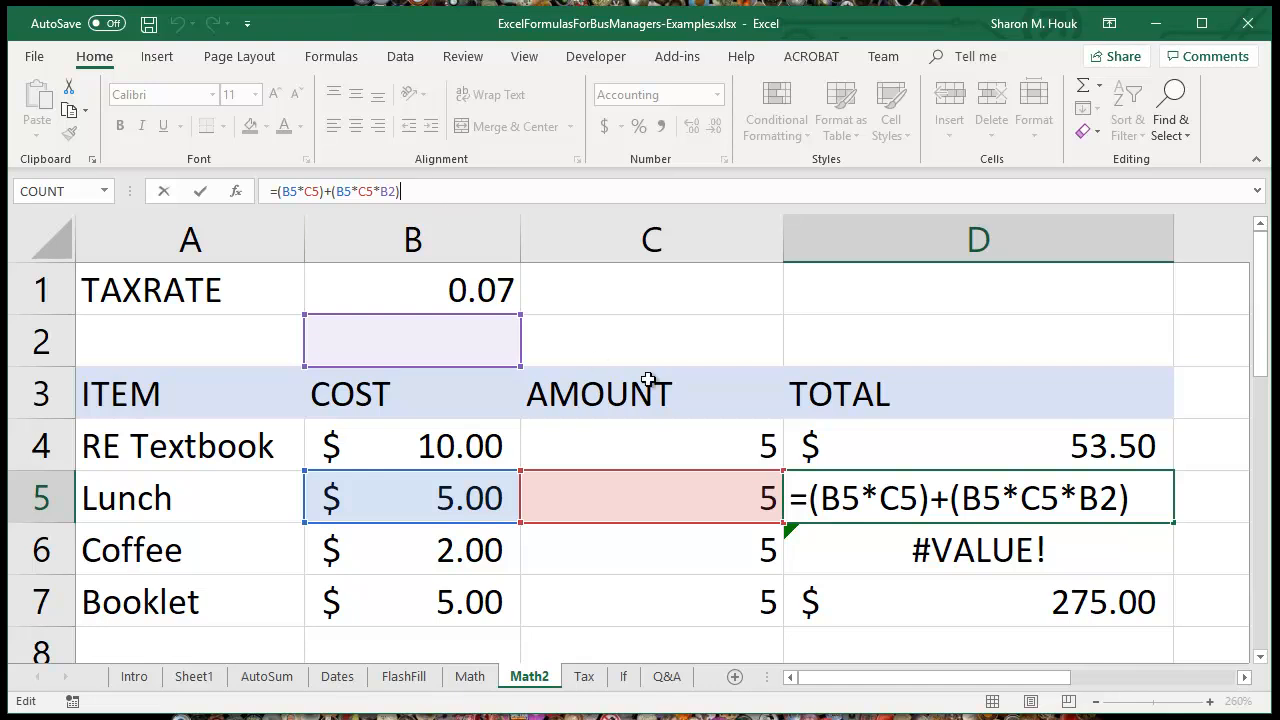
Step: Make the tax rate reference in D4 absolute so the formula reads =(B4*C4)+(B4*C4*$B$1)
click(1090, 446)
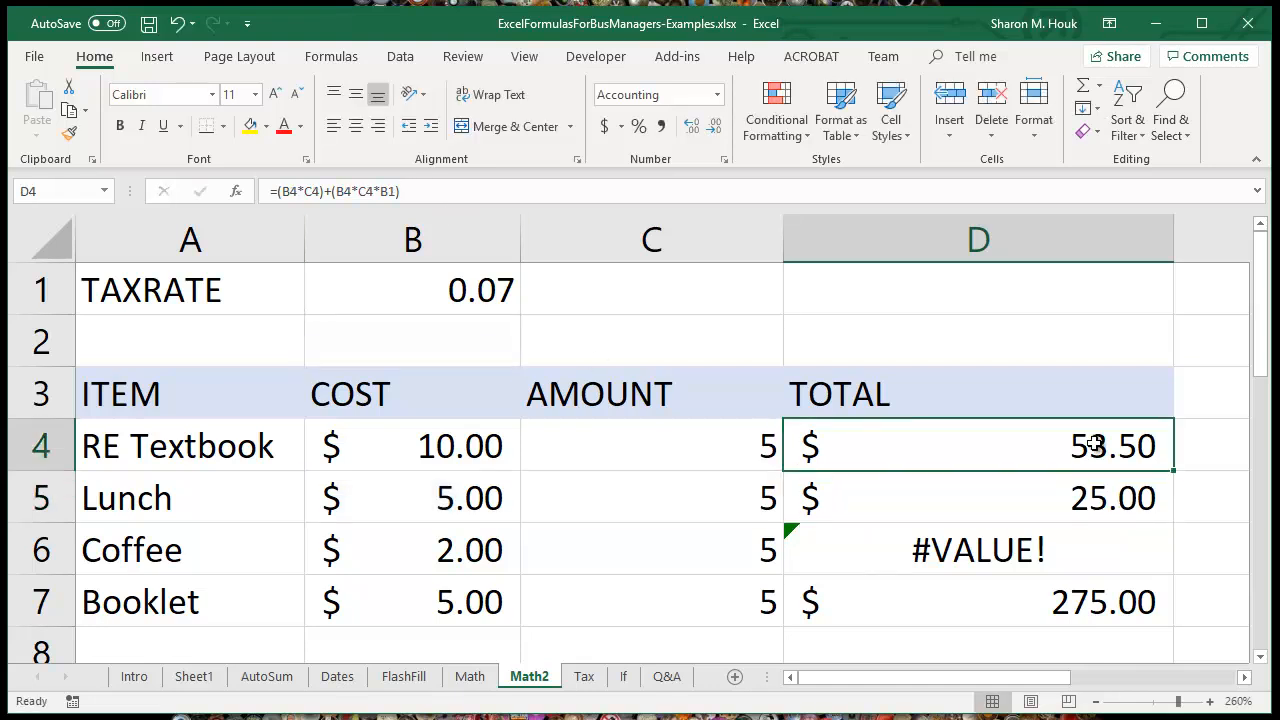
click(420, 190)
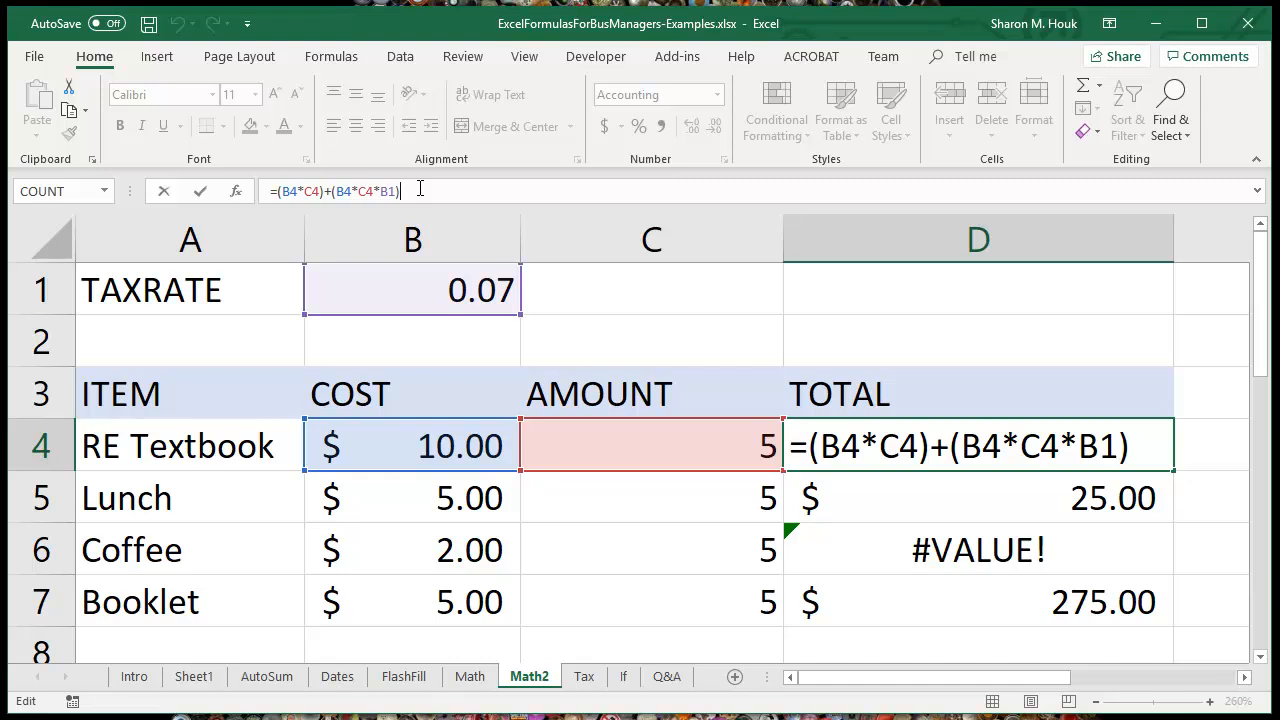
click(1090, 446)
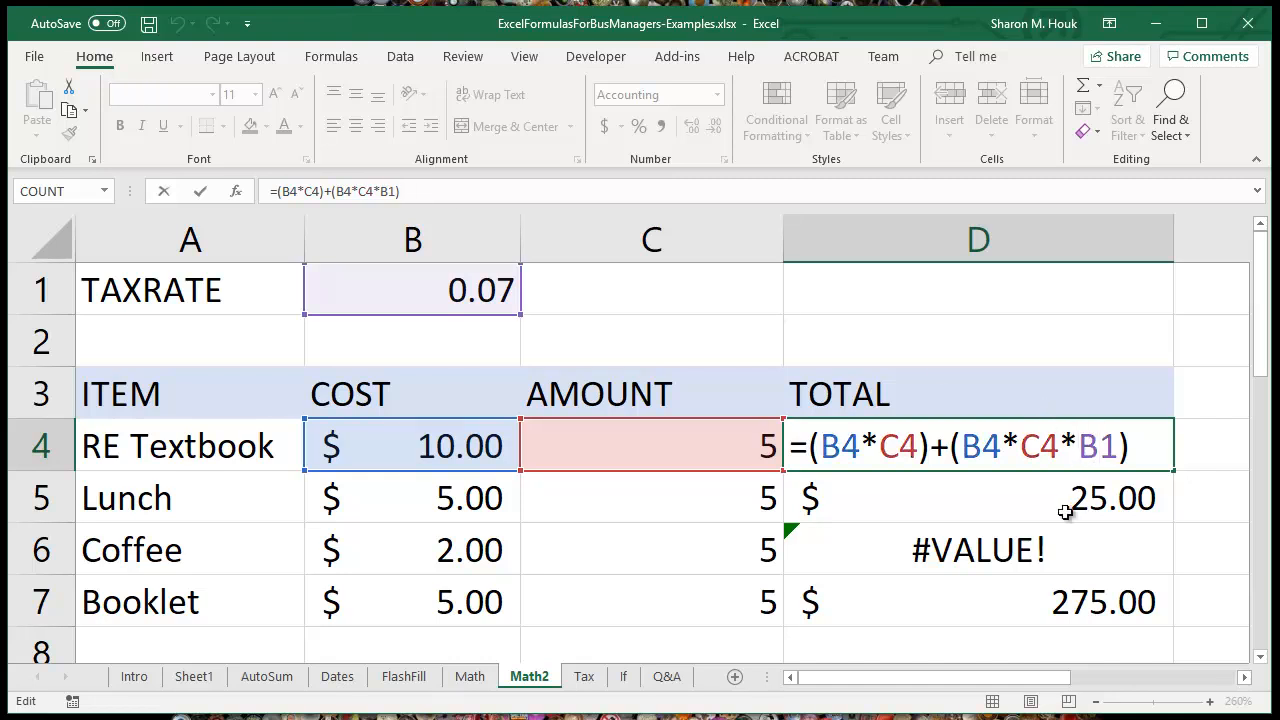
text($)
click(1120, 446)
text($)
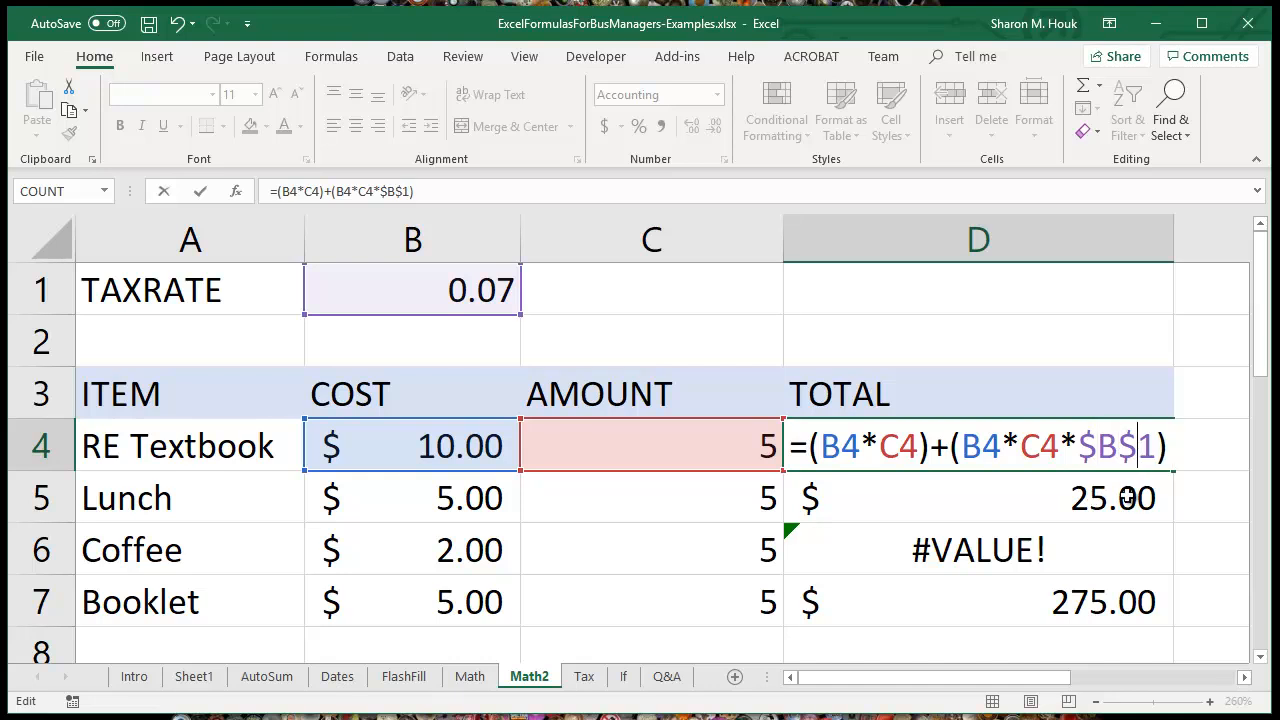
key(Right)
key(Right)
key(Return)
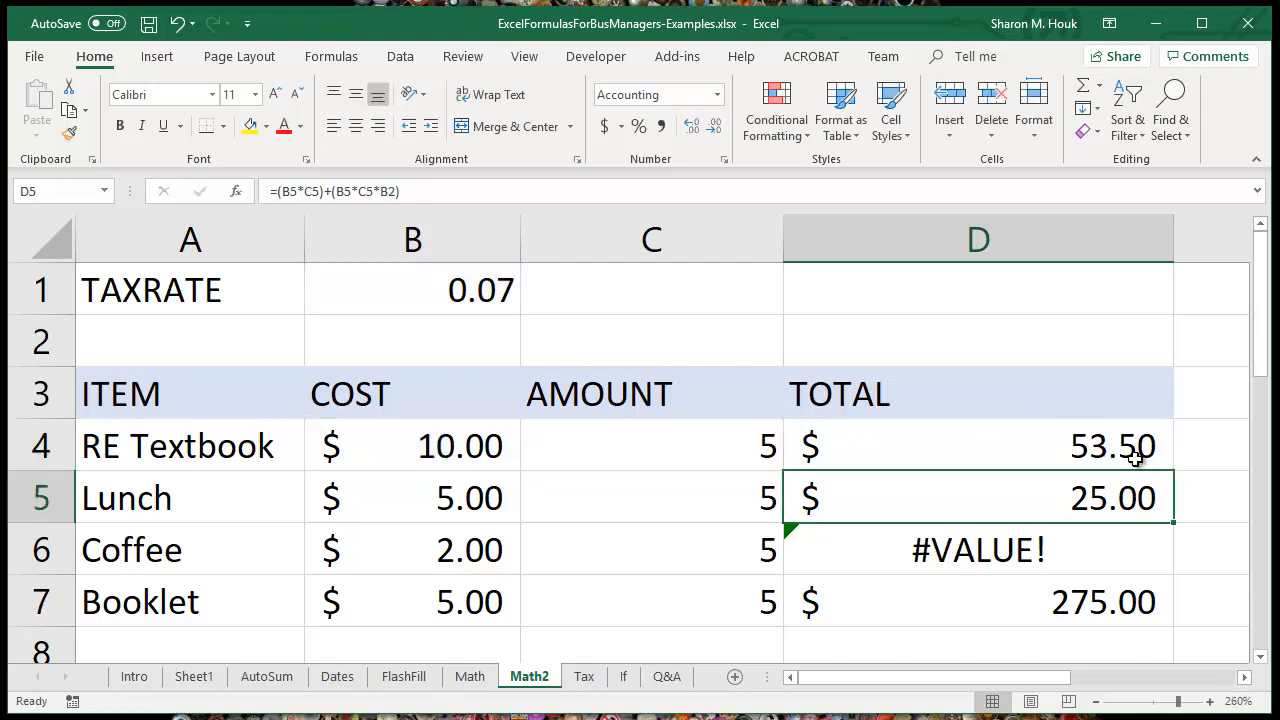
Step: Fill the formula with the absolute tax reference from D4 down through D7 and check the references in D5
click(1155, 458)
drag(1174, 470, 1165, 620)
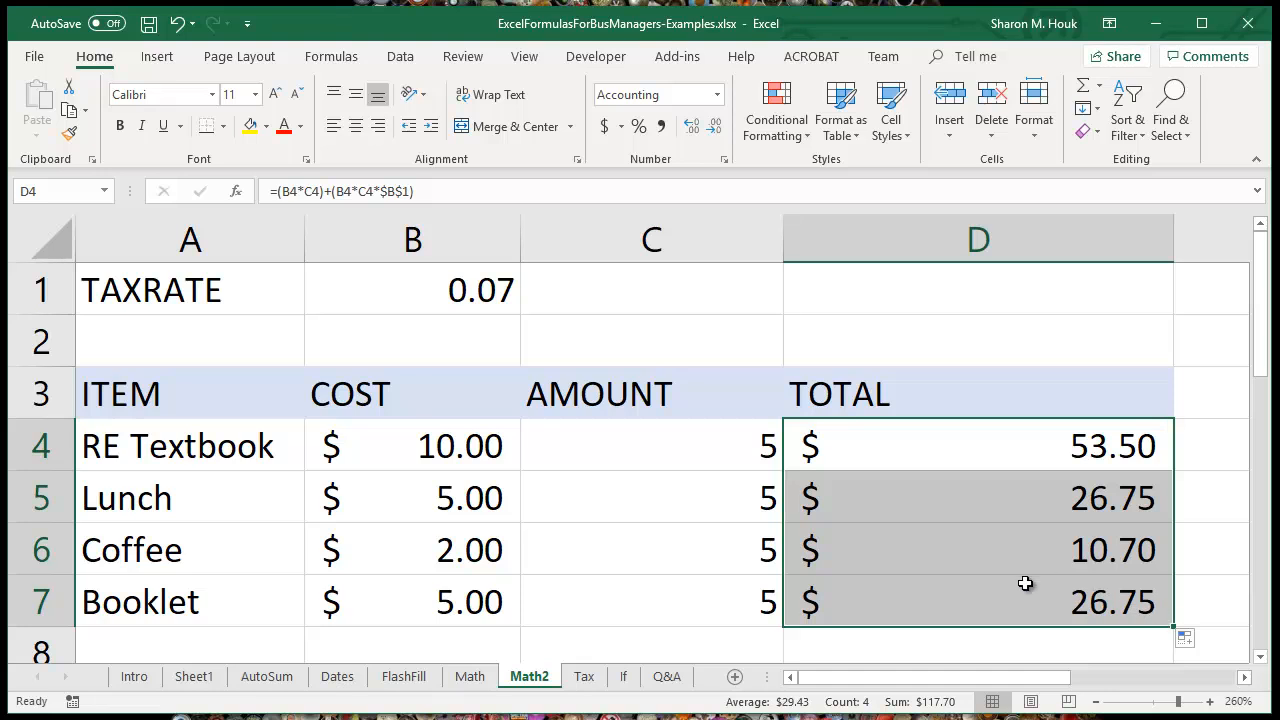
click(1028, 507)
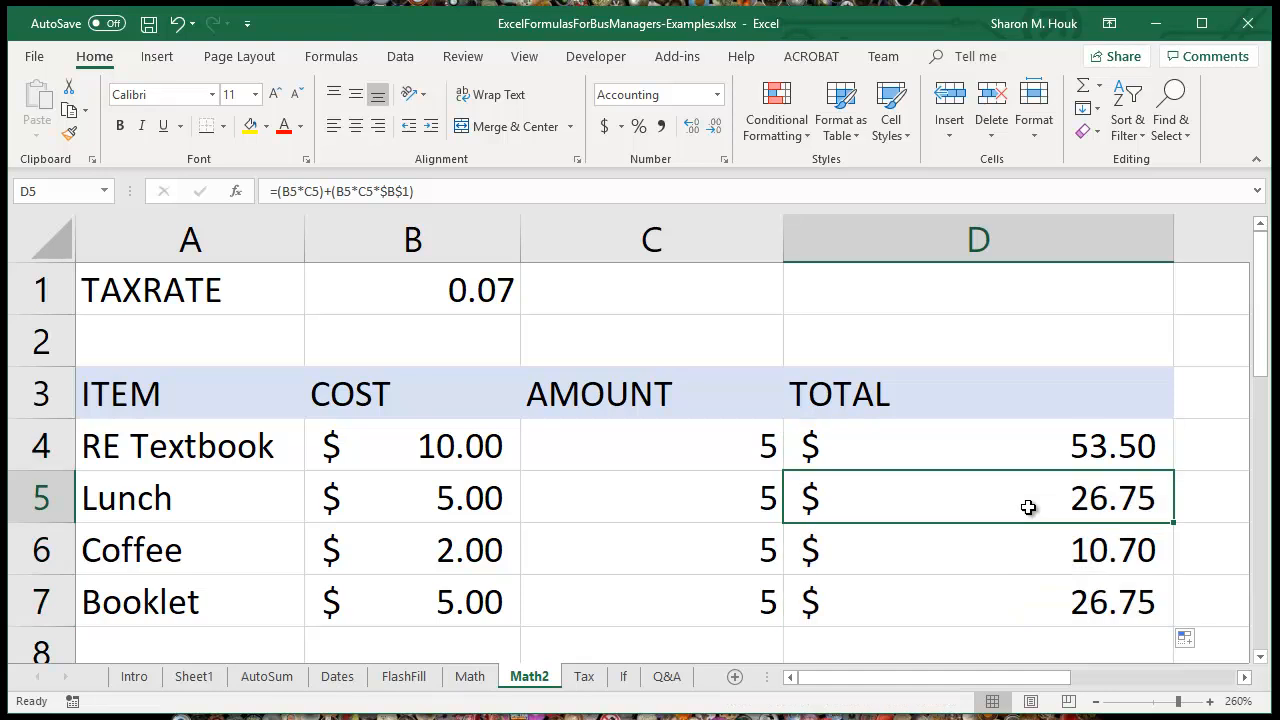
click(441, 192)
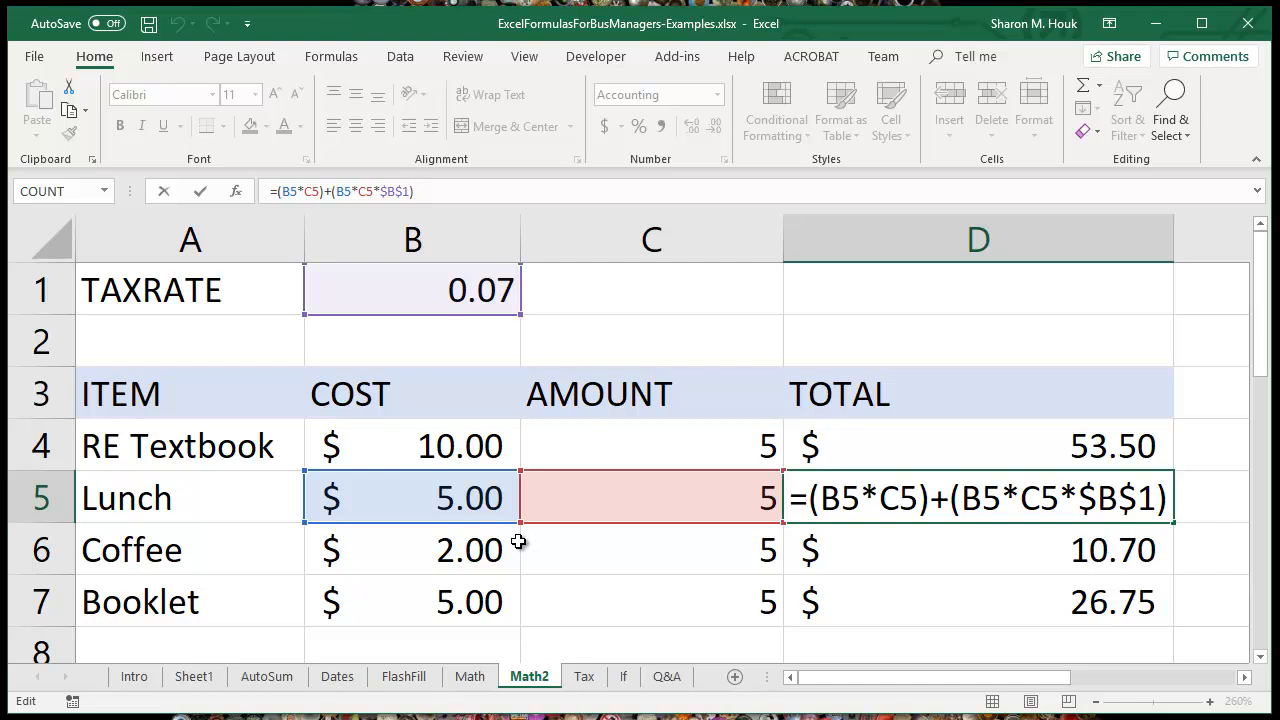
key(Return)
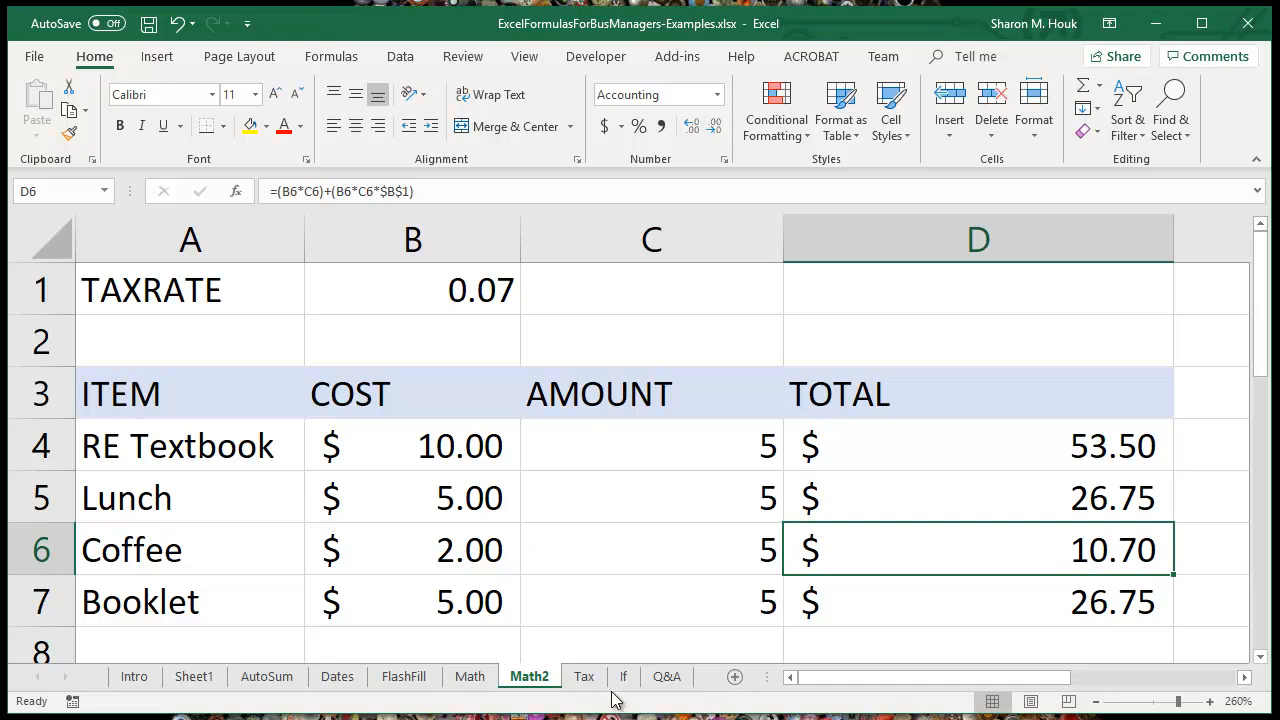
Step: Compare the tax rate in cell A1 of the Tax sheet with the formula in D4 on Math2, ending on Math2
click(584, 677)
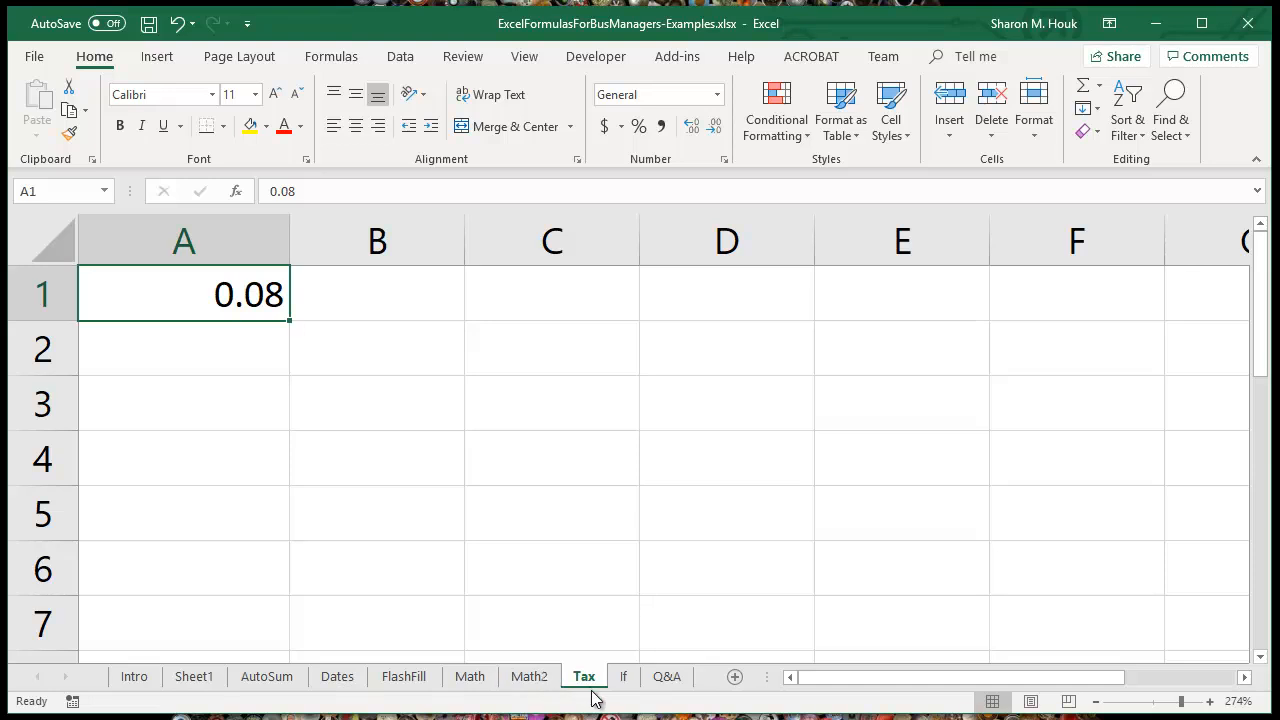
click(529, 677)
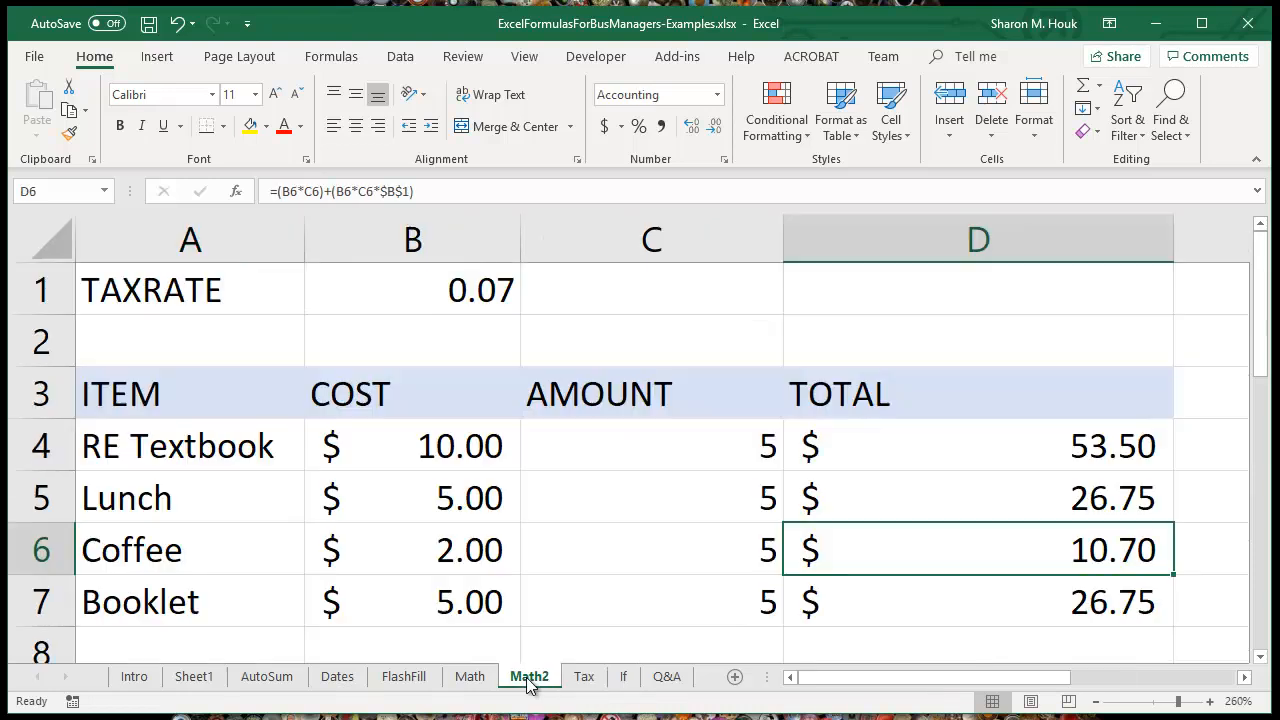
click(949, 454)
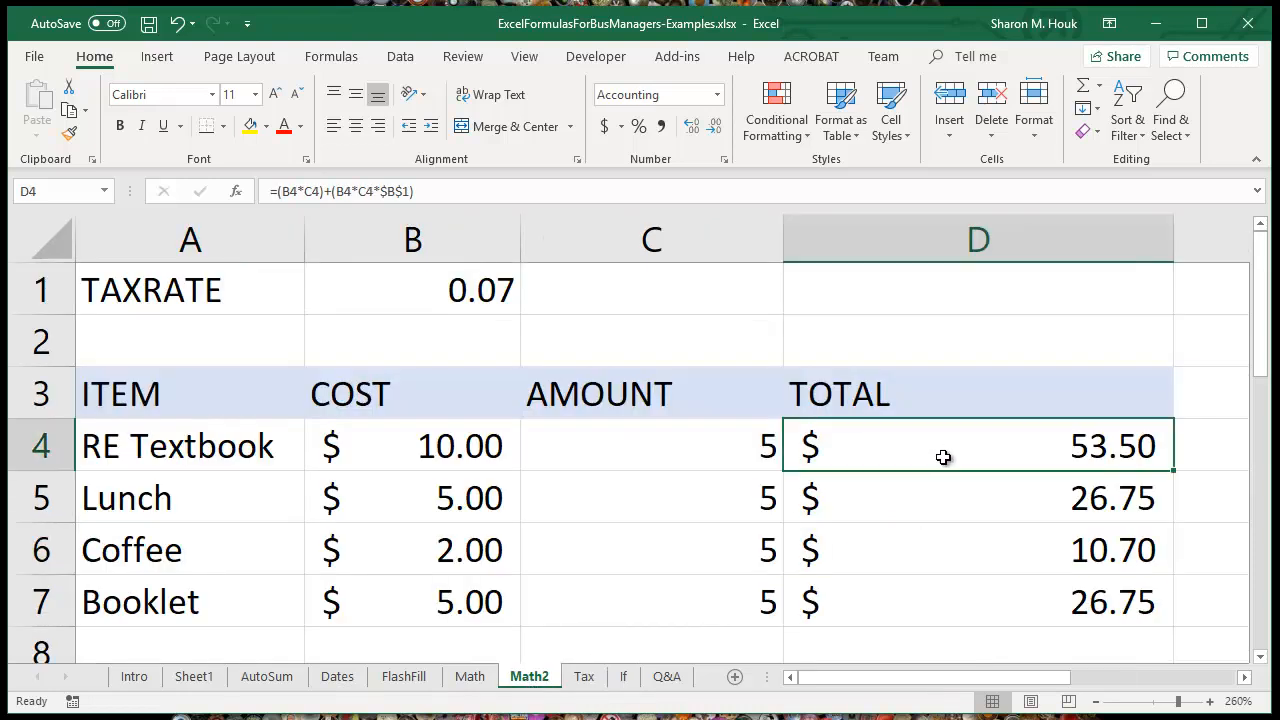
click(468, 192)
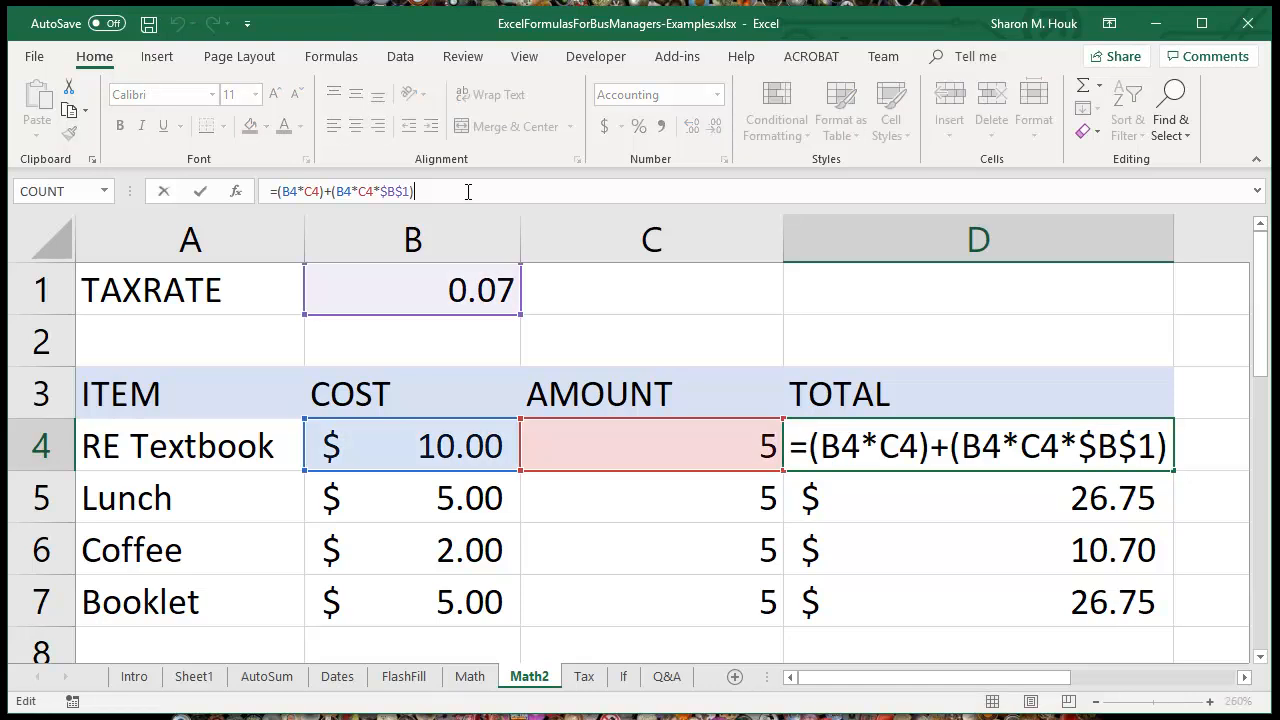
click(584, 678)
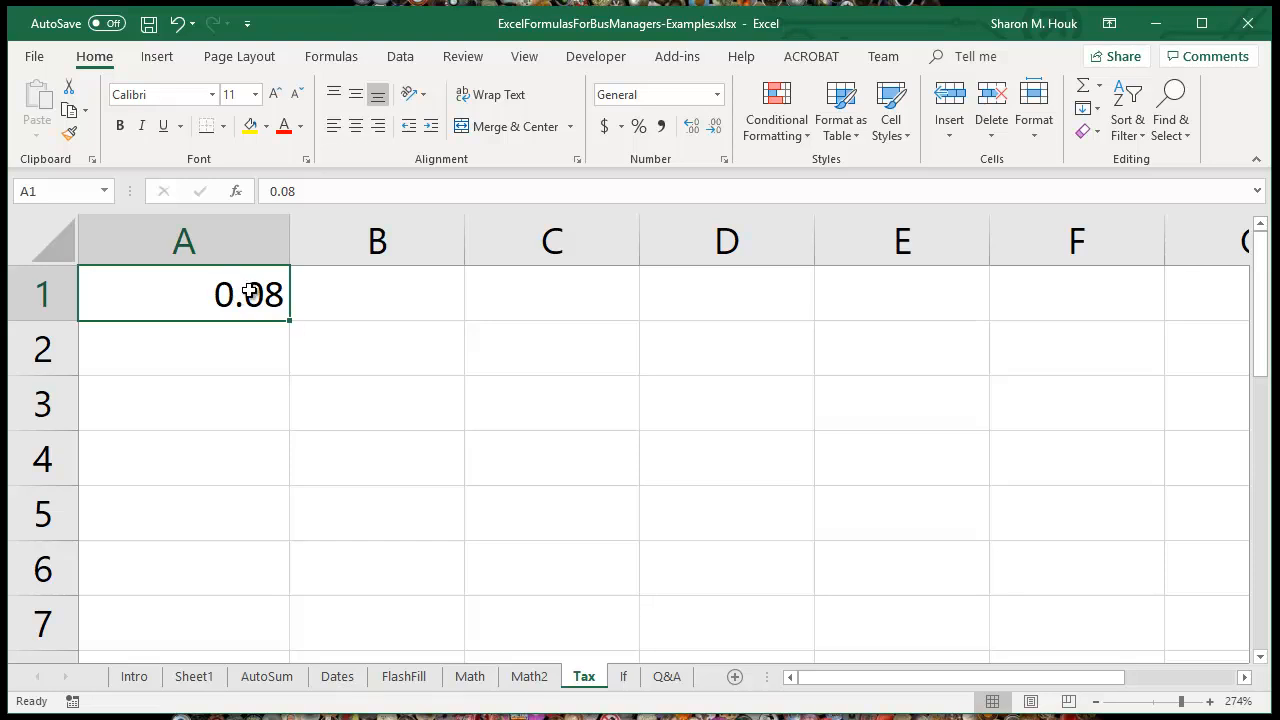
click(529, 677)
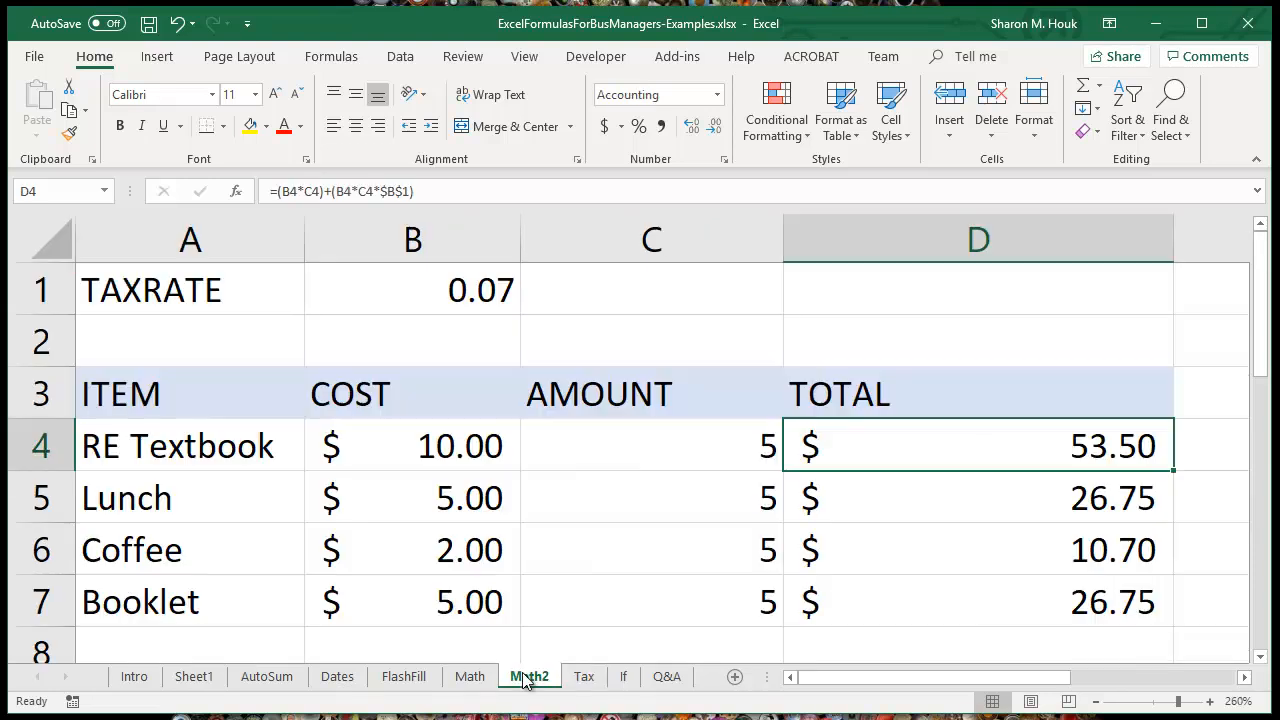
Step: Replace $B$1 in the D4 formula with Tax!$A$1 to reference the tax rate on the Tax sheet
click(444, 191)
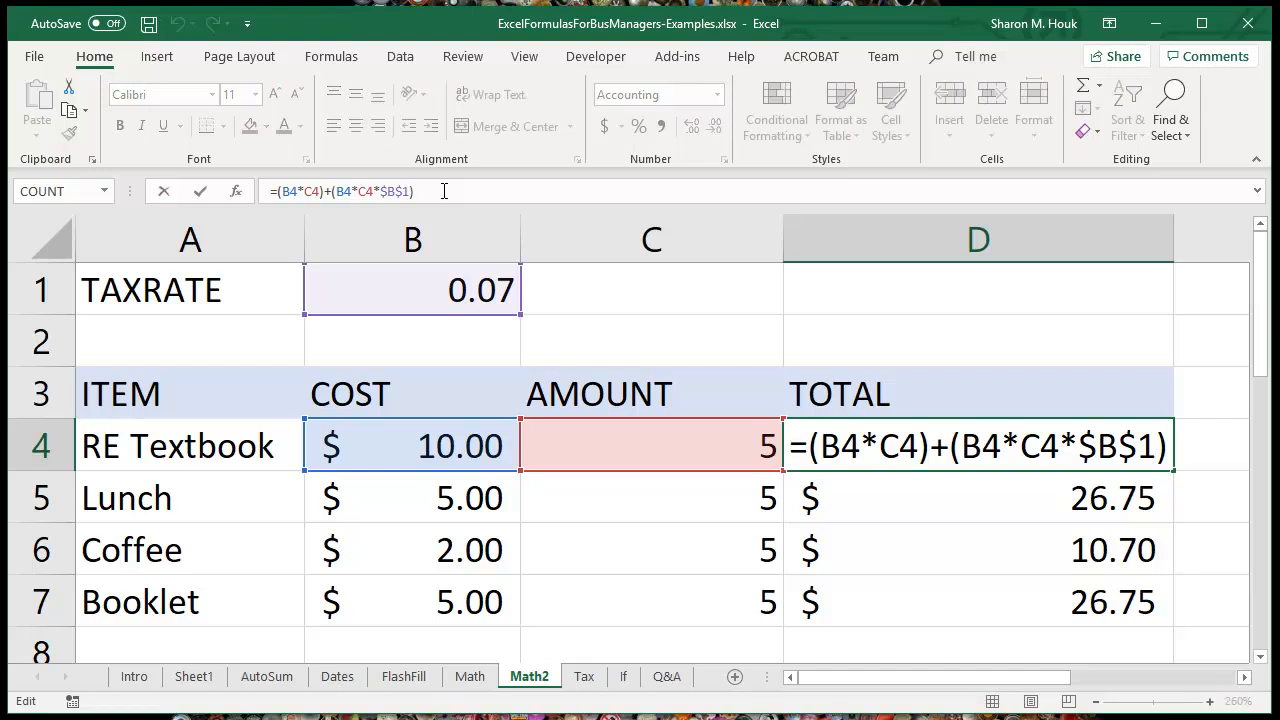
click(1079, 447)
text(Tax)
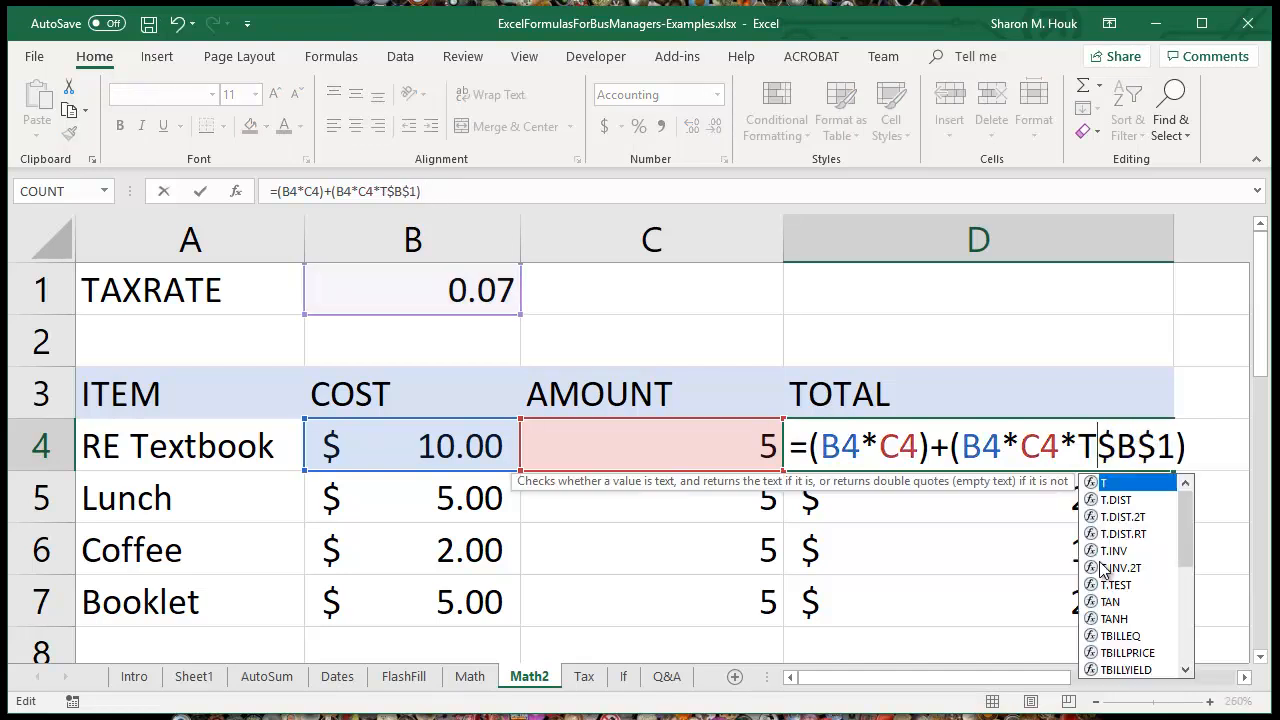
text(!)
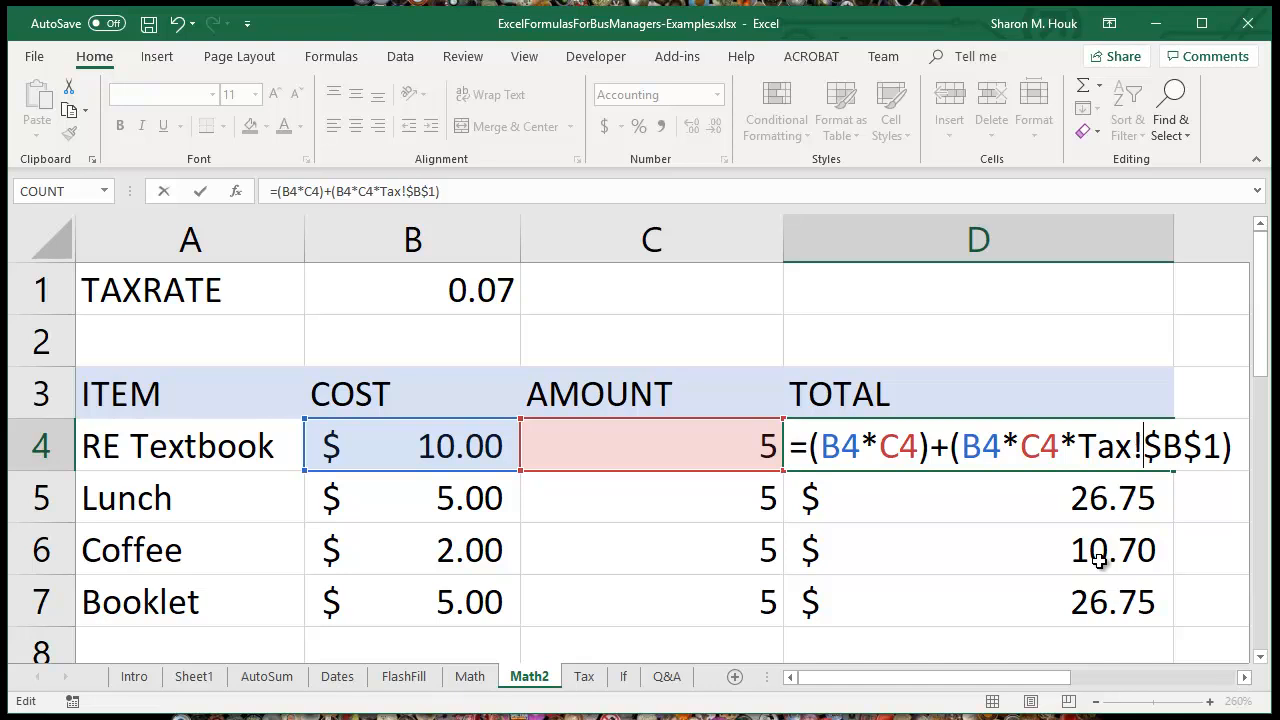
key(Right)
key(Delete)
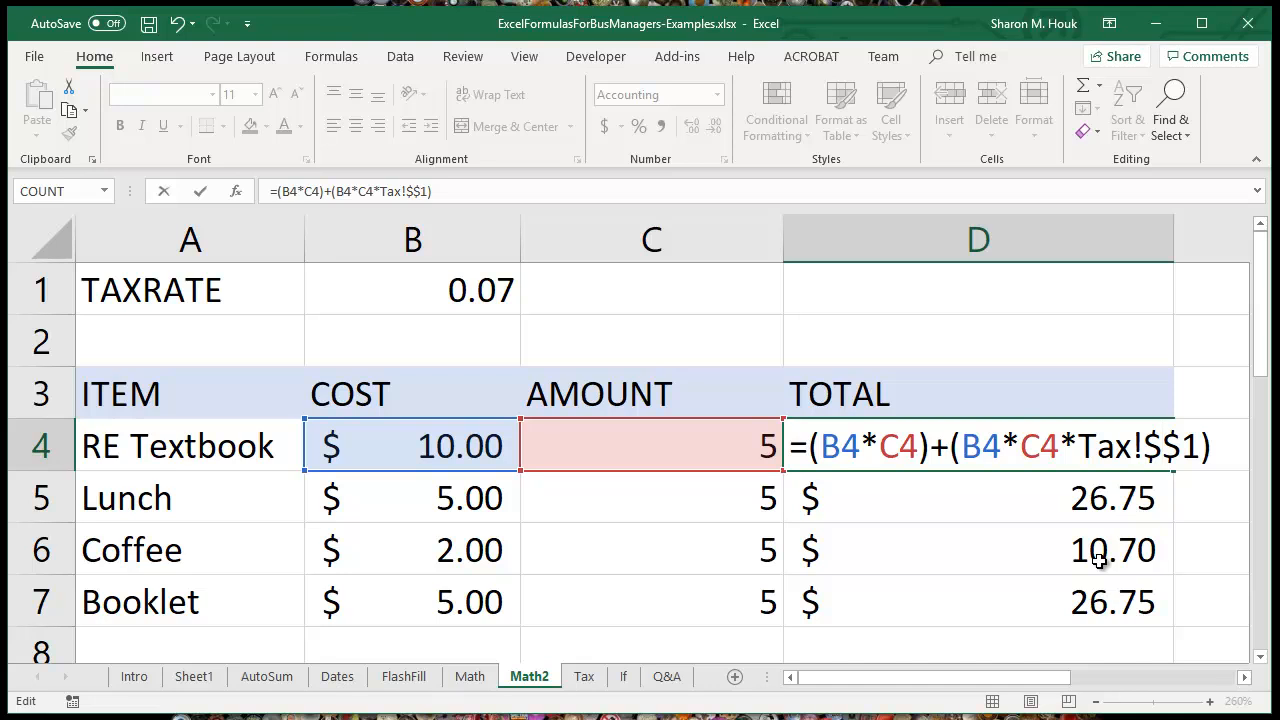
text(A)
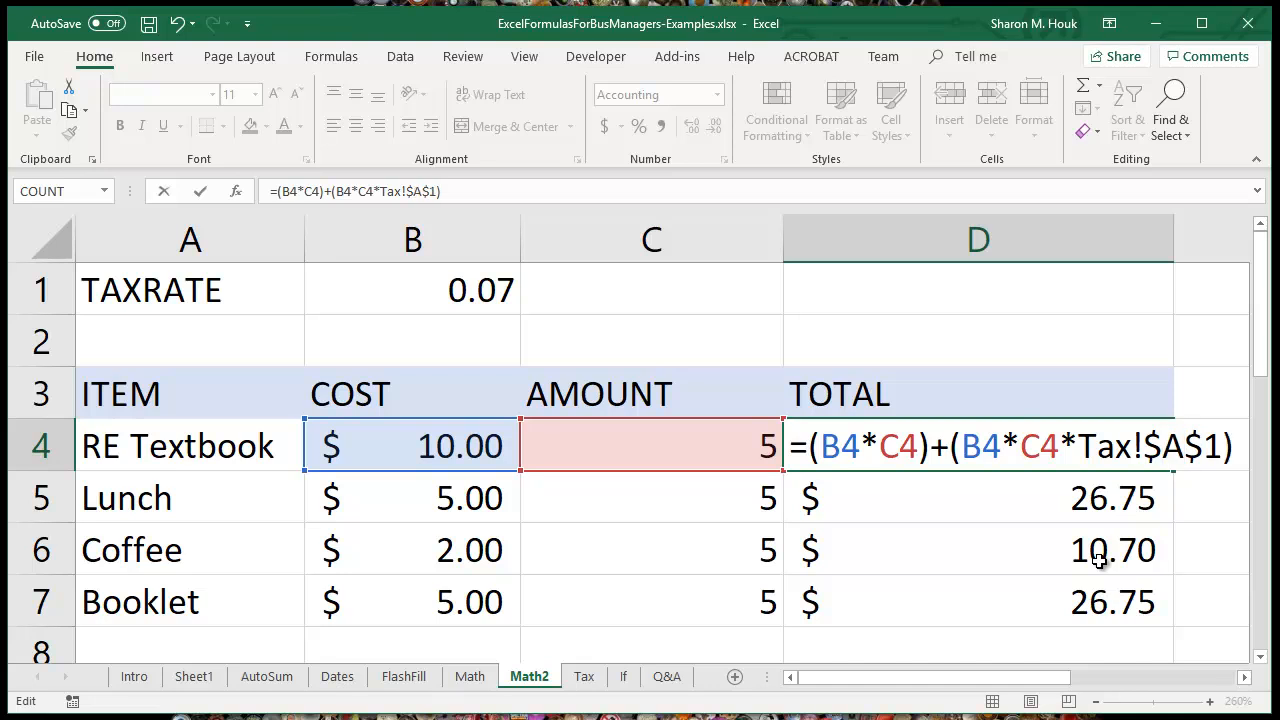
Step: Highlight the Tax! sheet prefix inside the D4 formula, commit the formula, and reselect D4
key(Left)
key(Left)
key(shift+Left)
key(shift+Left)
key(shift+Left)
key(shift+Left)
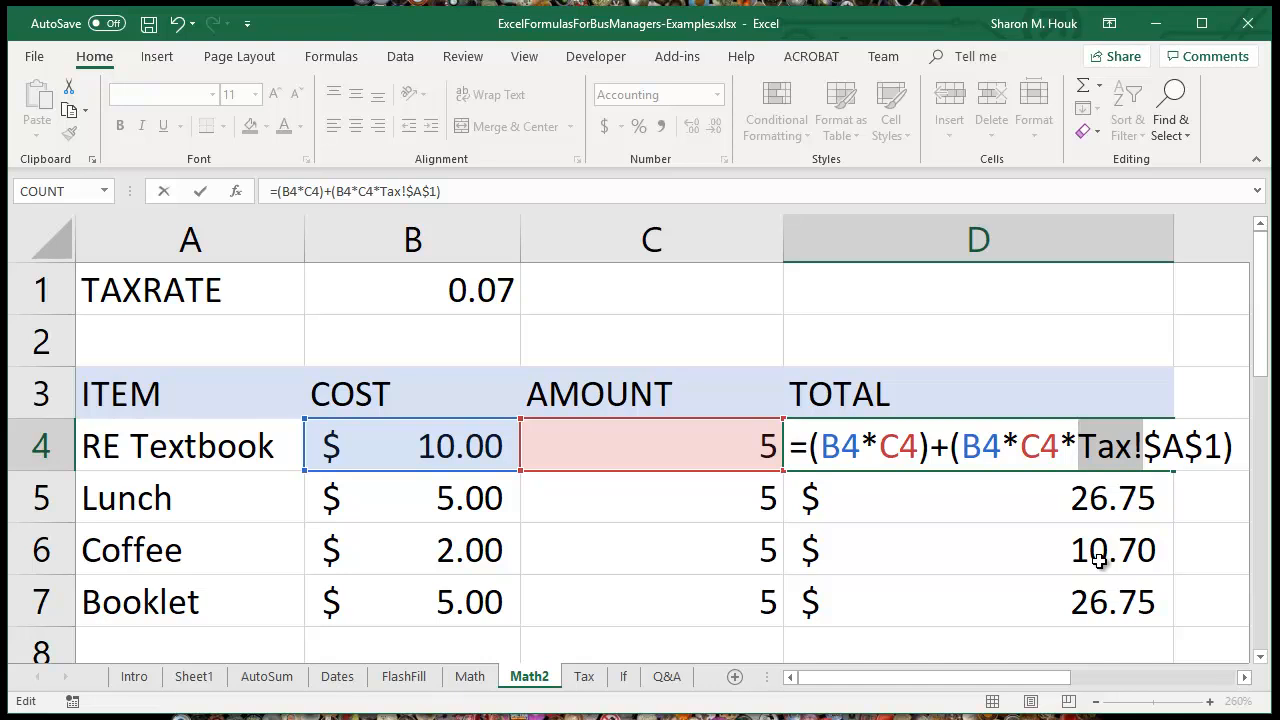
key(Return)
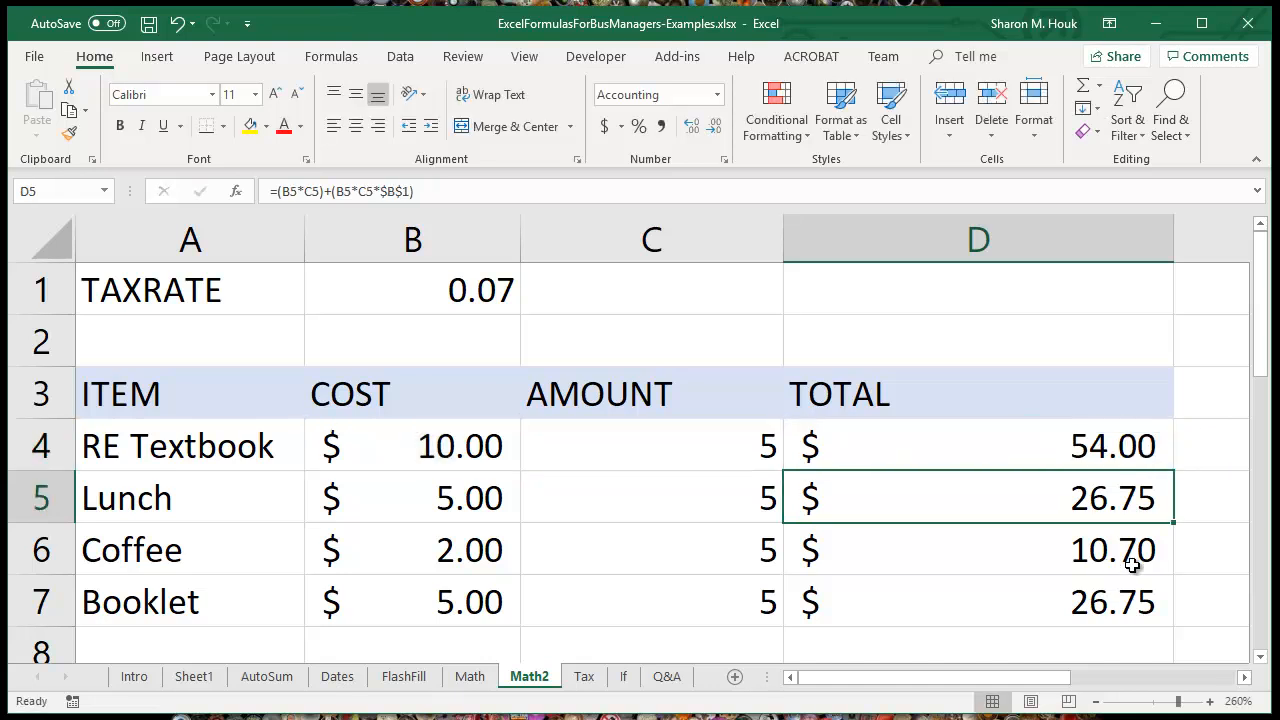
click(1110, 448)
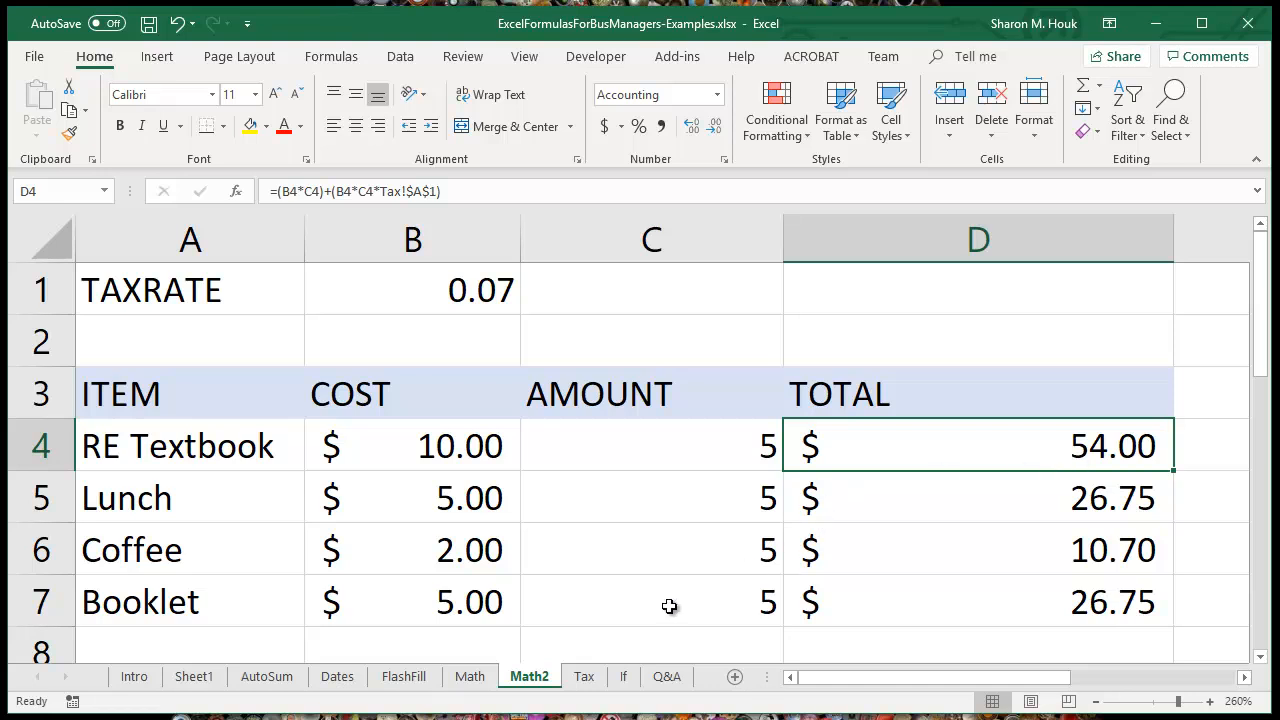
Step: On the If sheet, add an Equal To highlight rule for 15 to B2:B6 with Light Red Fill with Dark Red Text
click(623, 677)
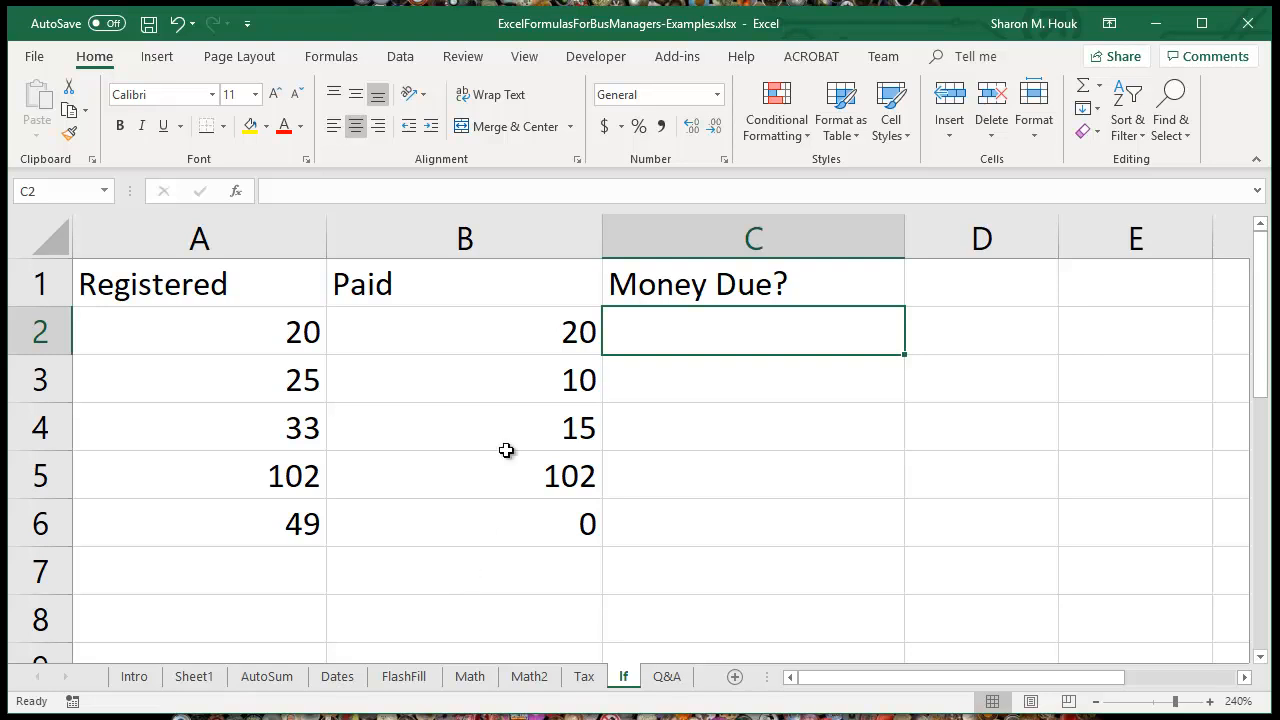
drag(521, 335, 522, 512)
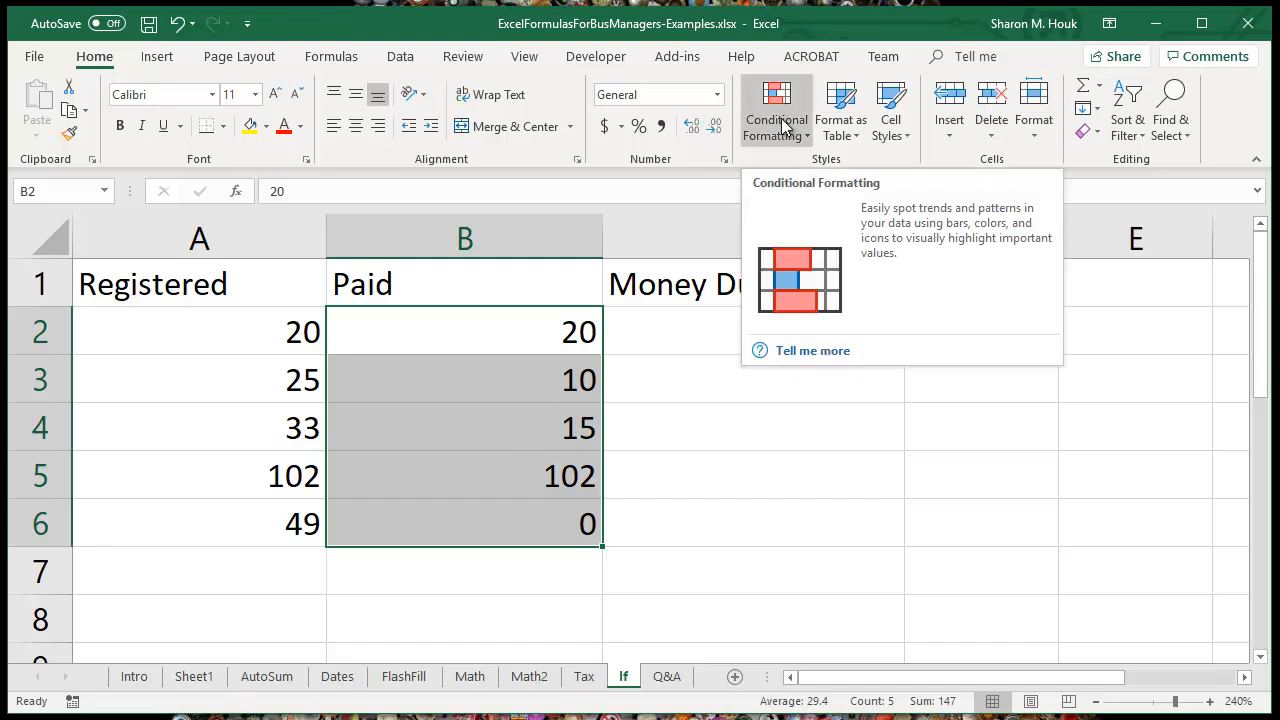
click(783, 127)
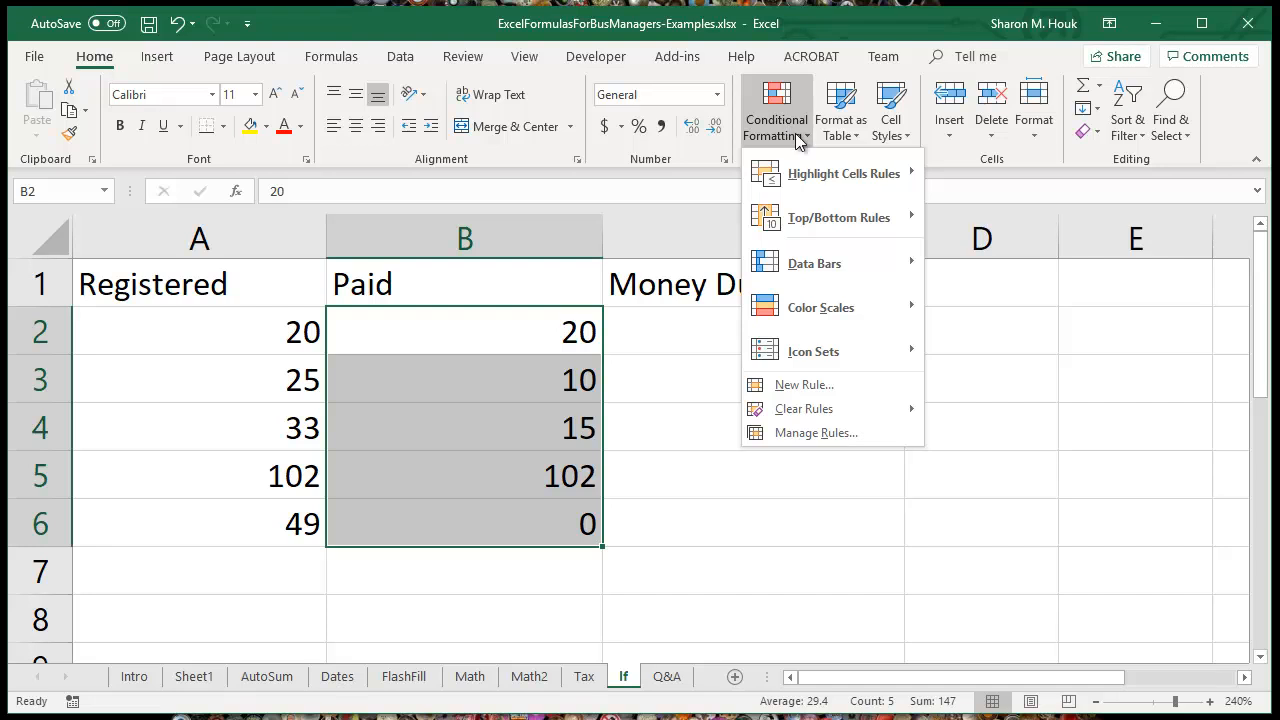
mouse_move(832, 178)
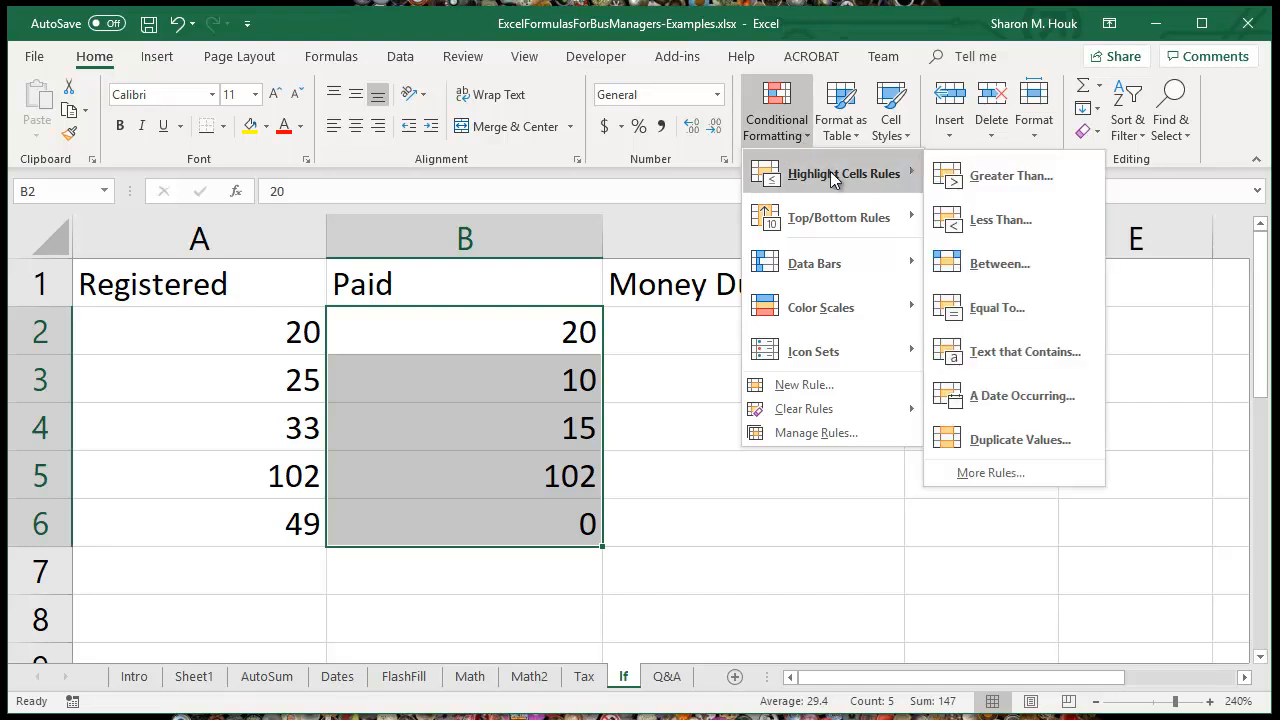
click(1032, 309)
text(51)
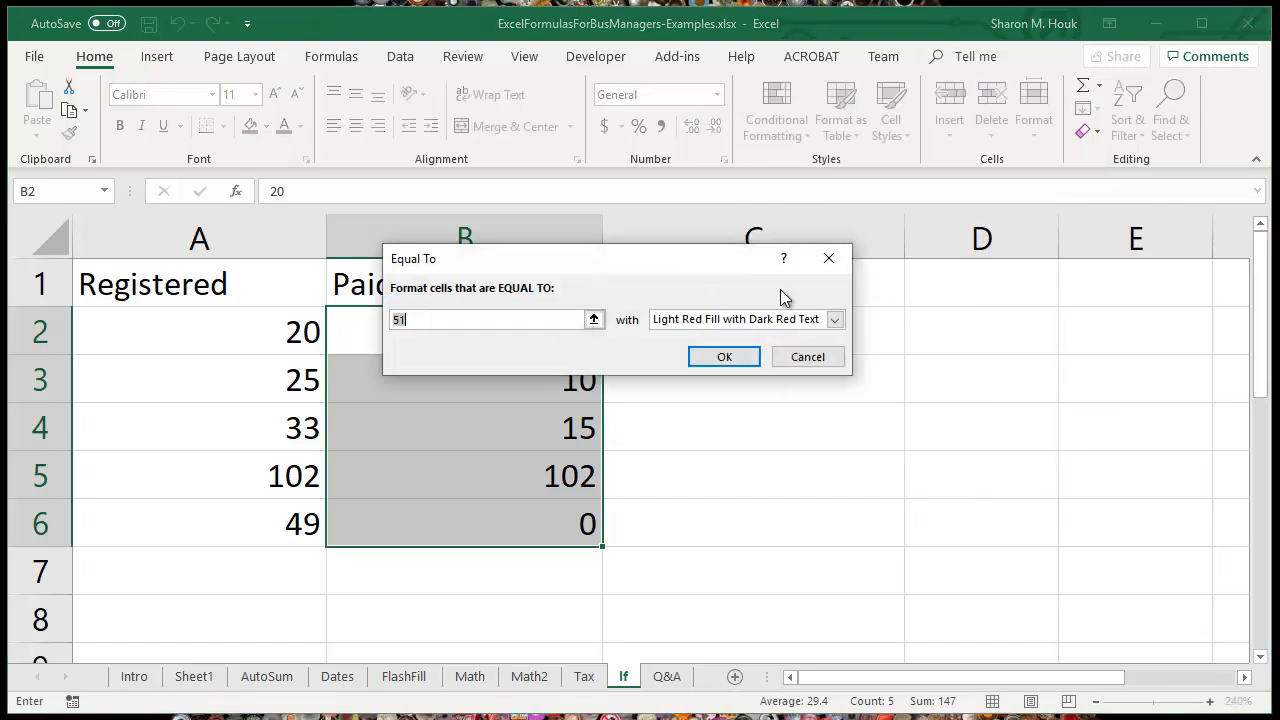
drag(620, 262, 815, 155)
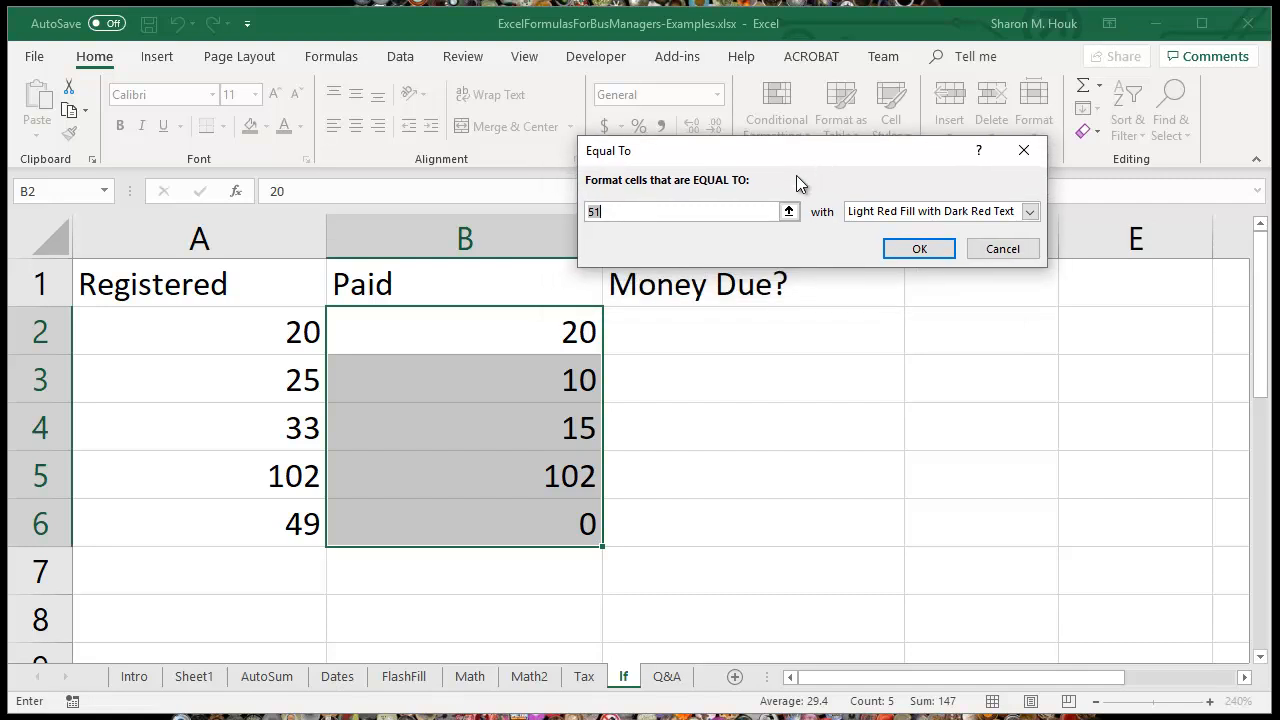
key(BackSpace)
key(BackSpace)
text(15)
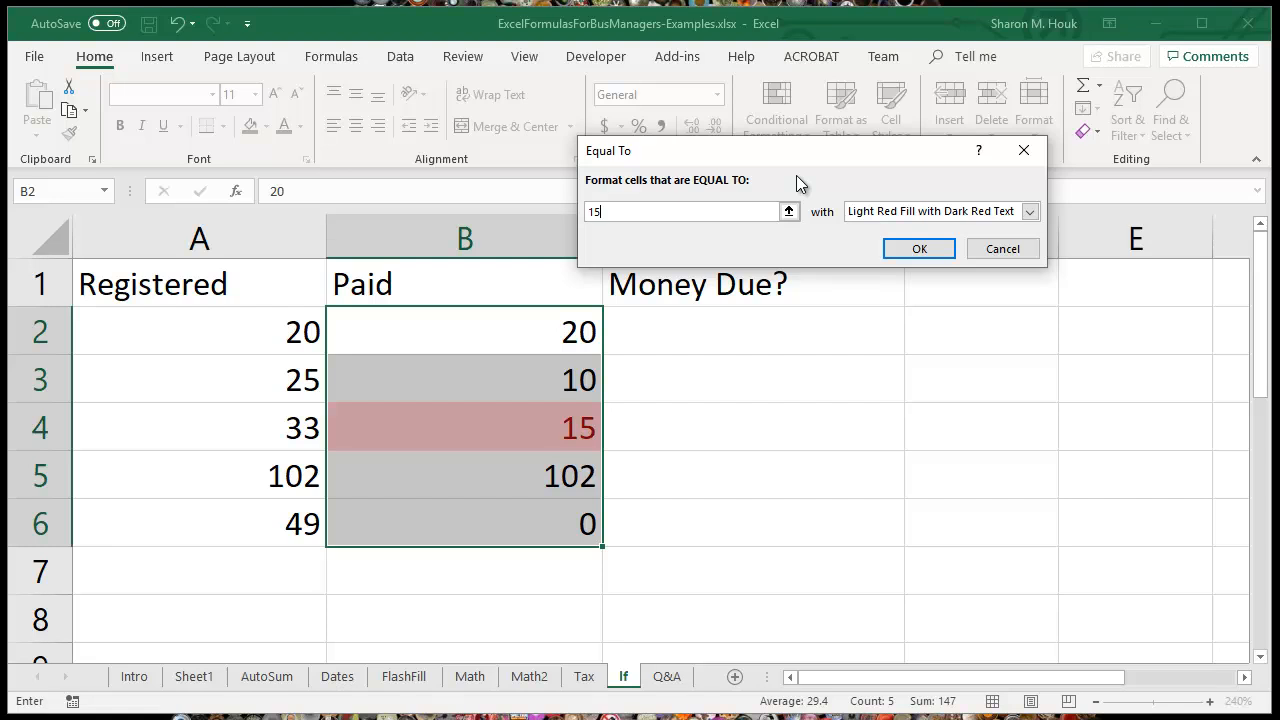
click(919, 248)
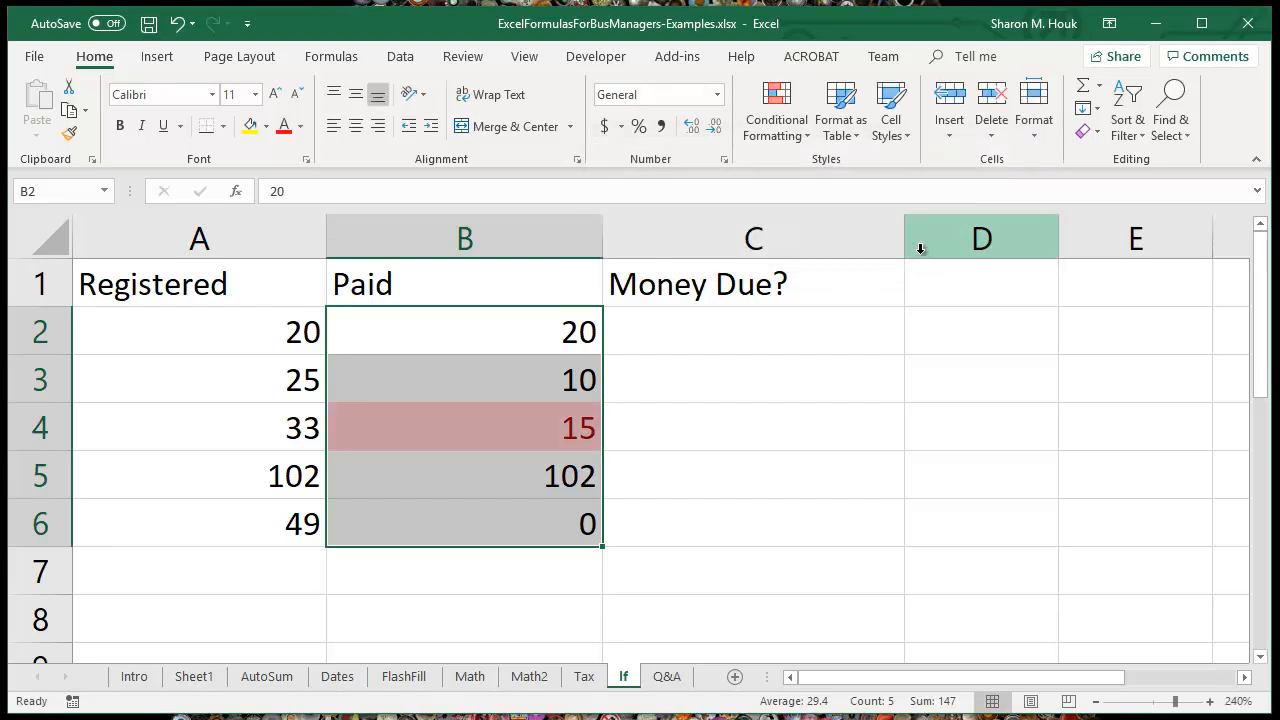
click(502, 584)
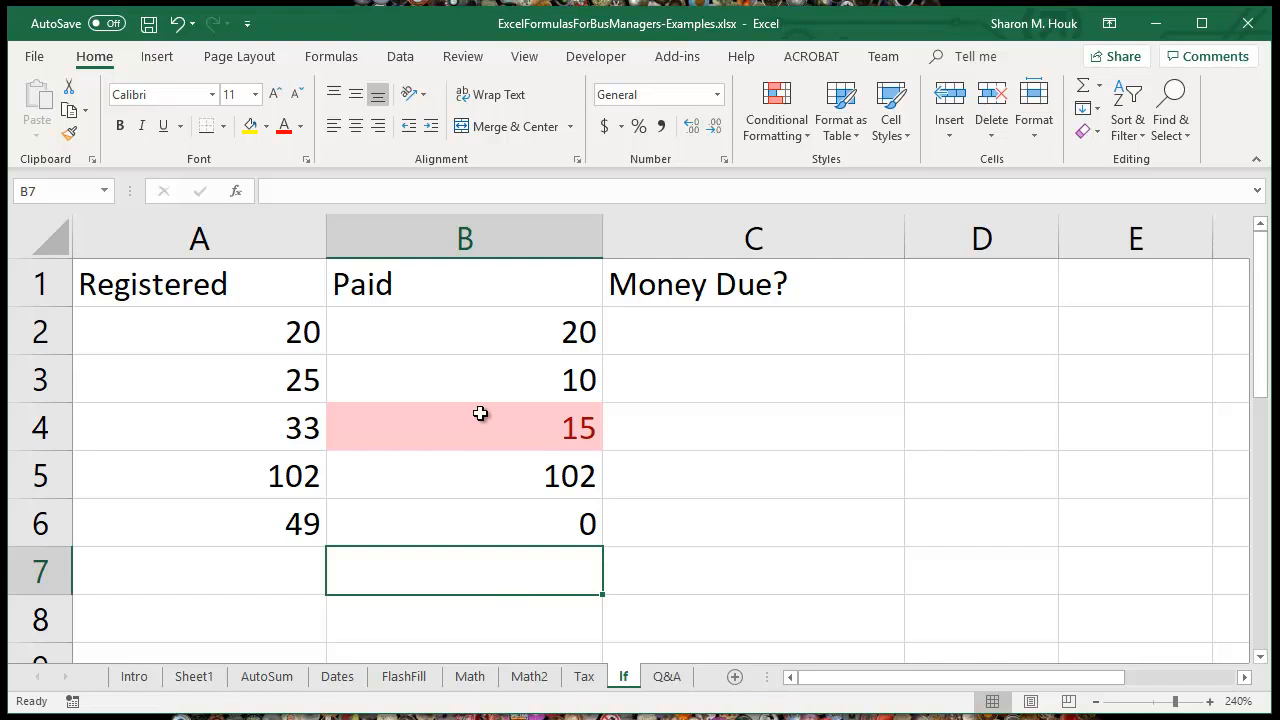
drag(545, 335, 519, 511)
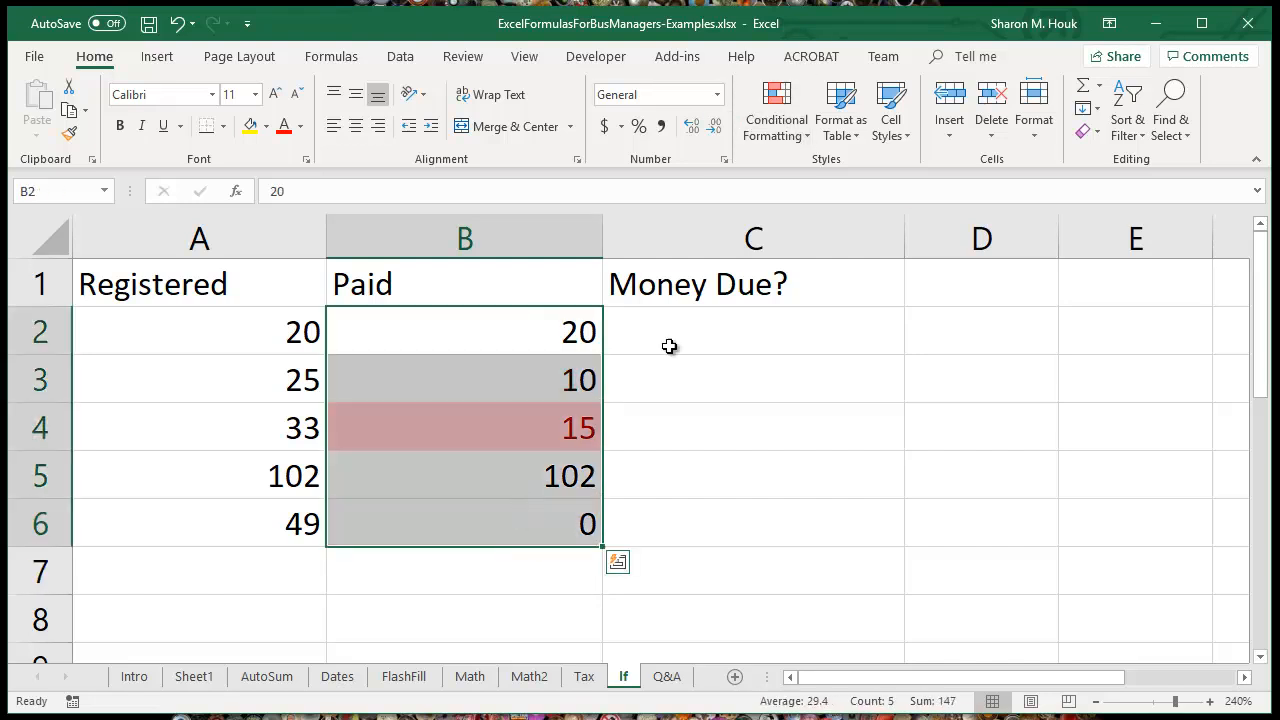
click(780, 113)
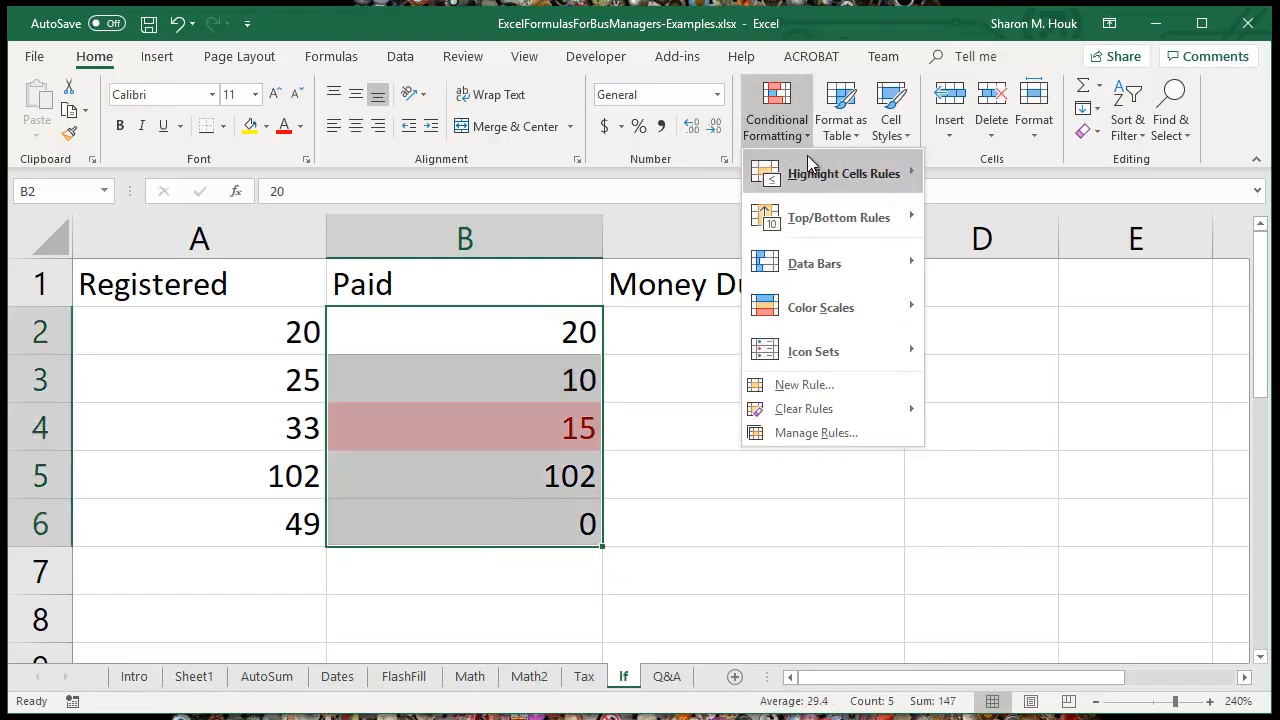
mouse_move(812, 166)
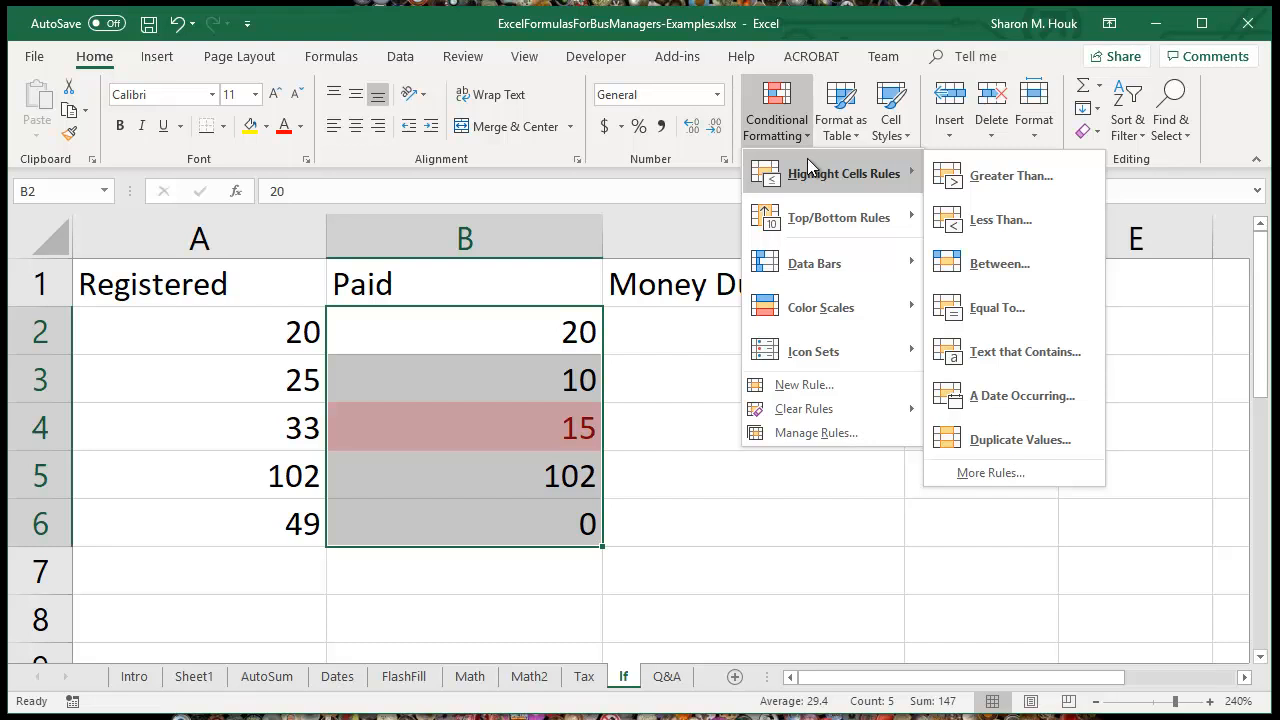
click(496, 409)
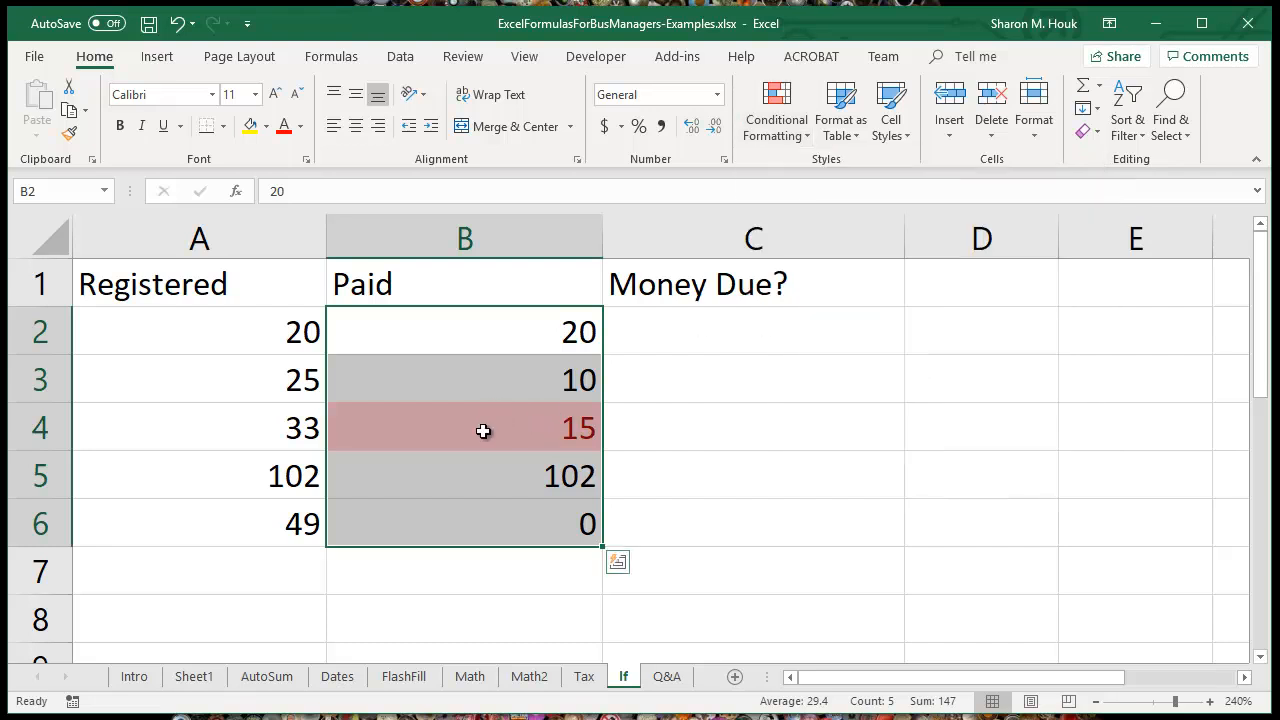
click(492, 328)
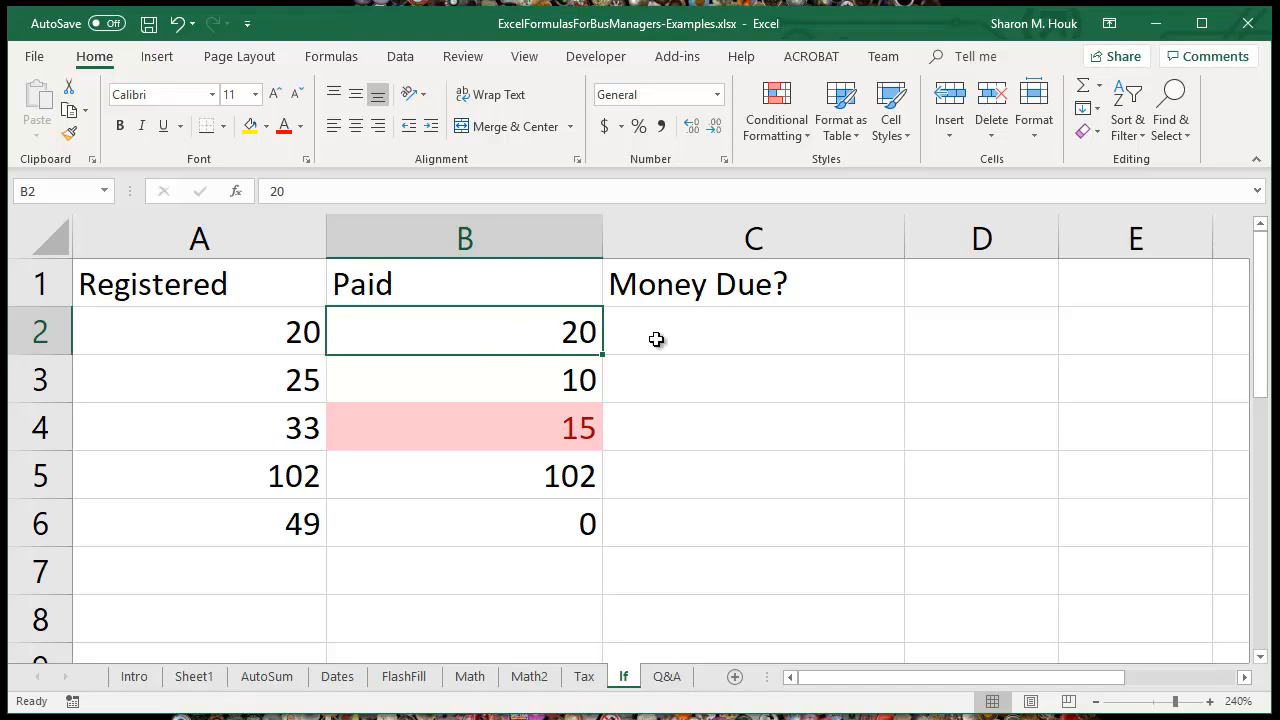
Step: Write the formula =IF(A2=B2,"Equal","Not Equal") in C2 to compare the registered and paid values
click(700, 337)
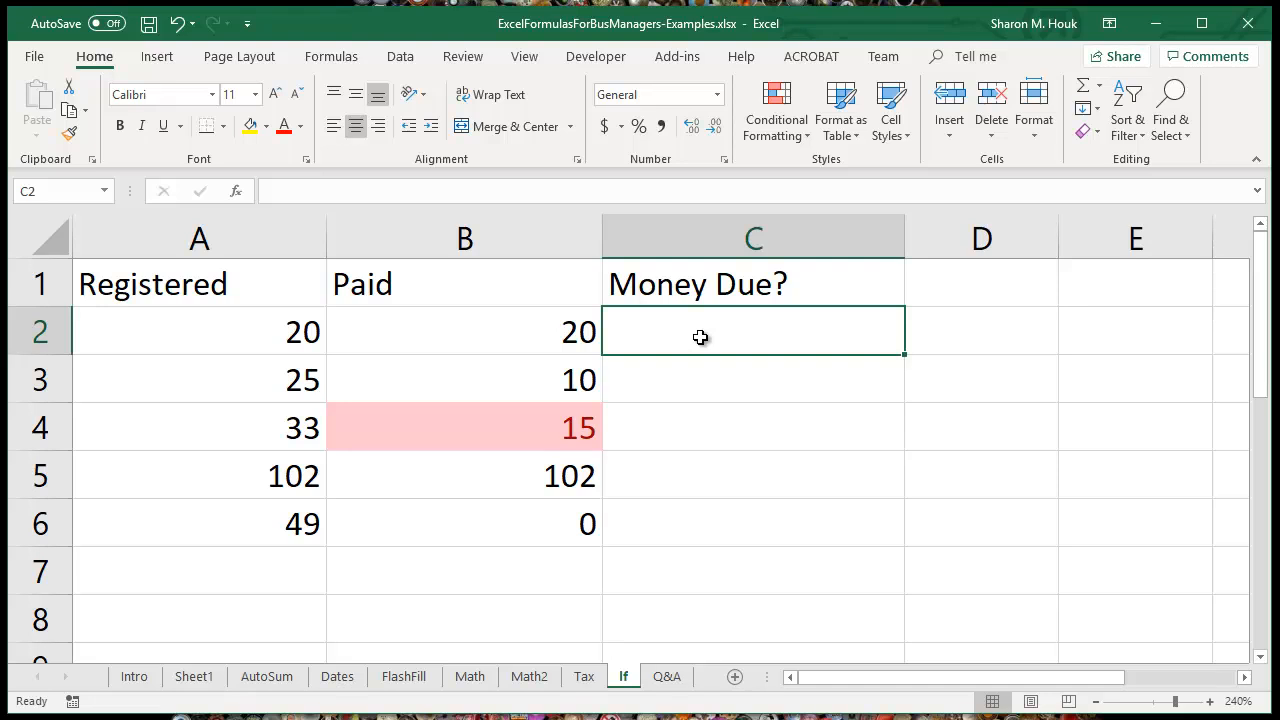
text(=IF)
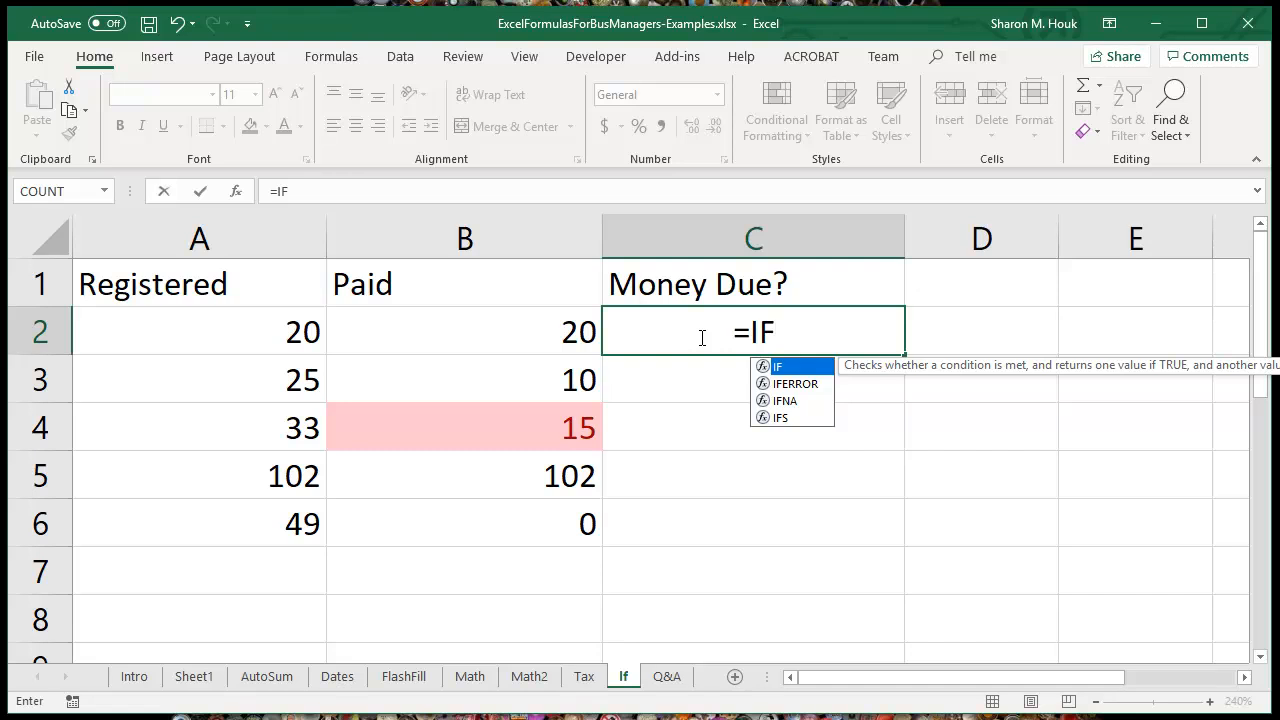
text(()
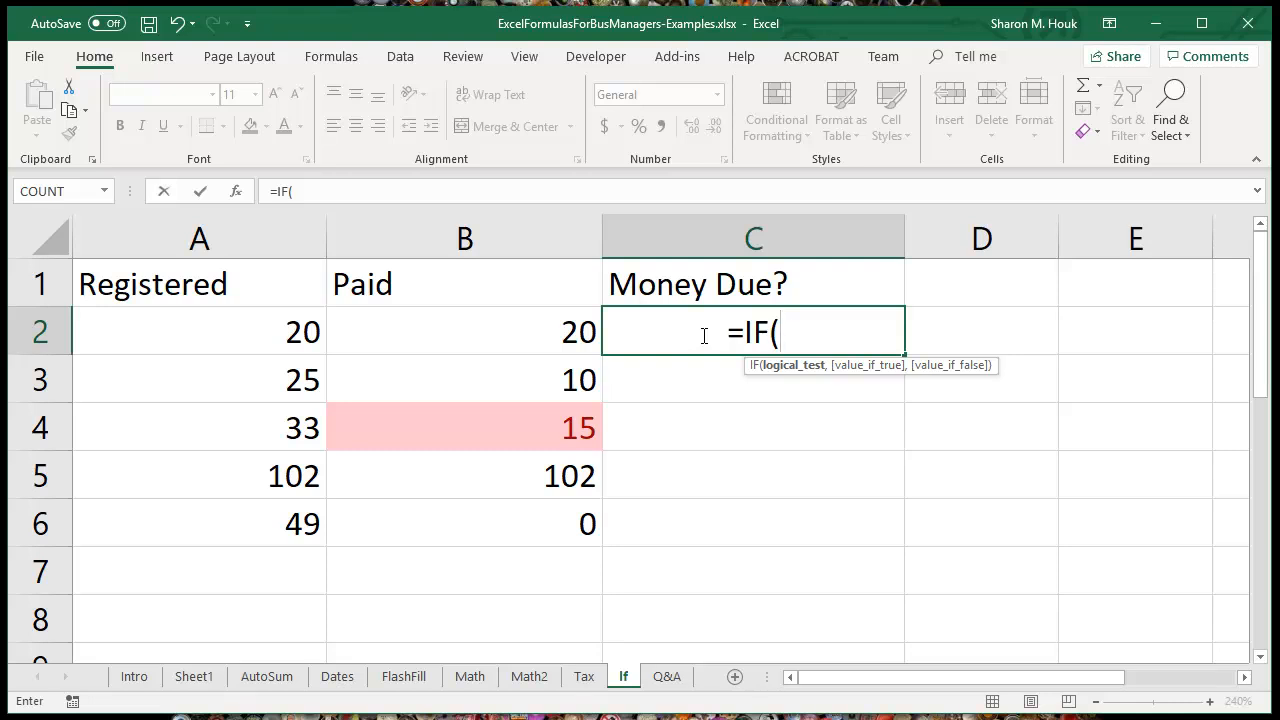
click(285, 339)
text(=)
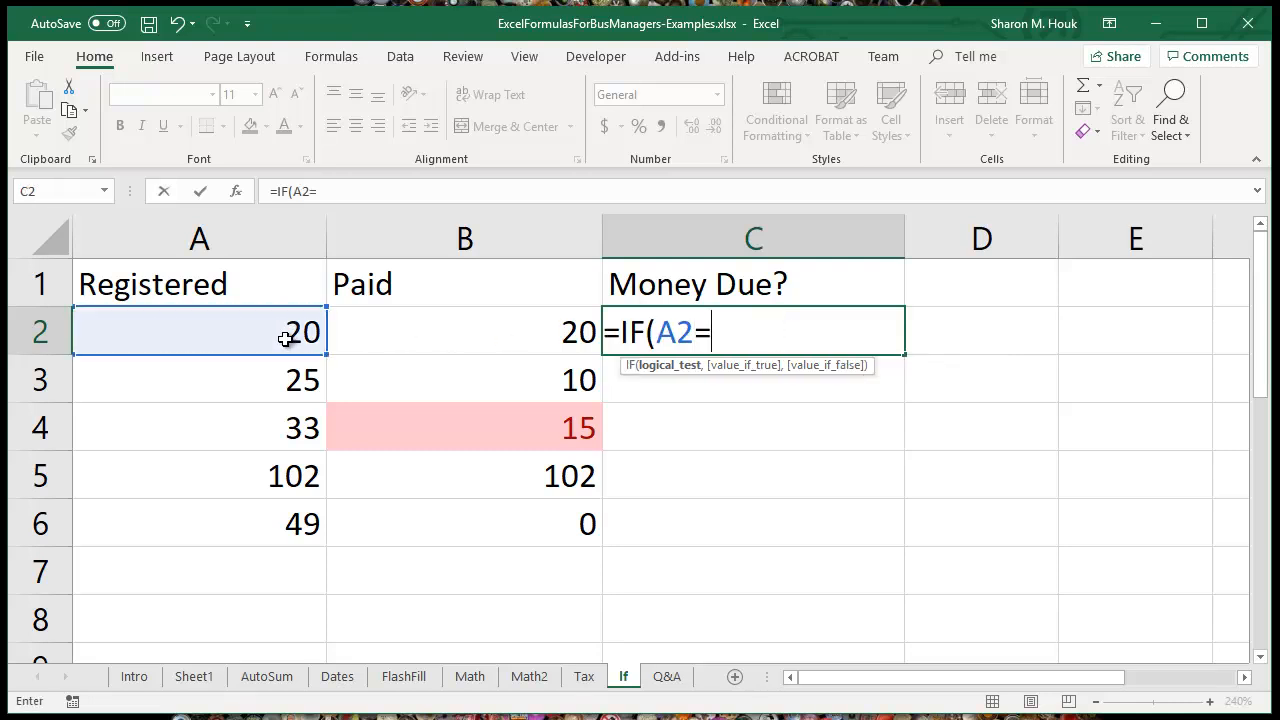
click(471, 330)
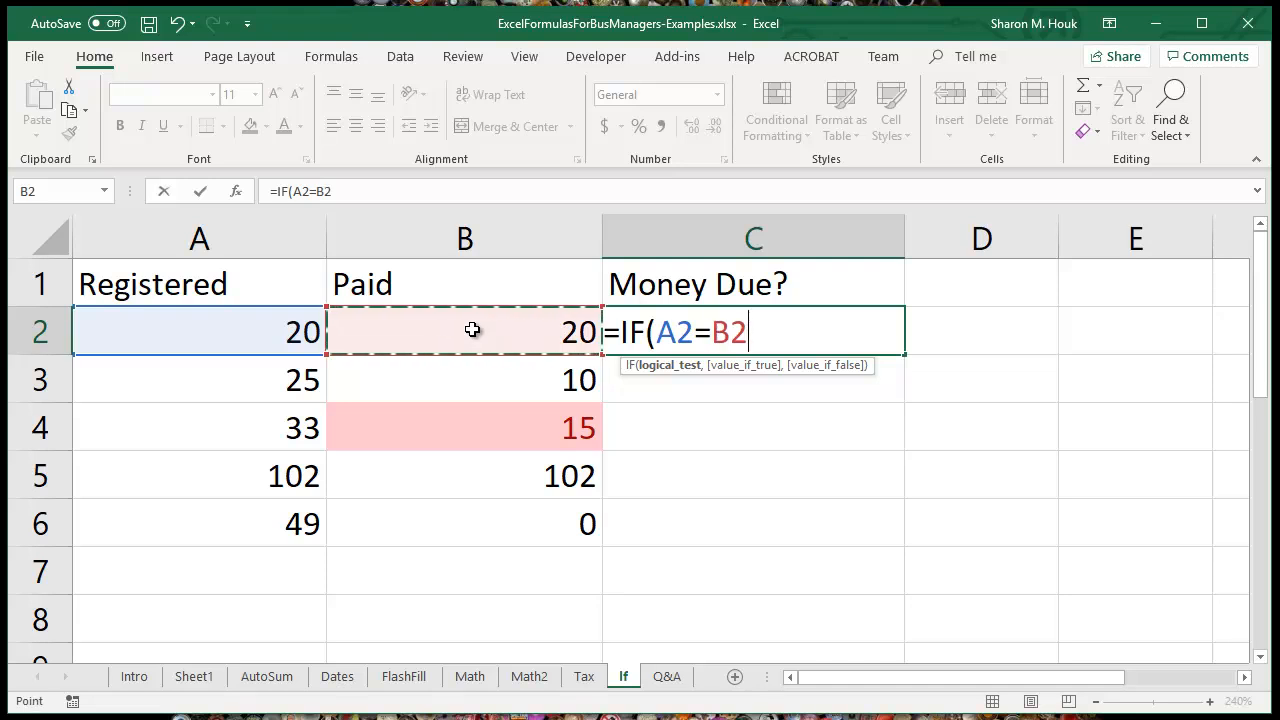
text(,)
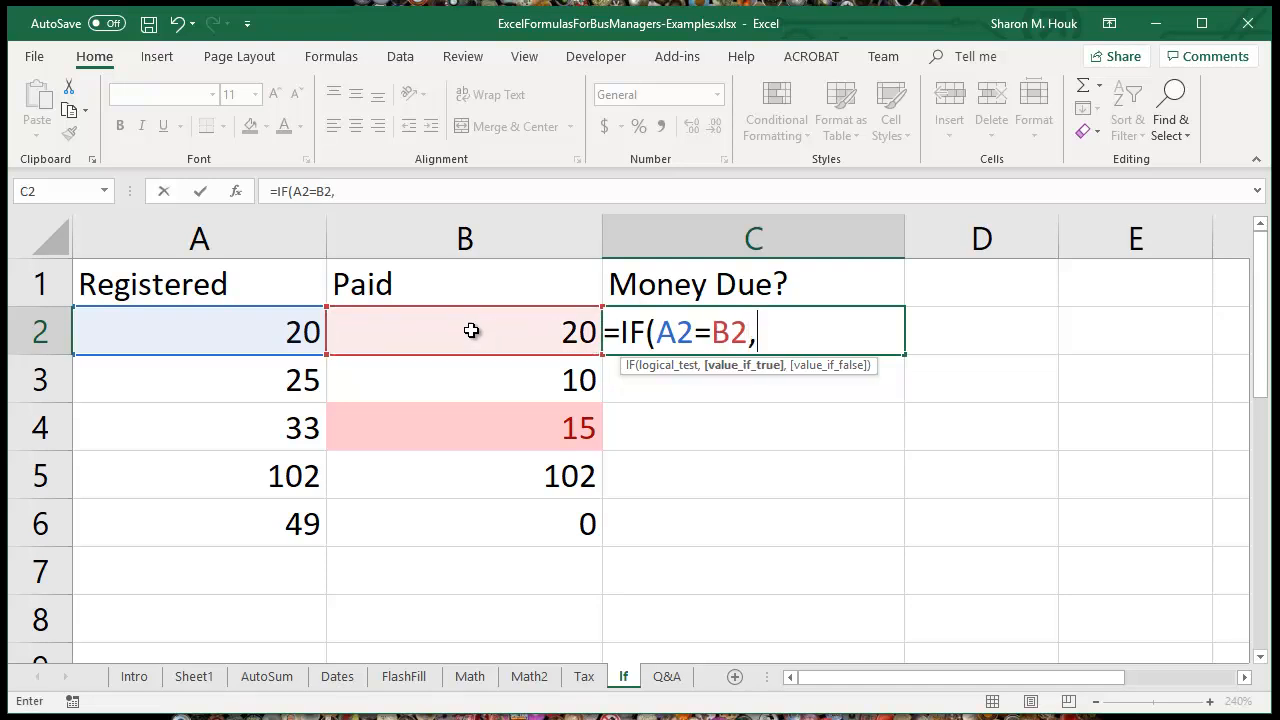
text("Equal",)
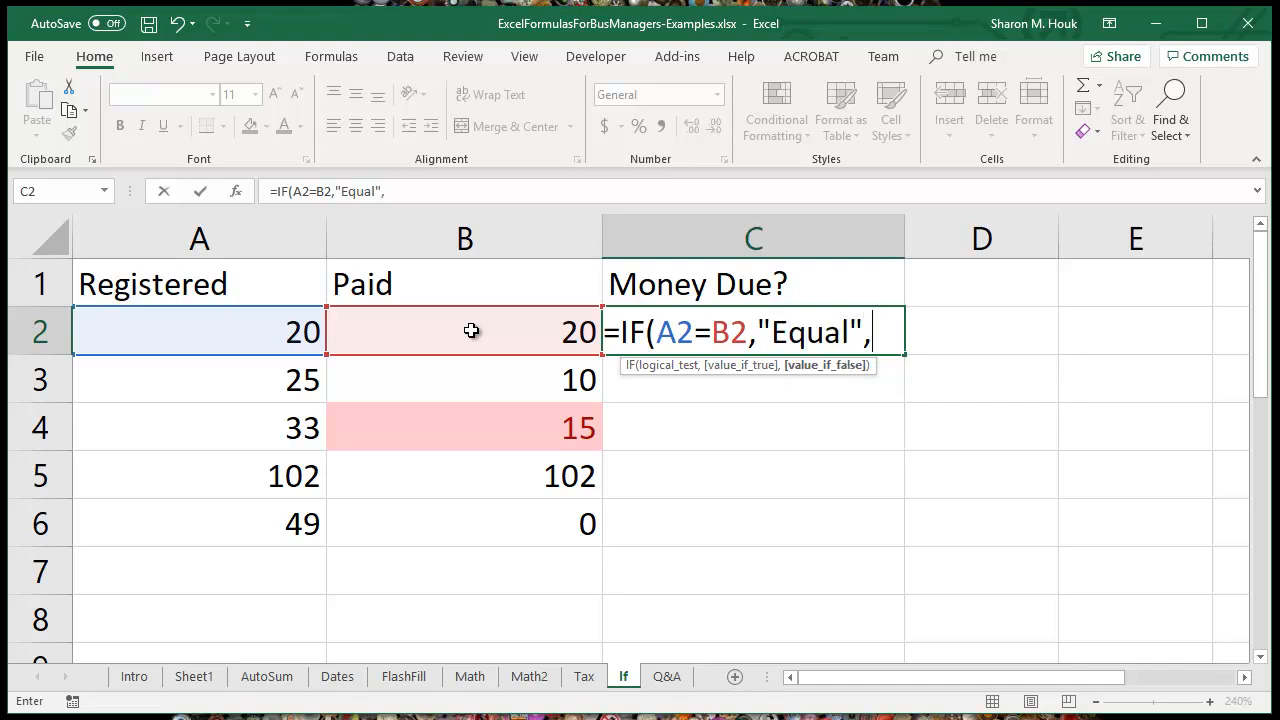
text("No)
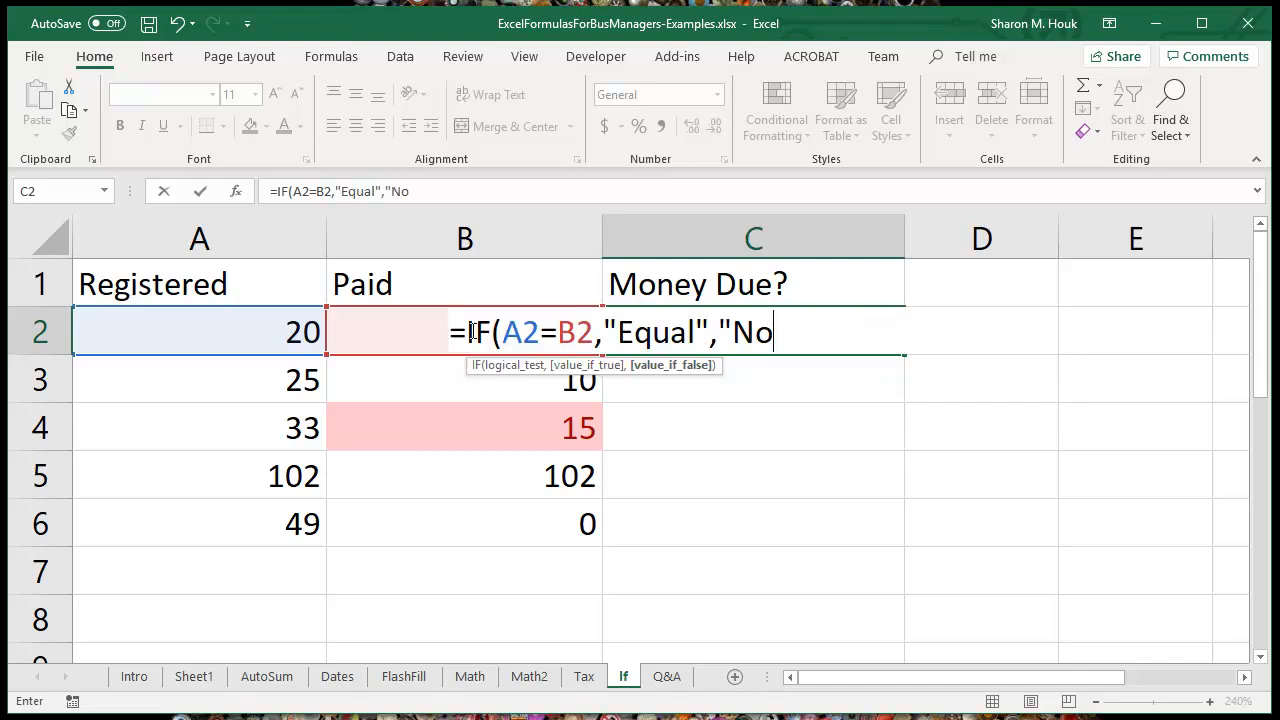
text(t Equal"))
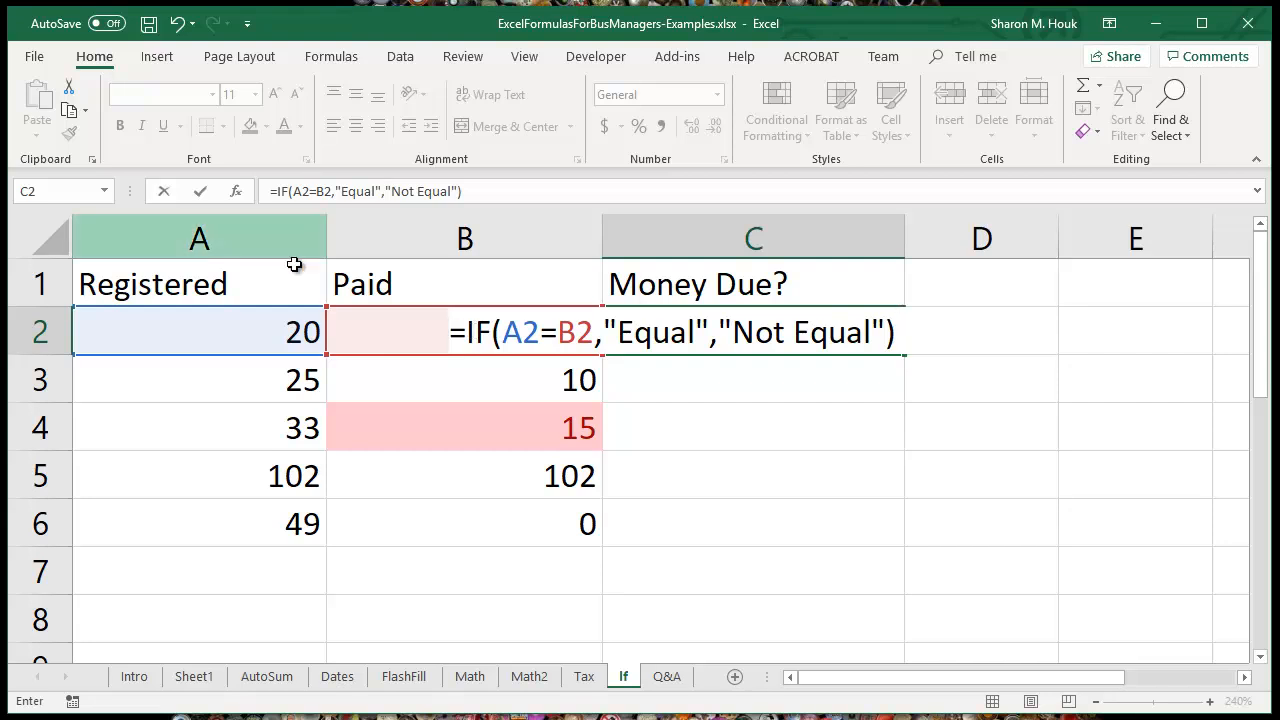
Step: Highlight the separating commas and the arguments inside the C2 IF formula, and commit the formula
click(600, 334)
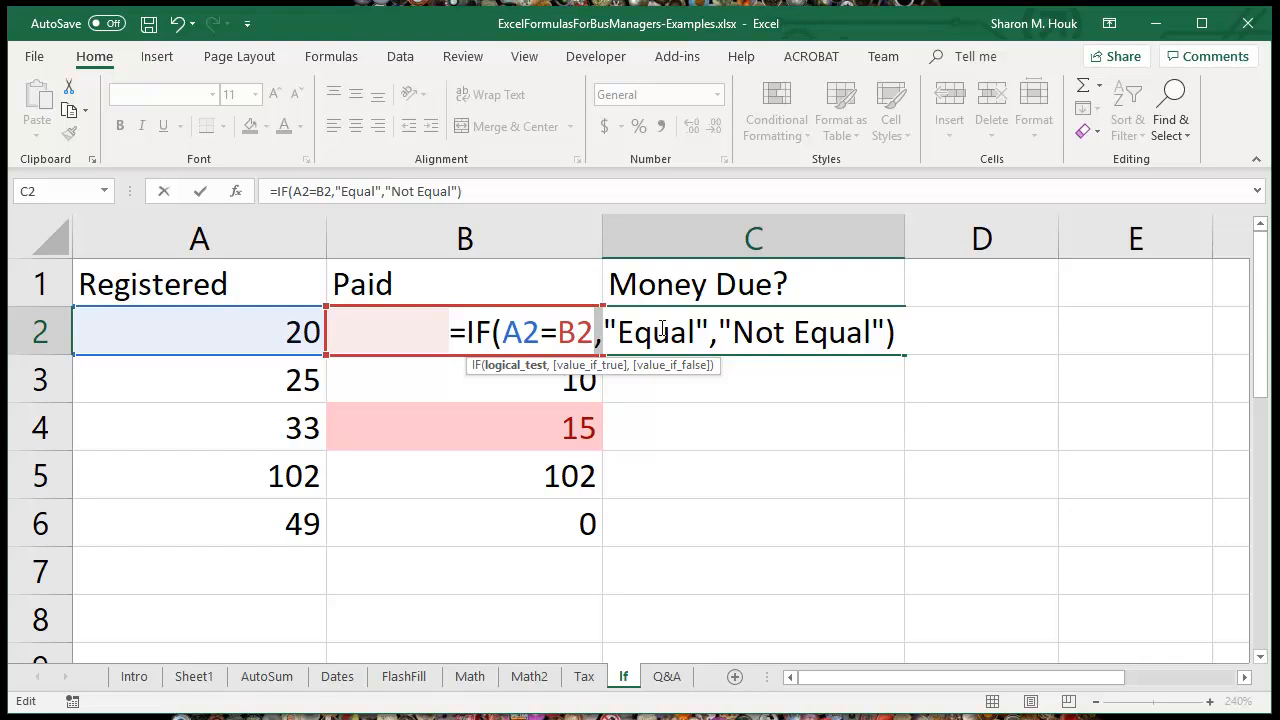
click(712, 338)
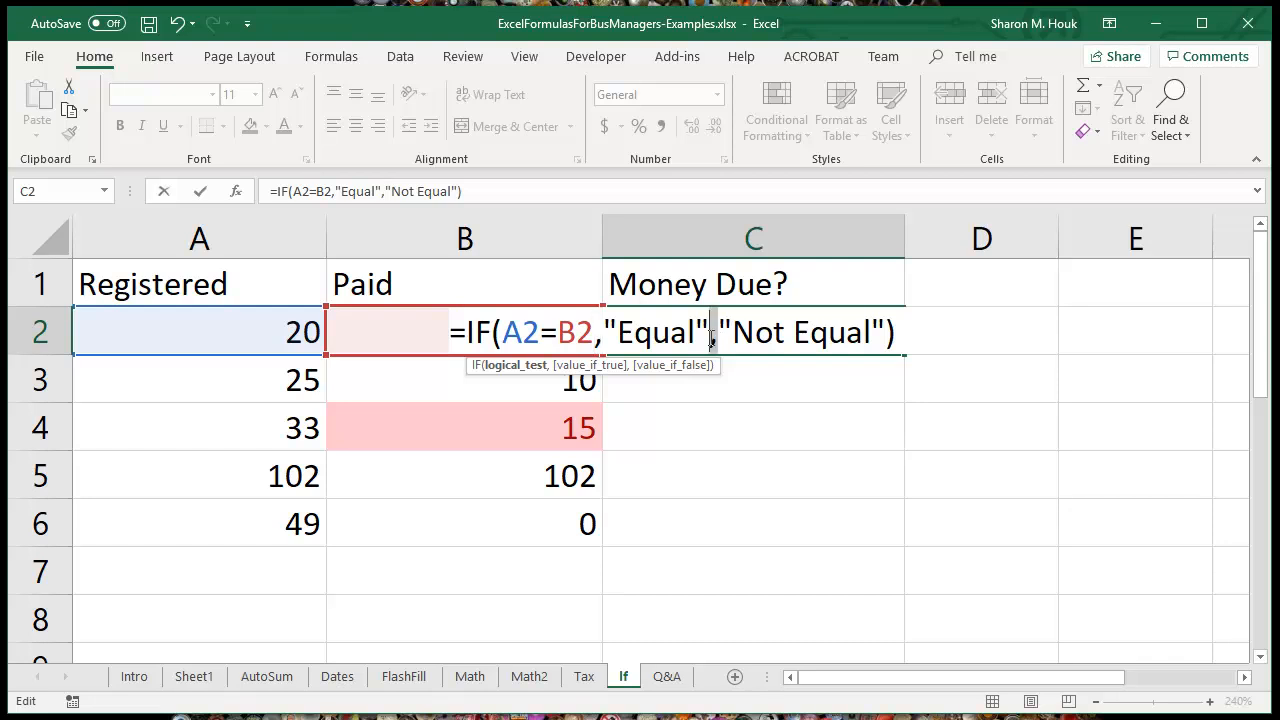
click(602, 336)
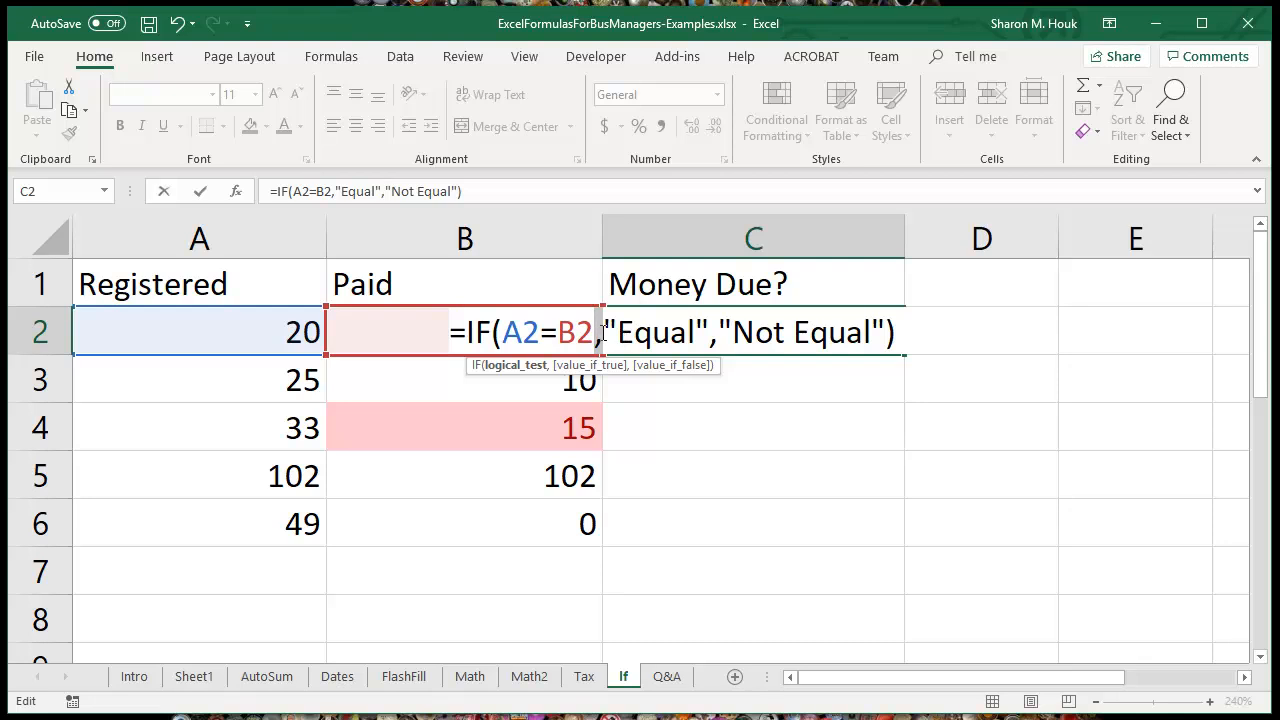
drag(503, 332, 886, 334)
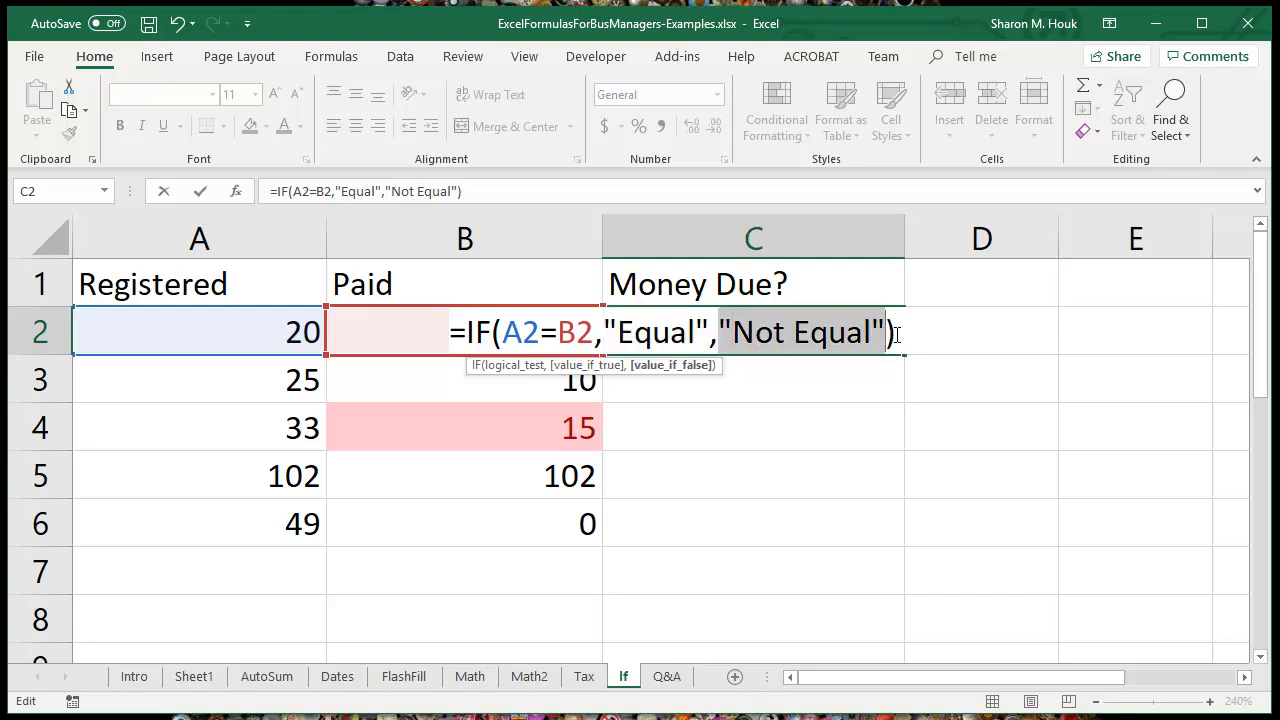
click(898, 332)
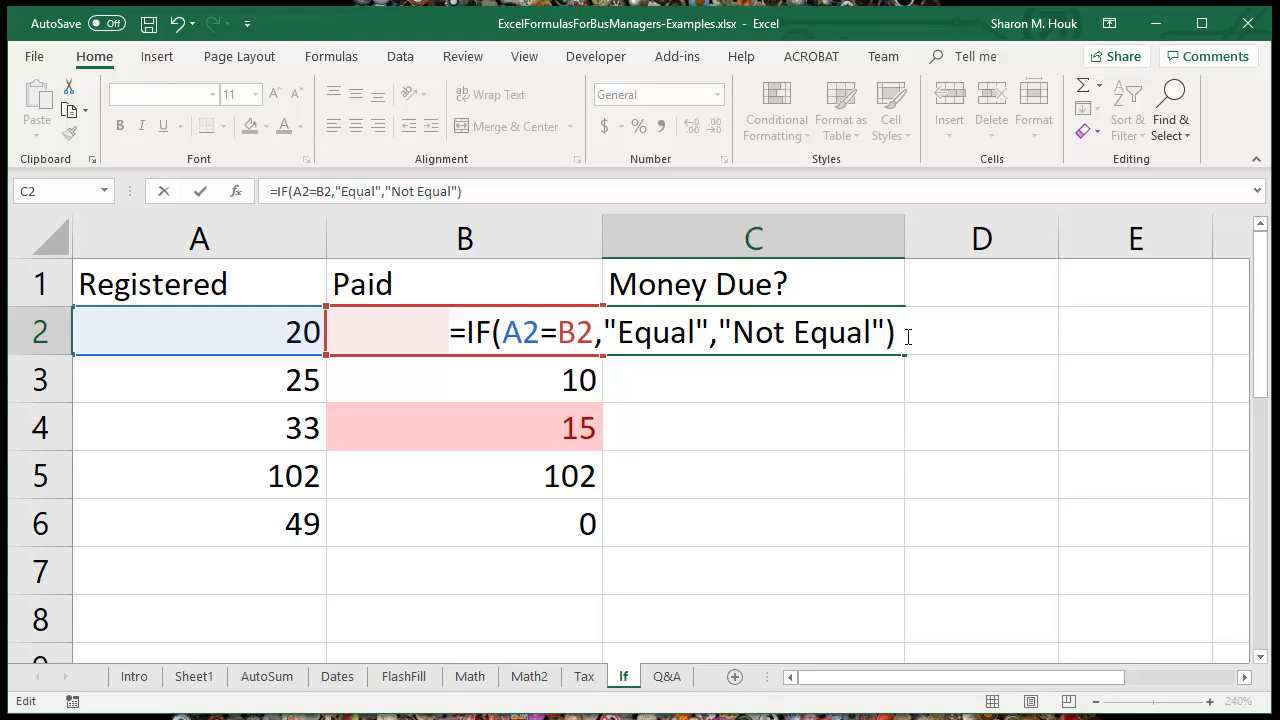
key(Return)
Step: Fill the IF formula from C2 down through C6 and check the copied formulas in C3 and C4
click(825, 331)
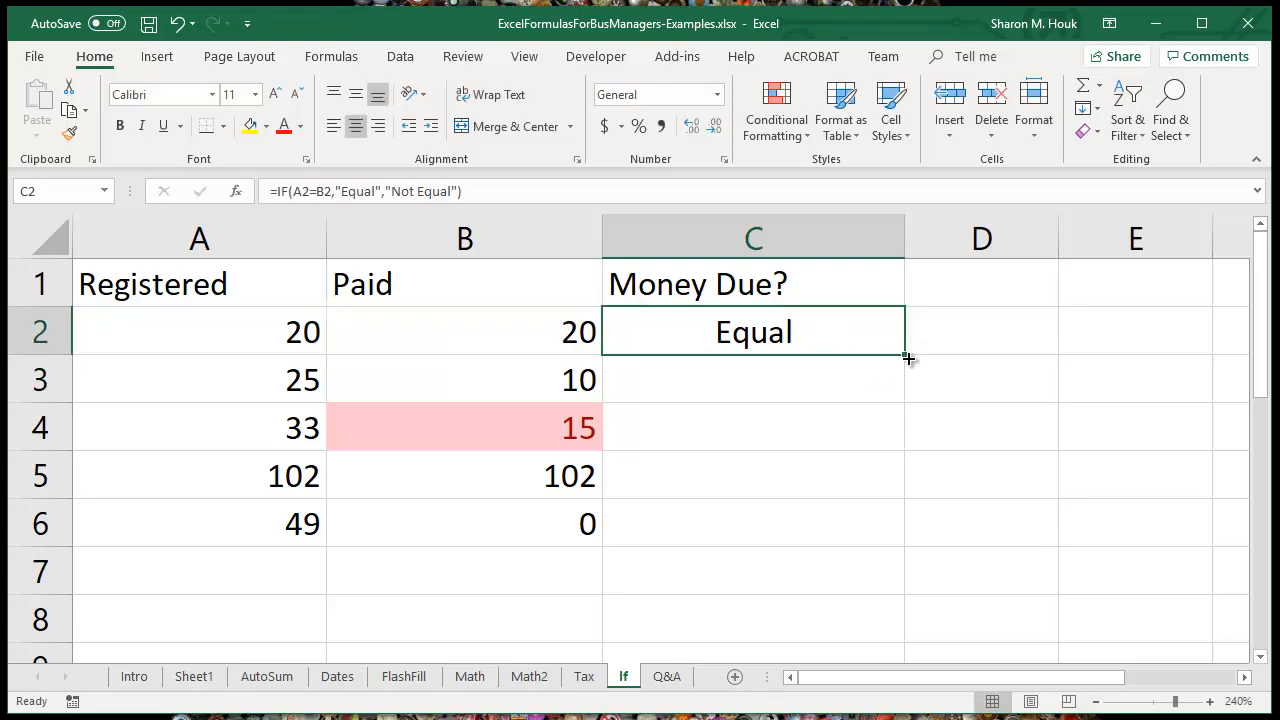
drag(904, 354, 909, 547)
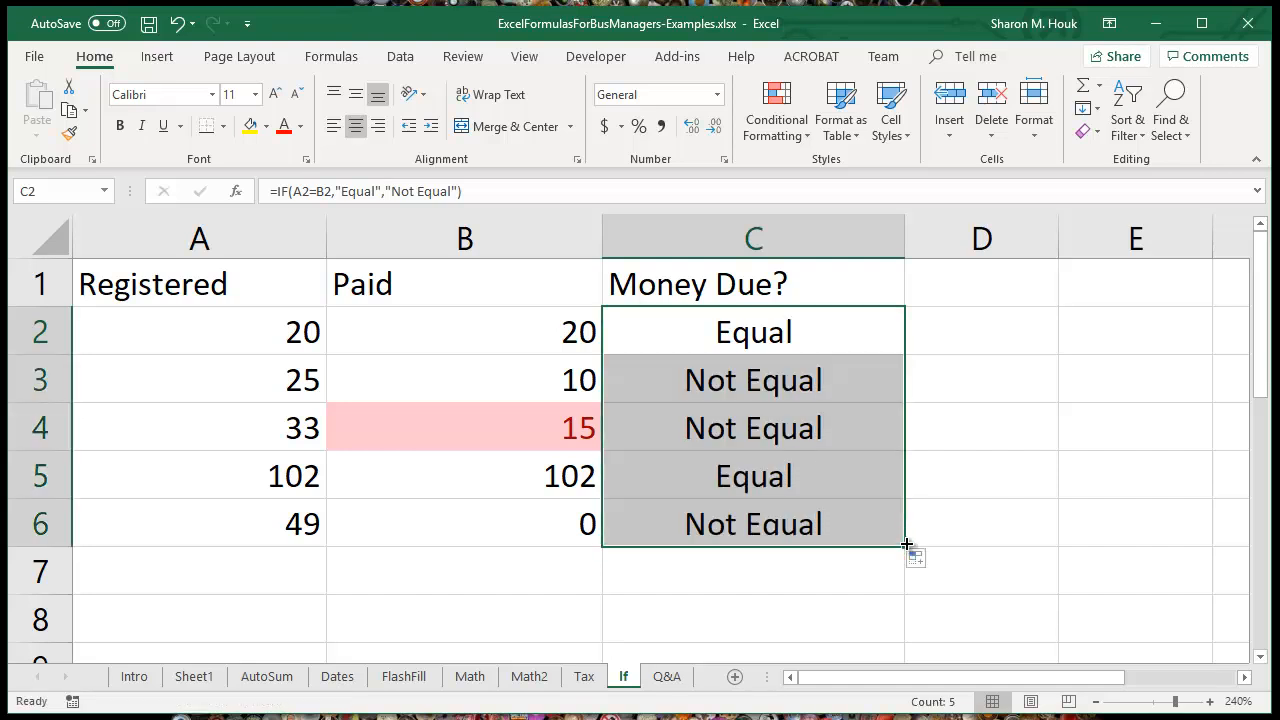
click(733, 379)
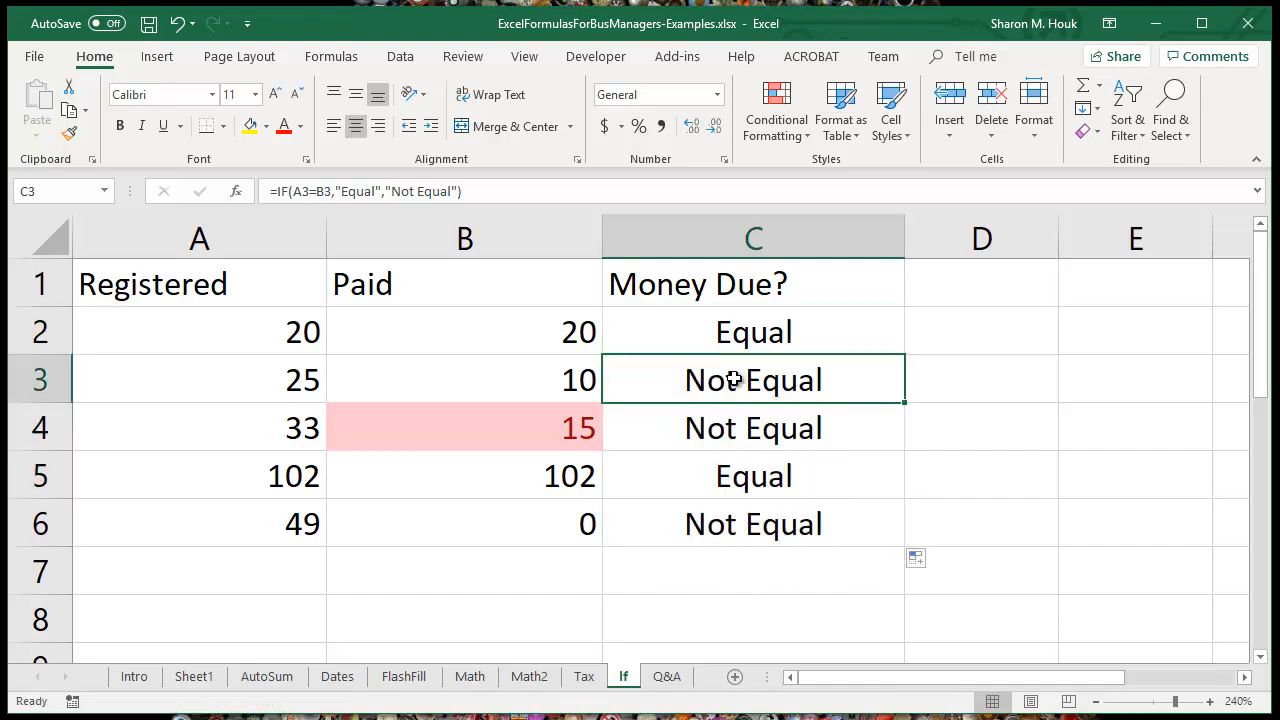
click(785, 424)
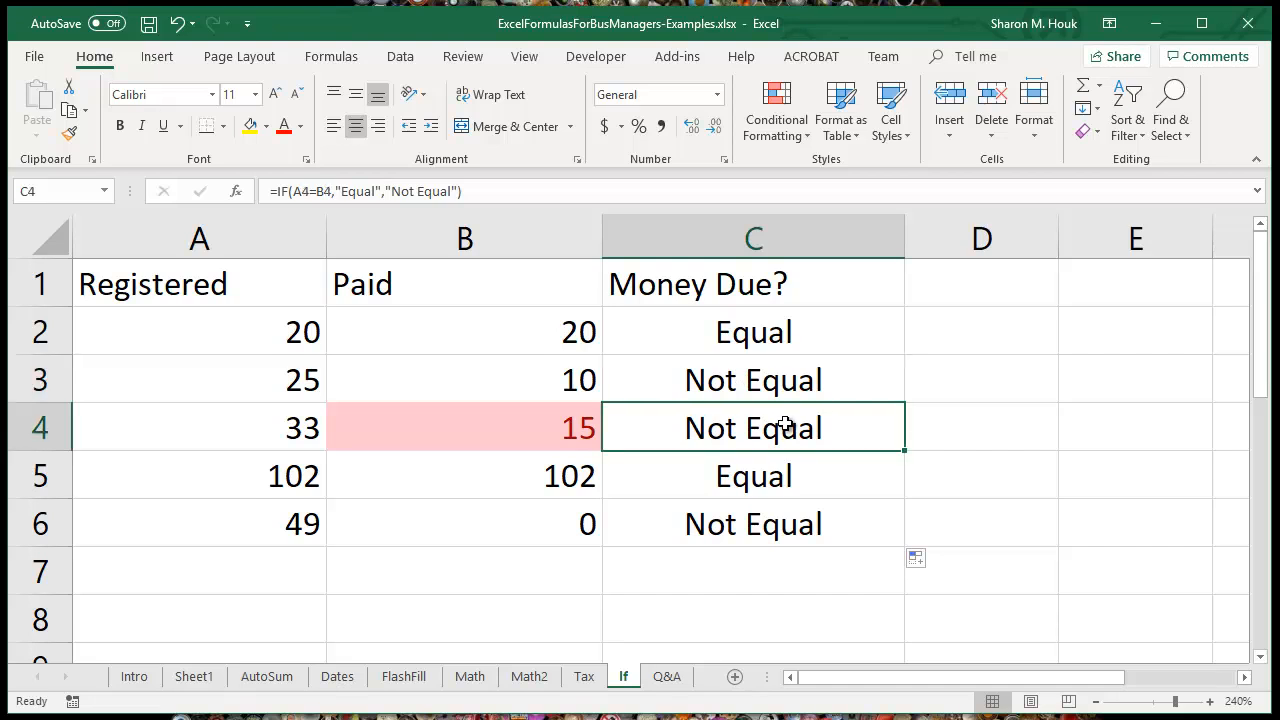
Step: Set the paid value in B4 to 33 and check the IF formula in C4
click(562, 426)
text(33)
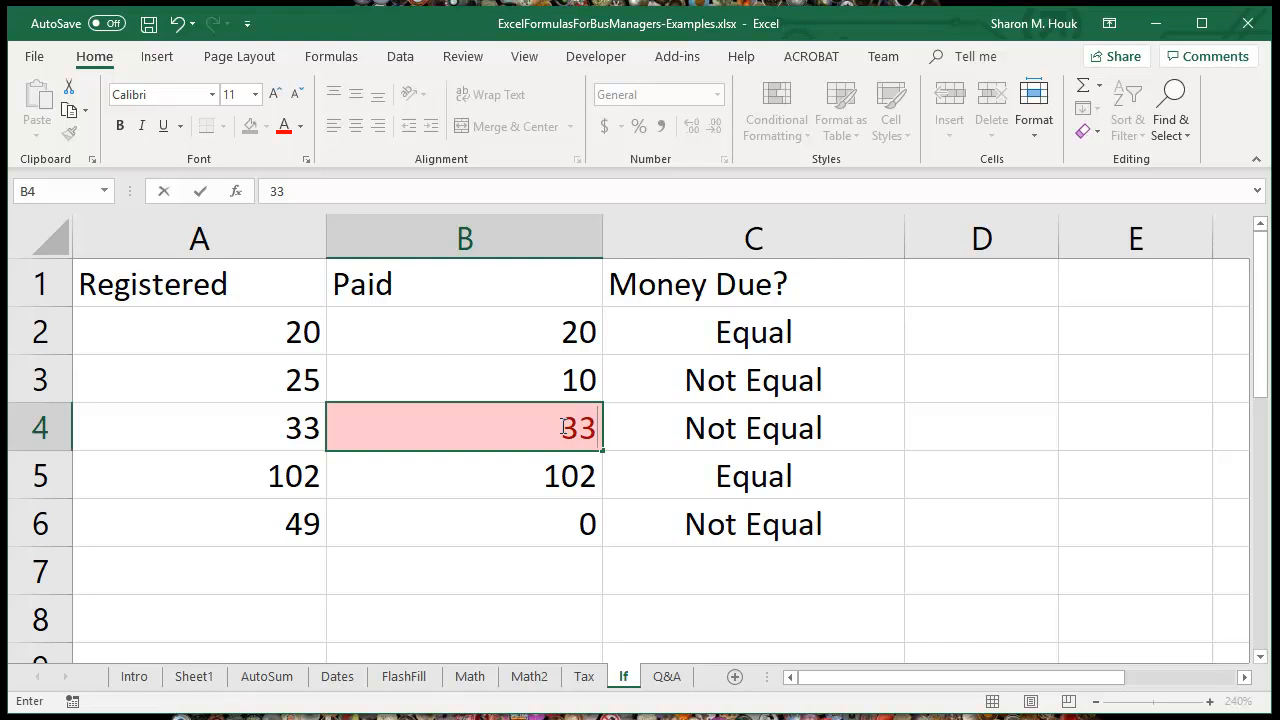
key(ctrl+Return)
key(Return)
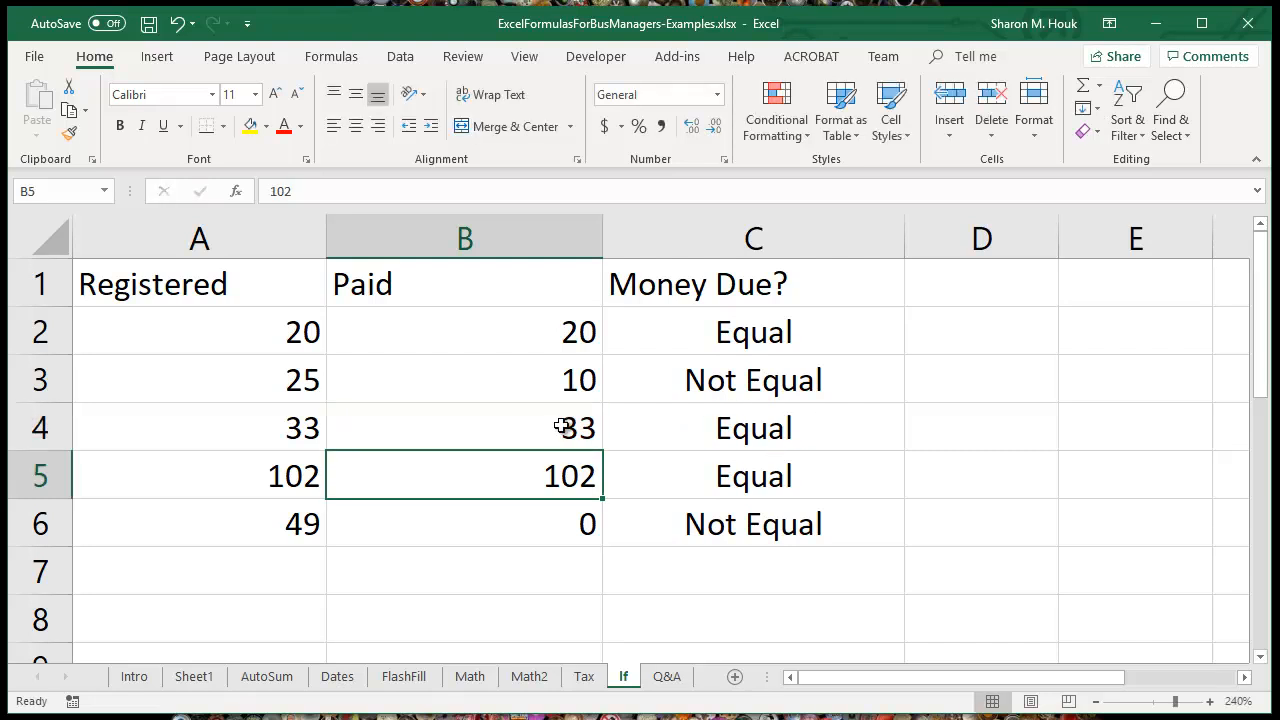
click(704, 423)
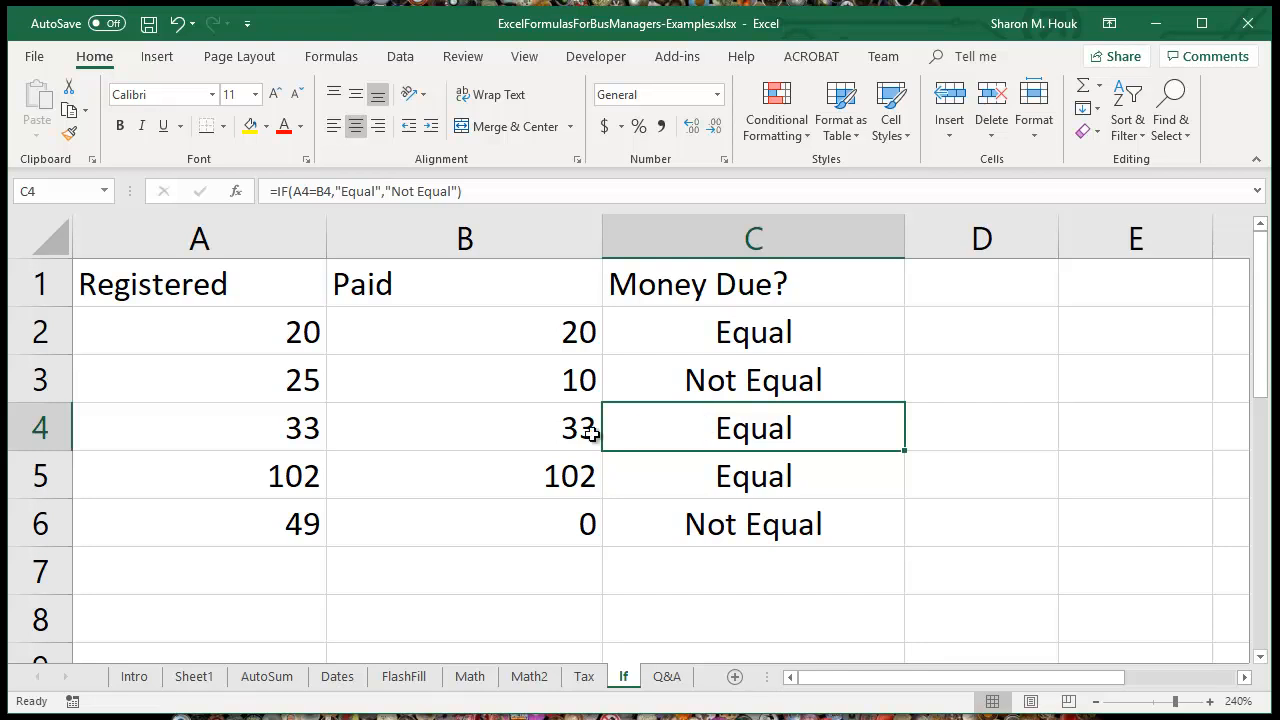
Step: Check the paid value in B4 against the IF formula in C4, and review the original IF formula in C2
click(528, 434)
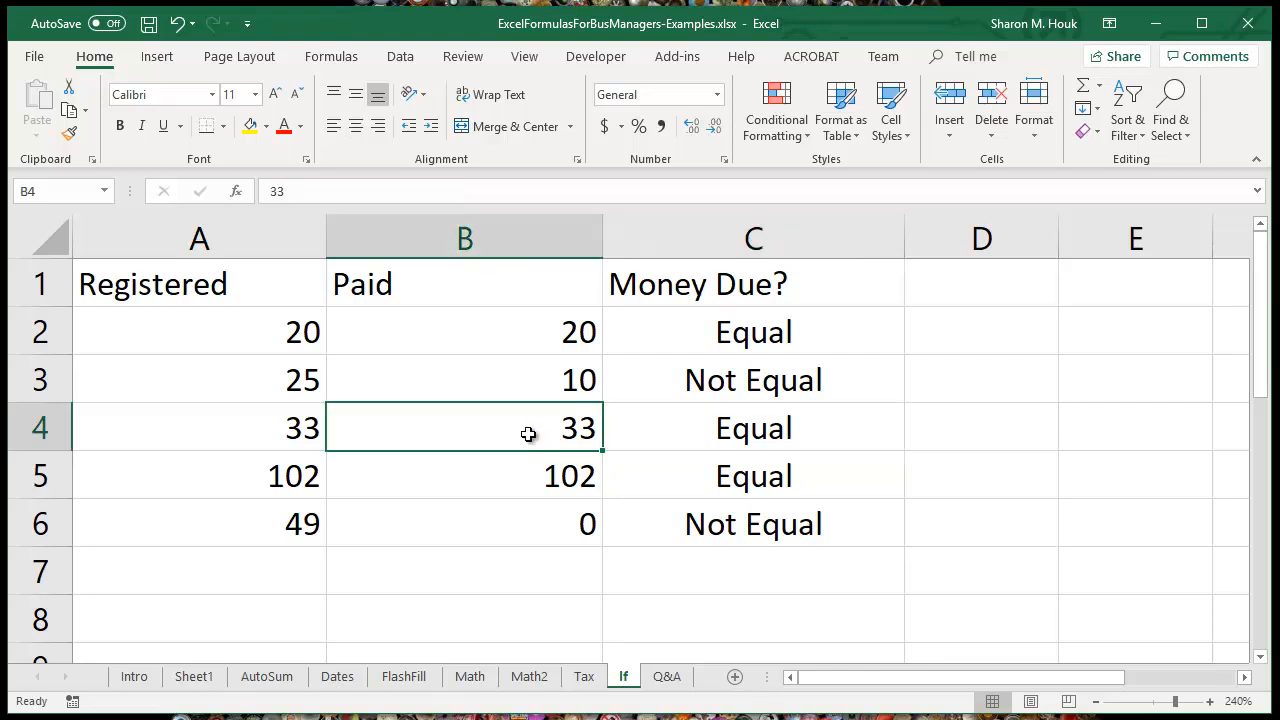
click(685, 433)
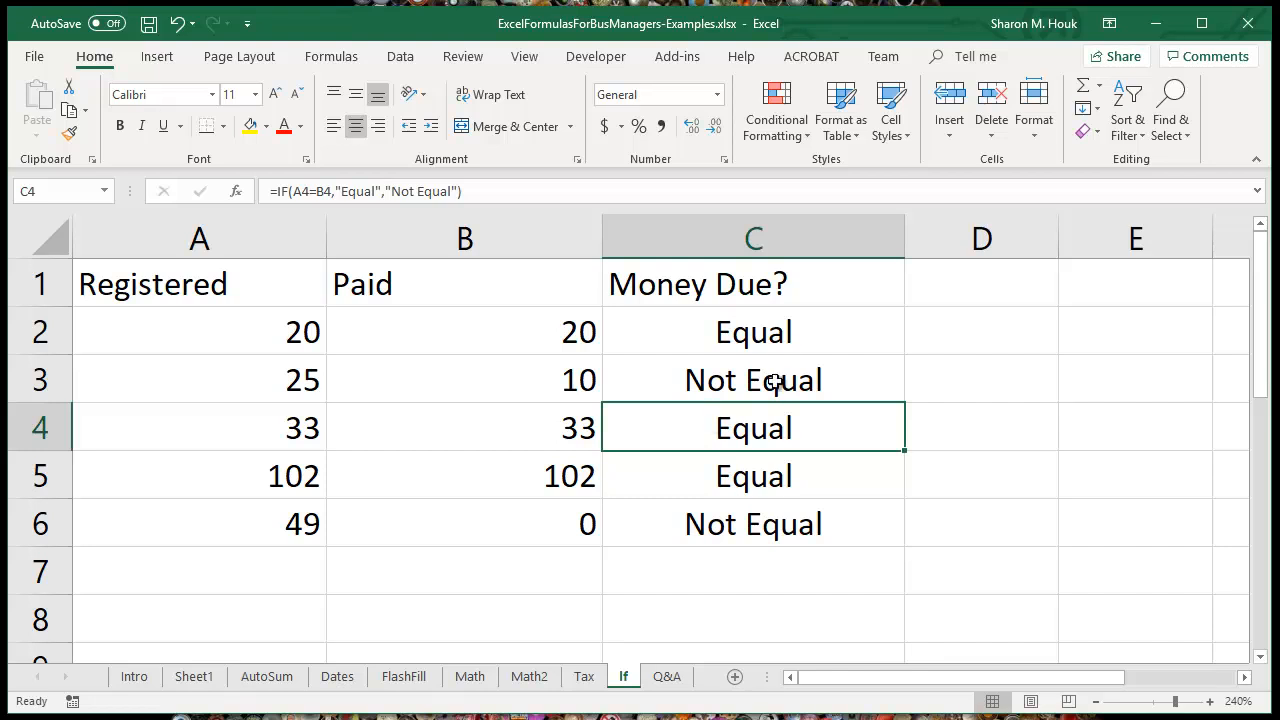
click(787, 340)
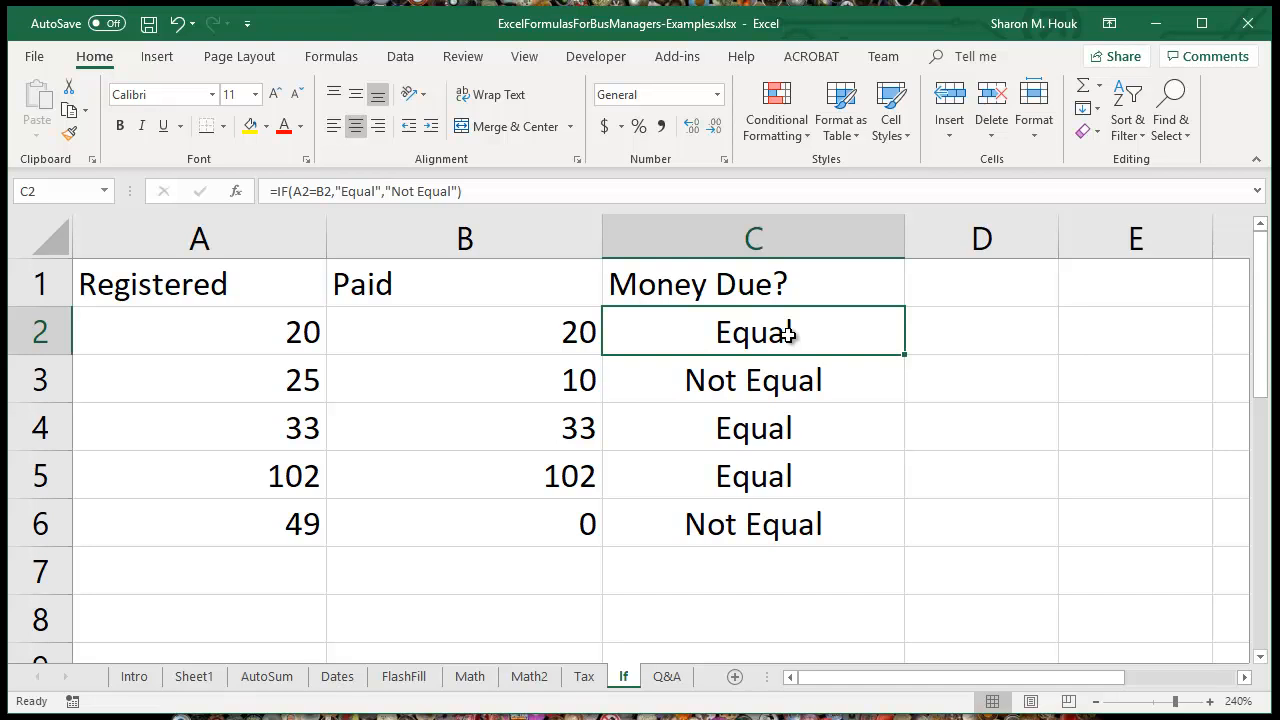
Step: Open Insert Function for the empty cell C7 and list the functions in the Statistical category
click(729, 571)
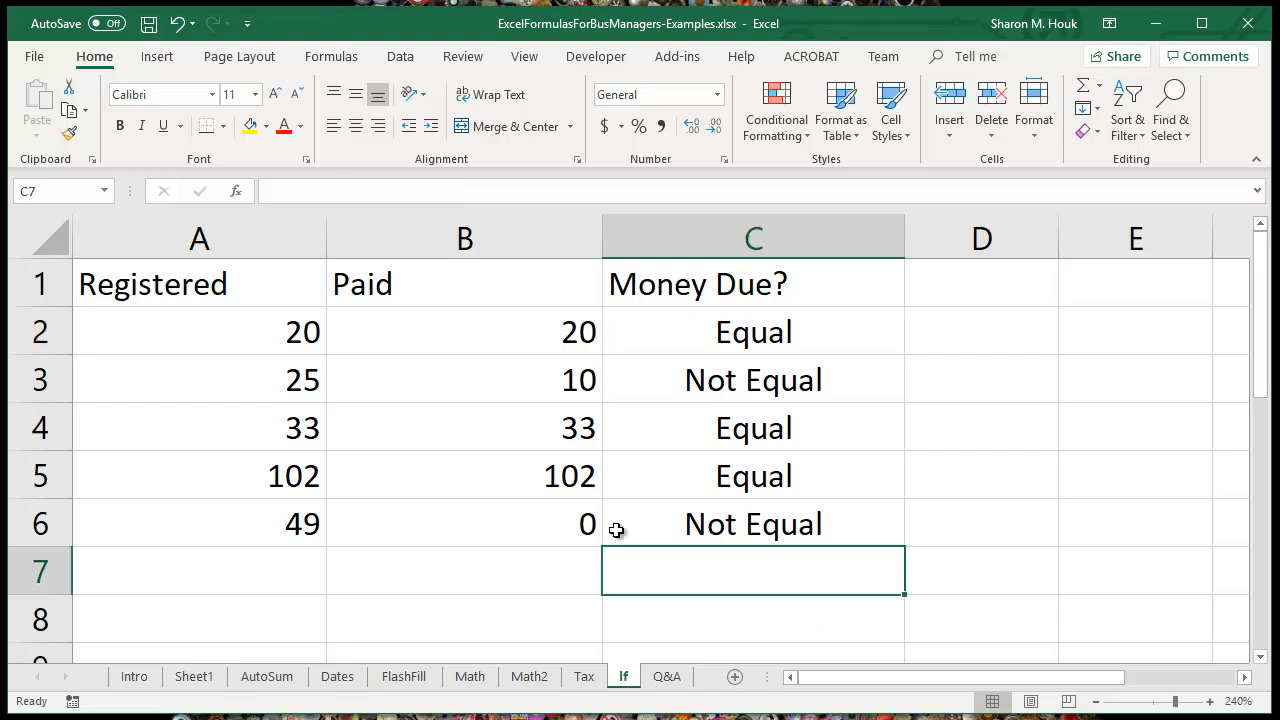
click(318, 194)
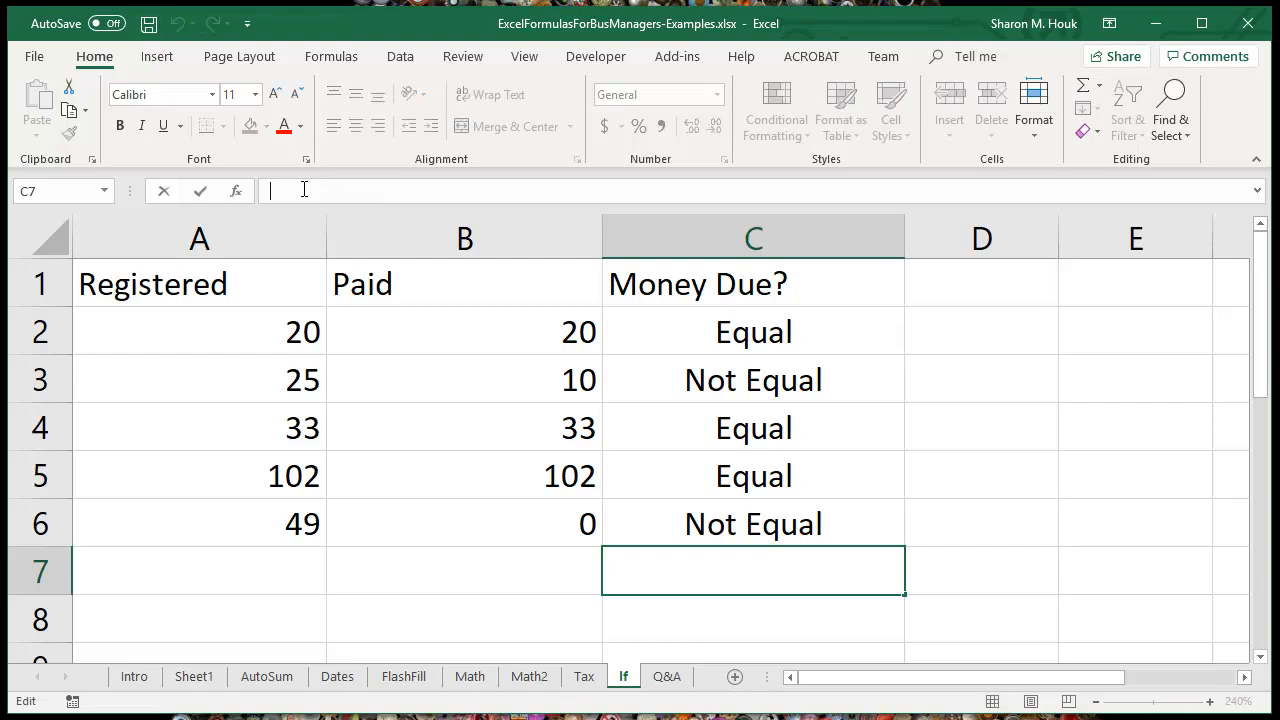
click(237, 199)
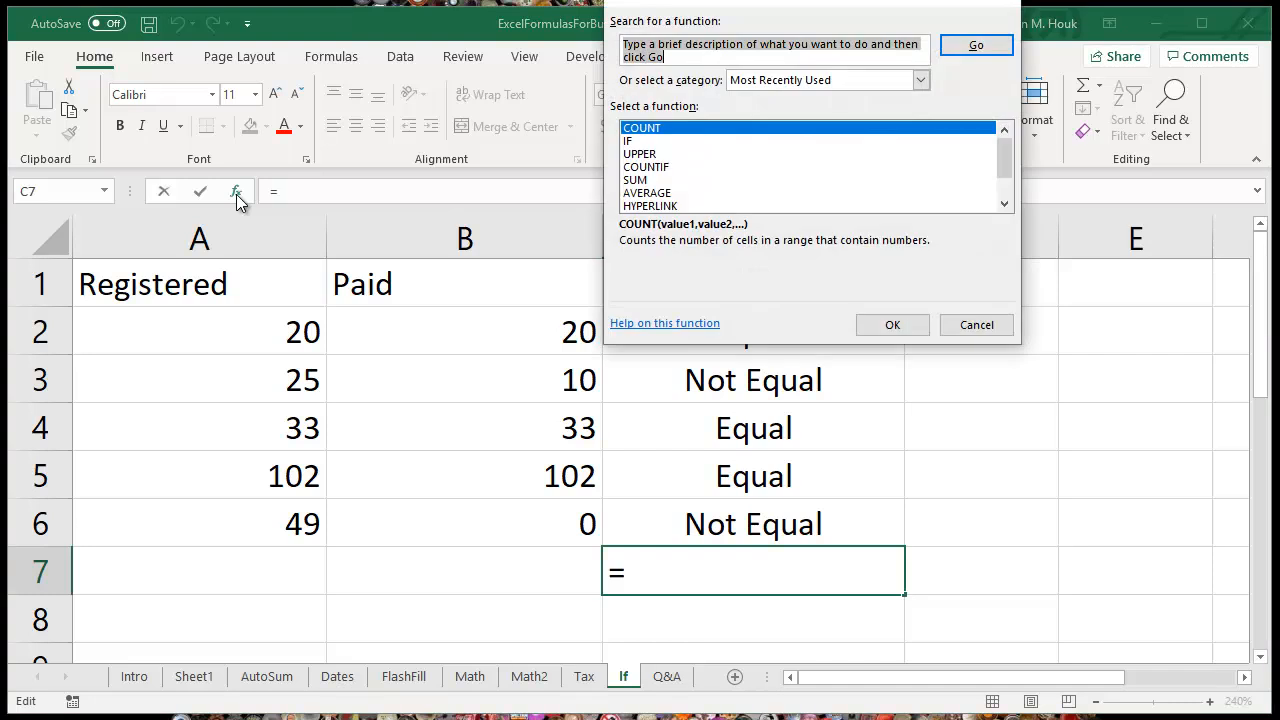
drag(742, 9, 502, 153)
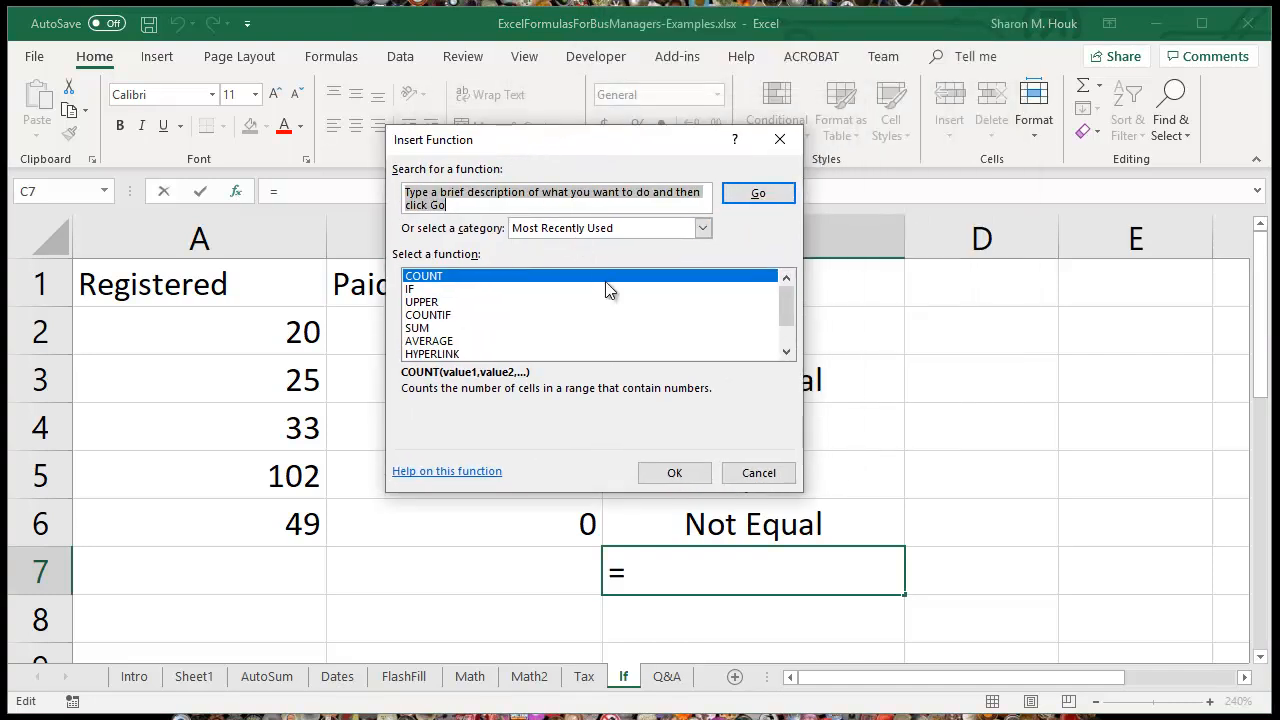
mouse_move(787, 325)
mouse_down()
mouse_move(789, 355)
mouse_move(787, 322)
mouse_up()
click(703, 228)
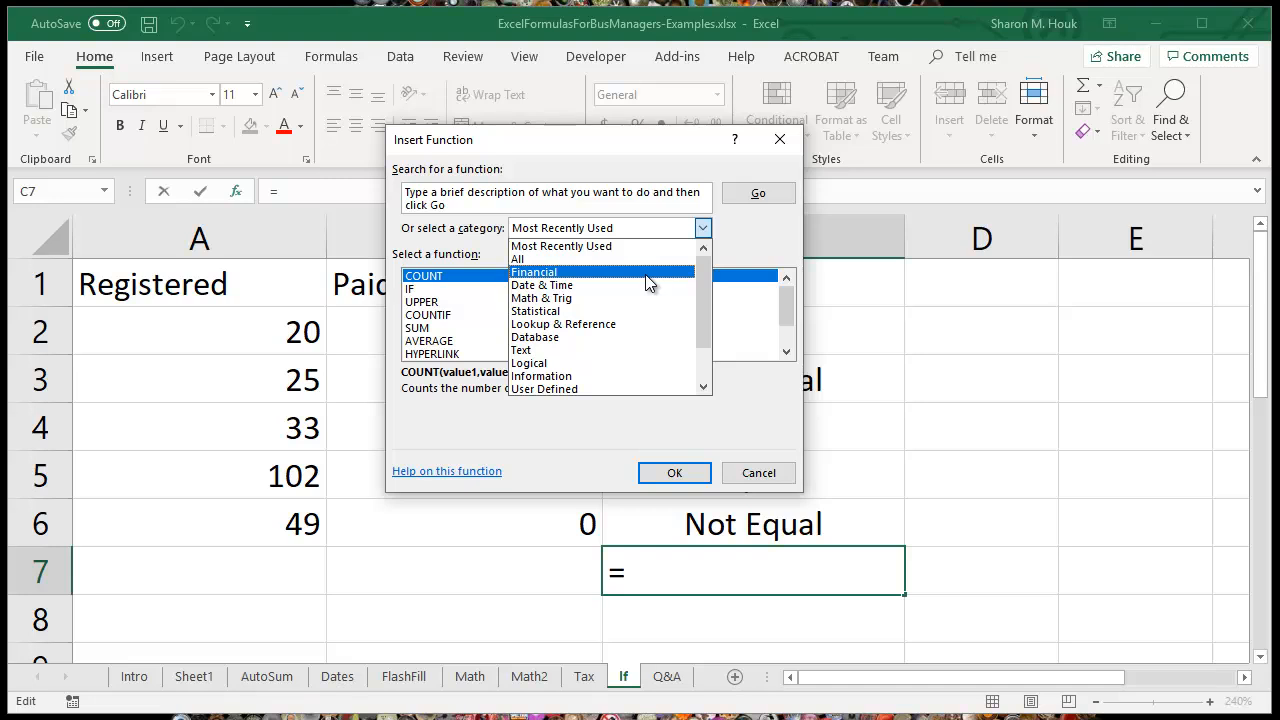
click(611, 322)
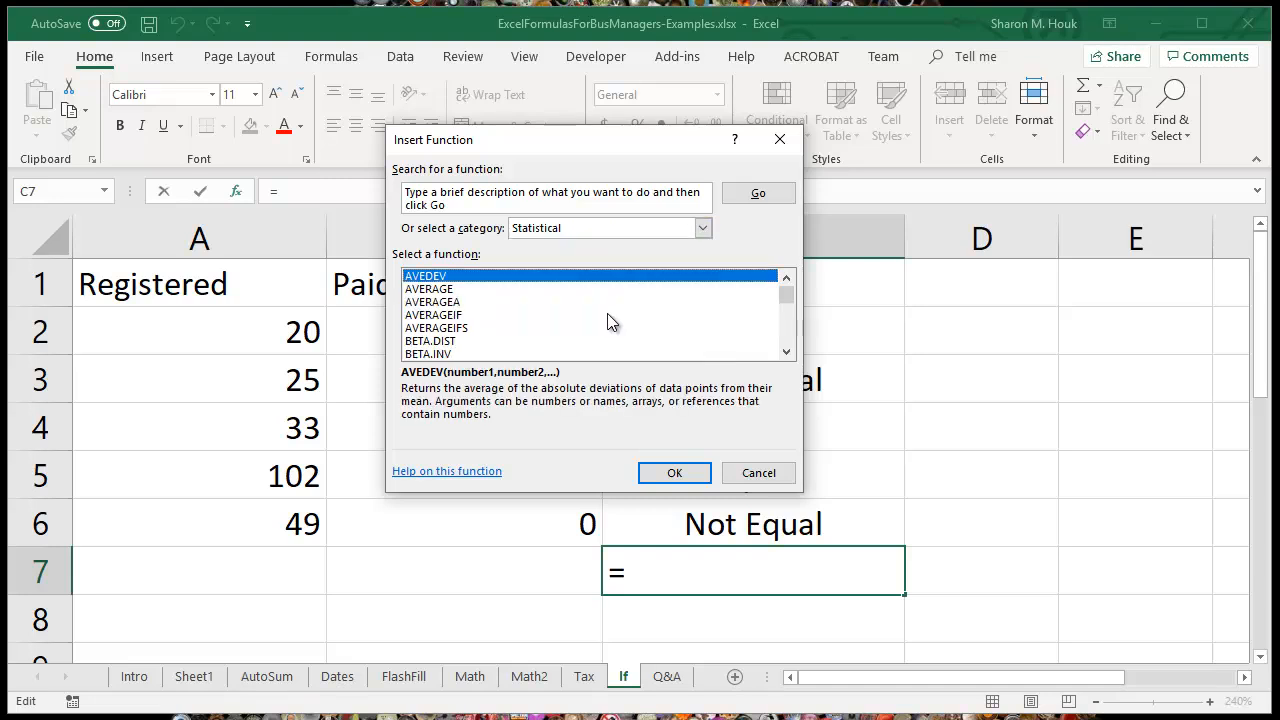
Step: Browse the Statistical functions to MAX, read its description, and cancel without inserting a function
click(785, 331)
click(785, 331)
click(785, 331)
click(785, 331)
click(785, 332)
click(785, 333)
click(785, 333)
click(785, 333)
click(785, 333)
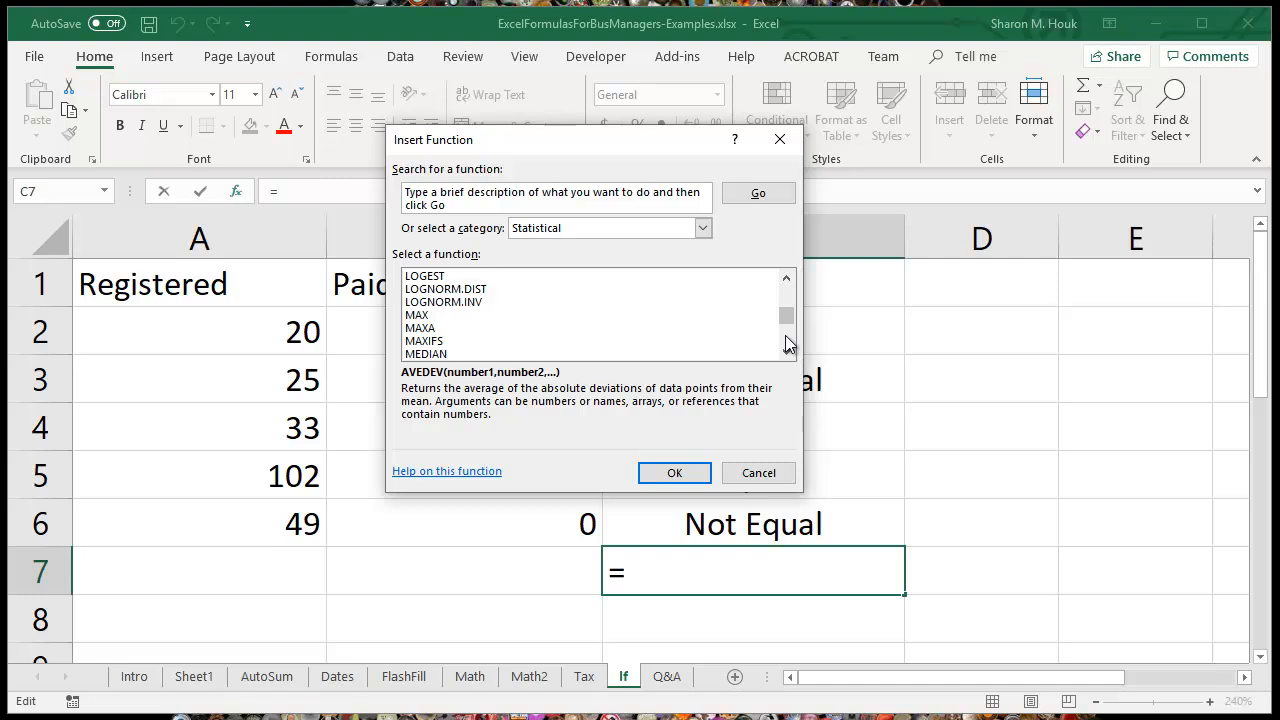
click(424, 316)
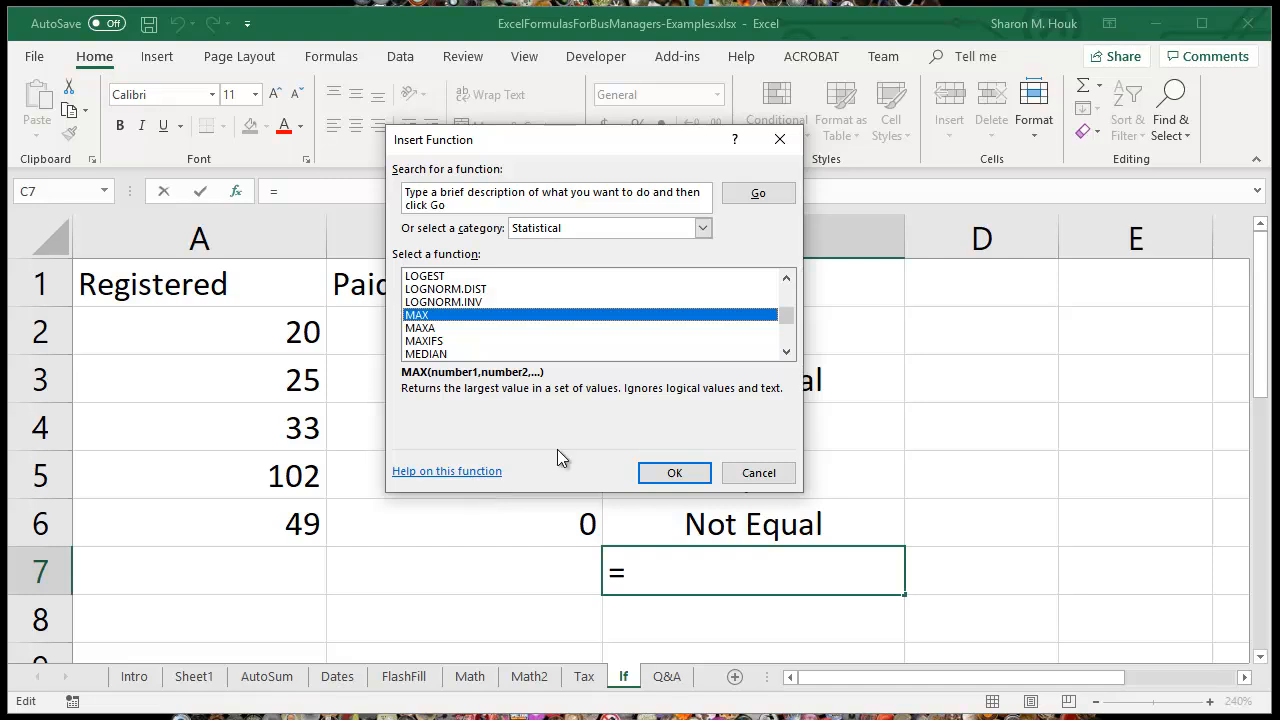
click(773, 473)
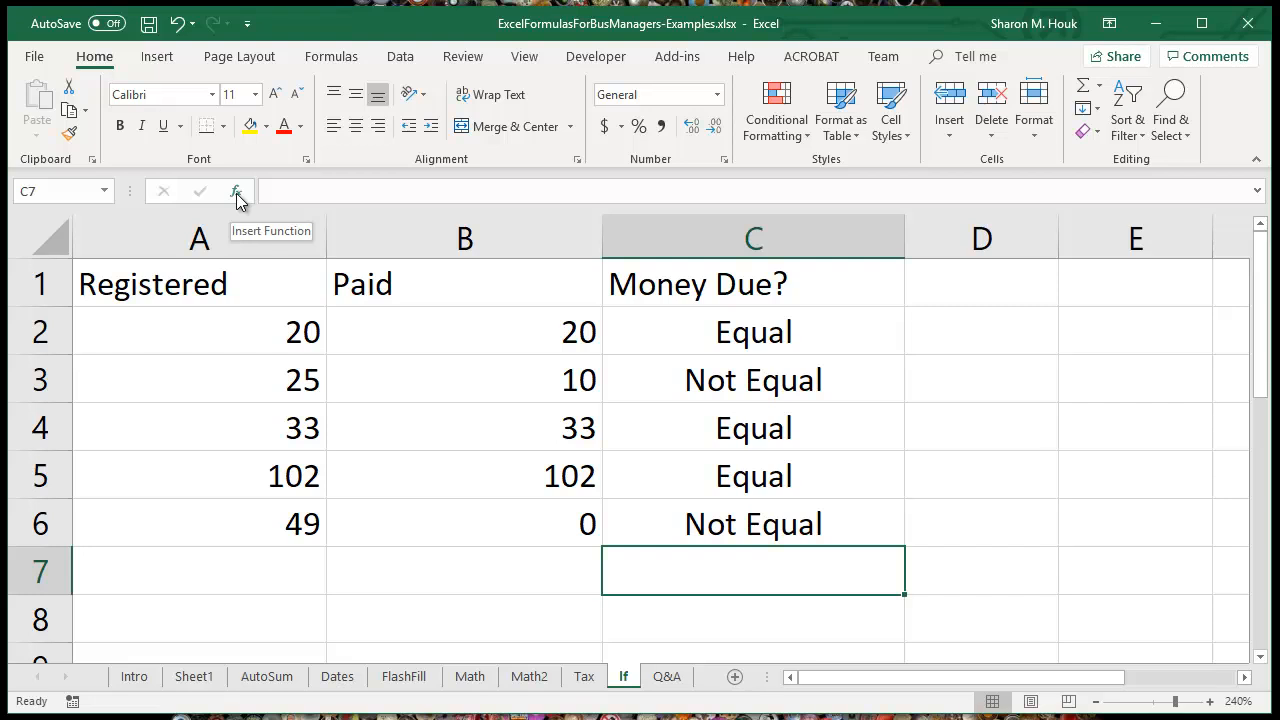
Step: Show the Q&A sheet
click(668, 679)
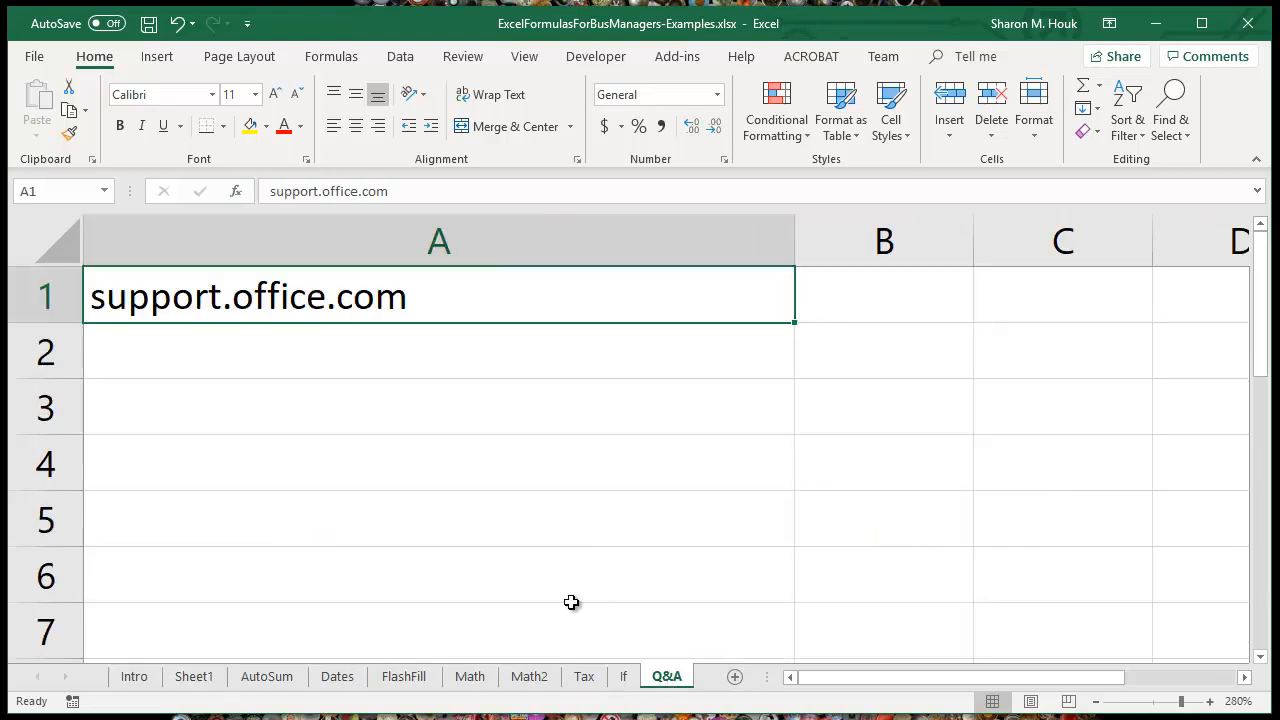